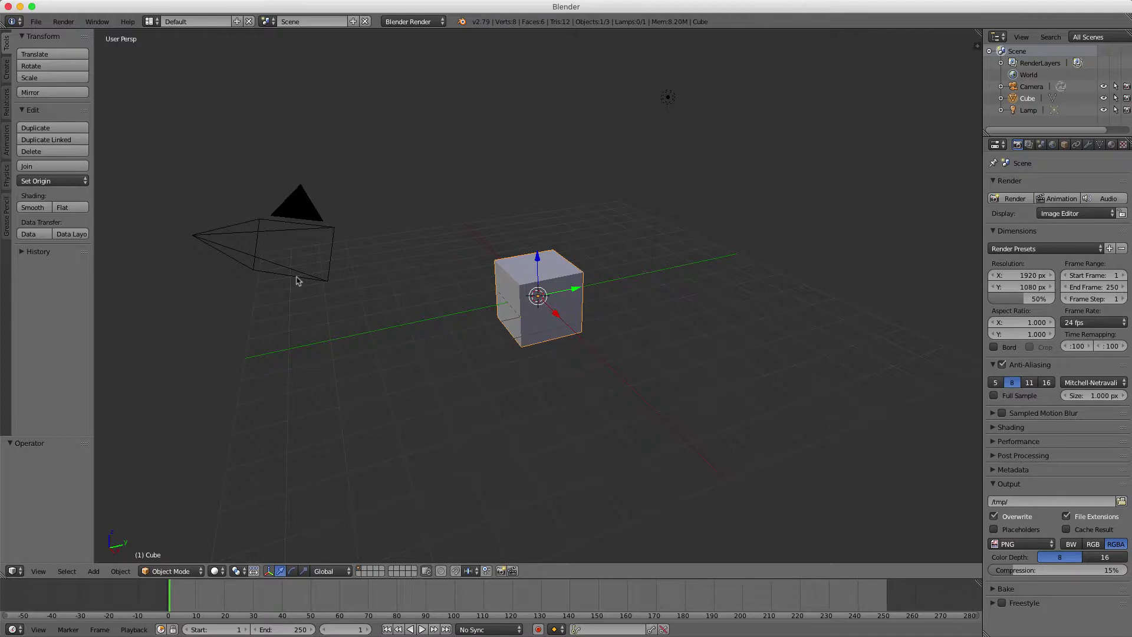
- Select the camera, cube and lamp in turn and examine the default scene from different angles and distances
right_click(299, 210)
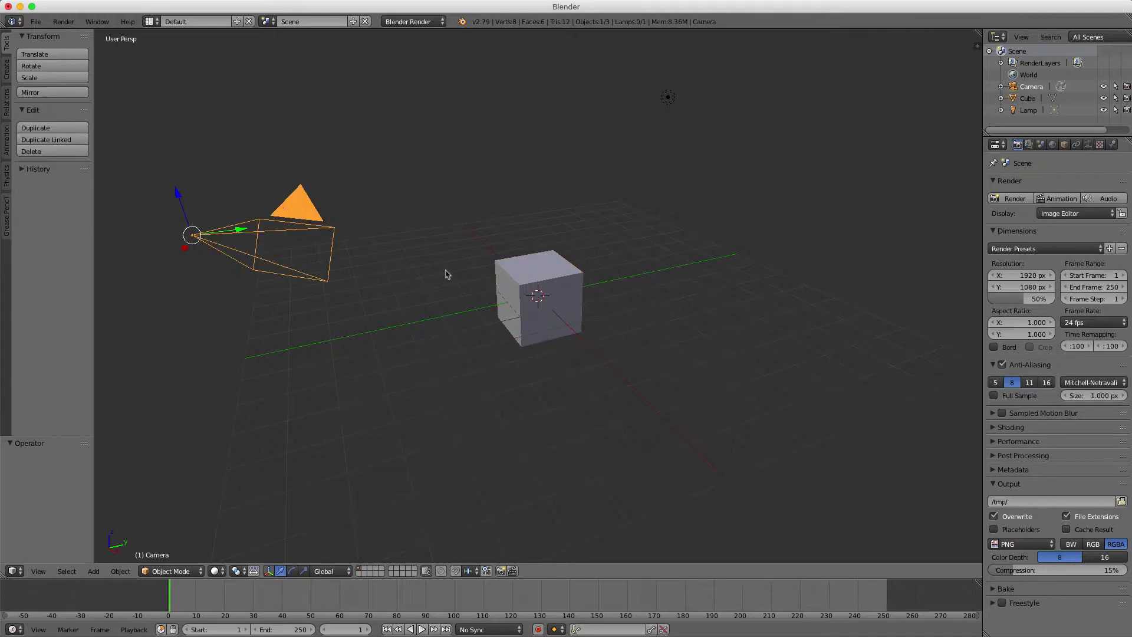
right_click(509, 266)
right_click(670, 98)
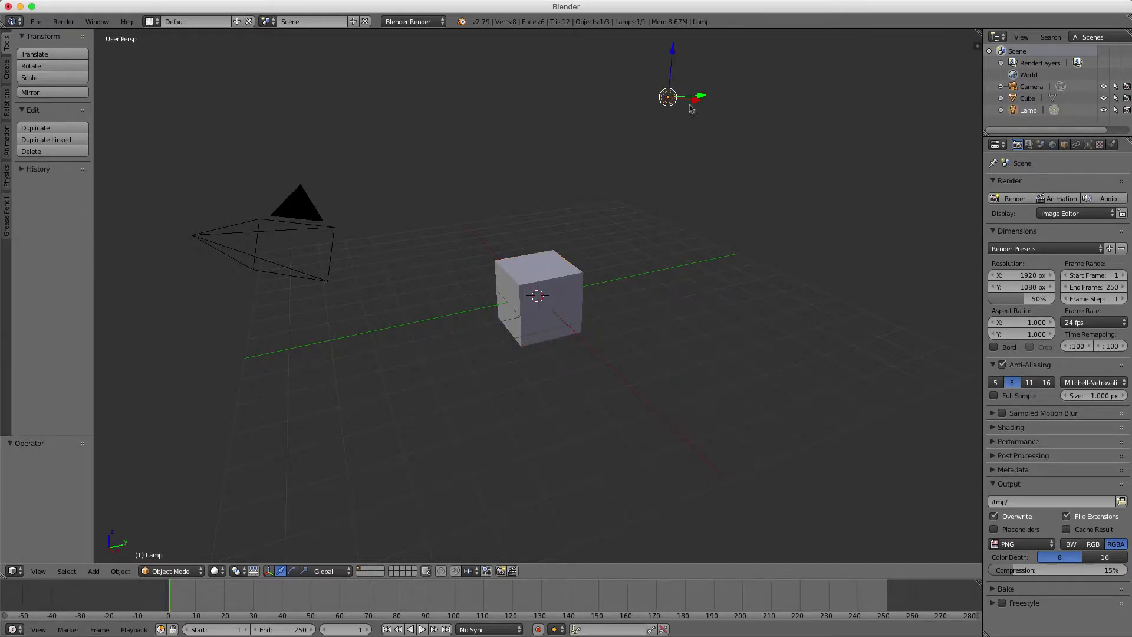
right_click(301, 202)
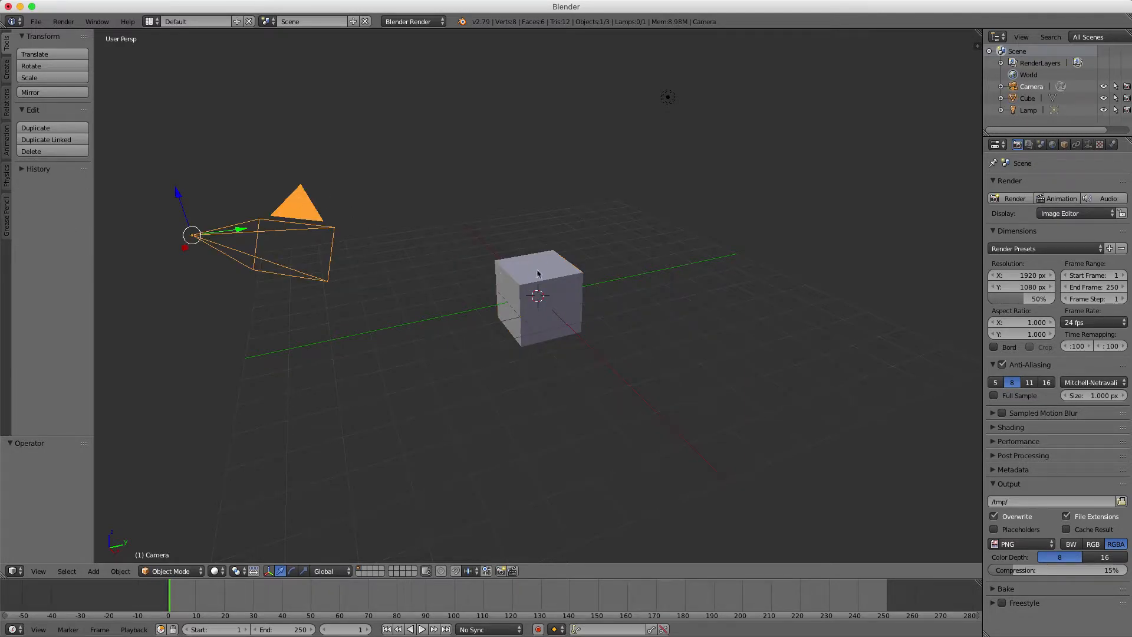
mouse_move(513, 281)
middle_down()
mouse_move(589, 278)
mouse_move(576, 336)
mouse_move(500, 299)
mouse_move(501, 287)
middle_up()
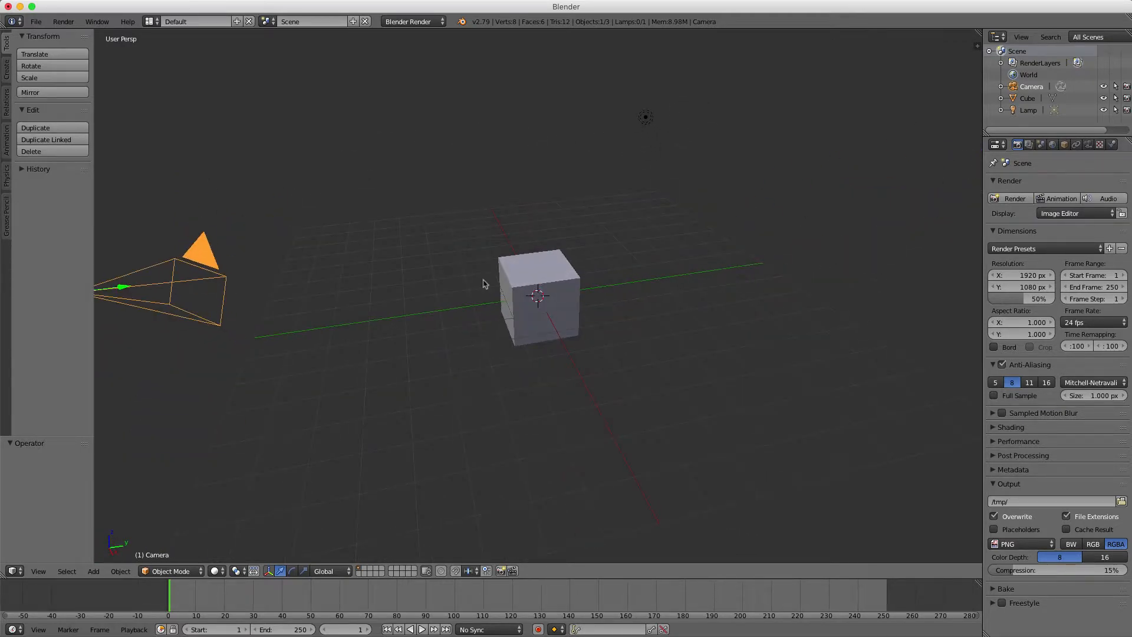
middle_drag(497, 287, 536, 287)
scroll(541, 275, down, 5)
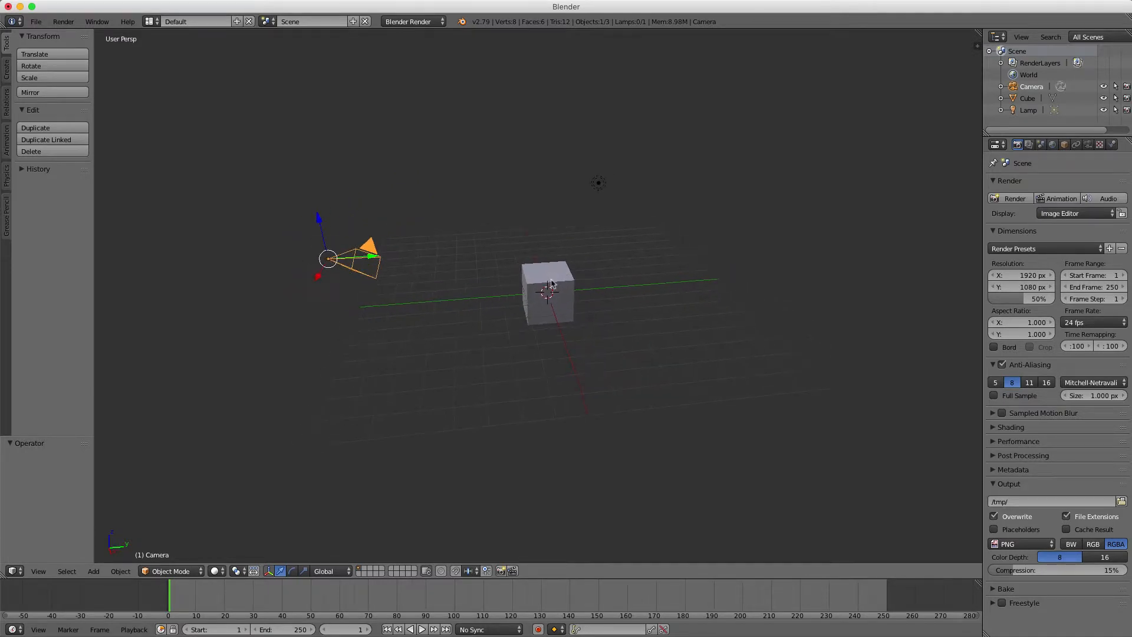
scroll(546, 286, up, 2)
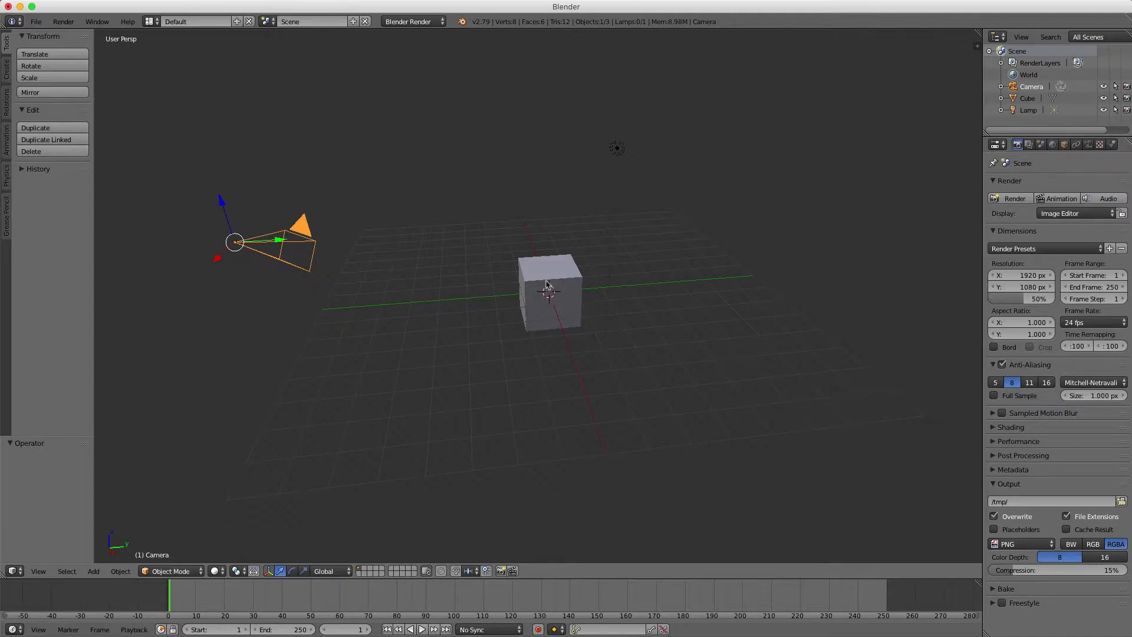
- Delete the default cube from the scene
right_click(552, 269)
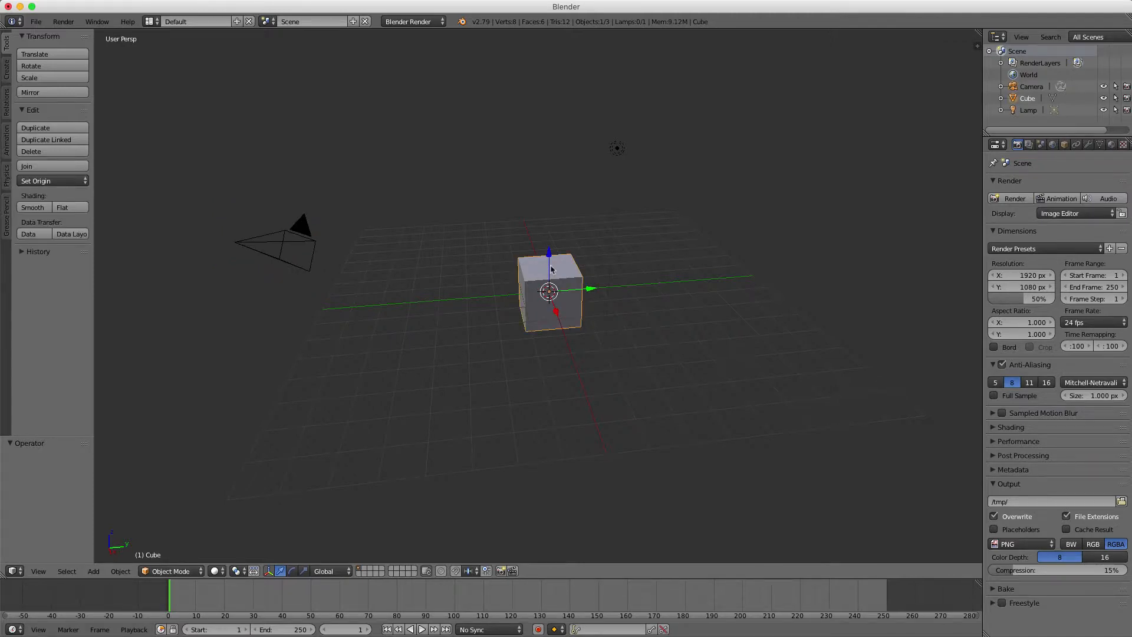
key(x)
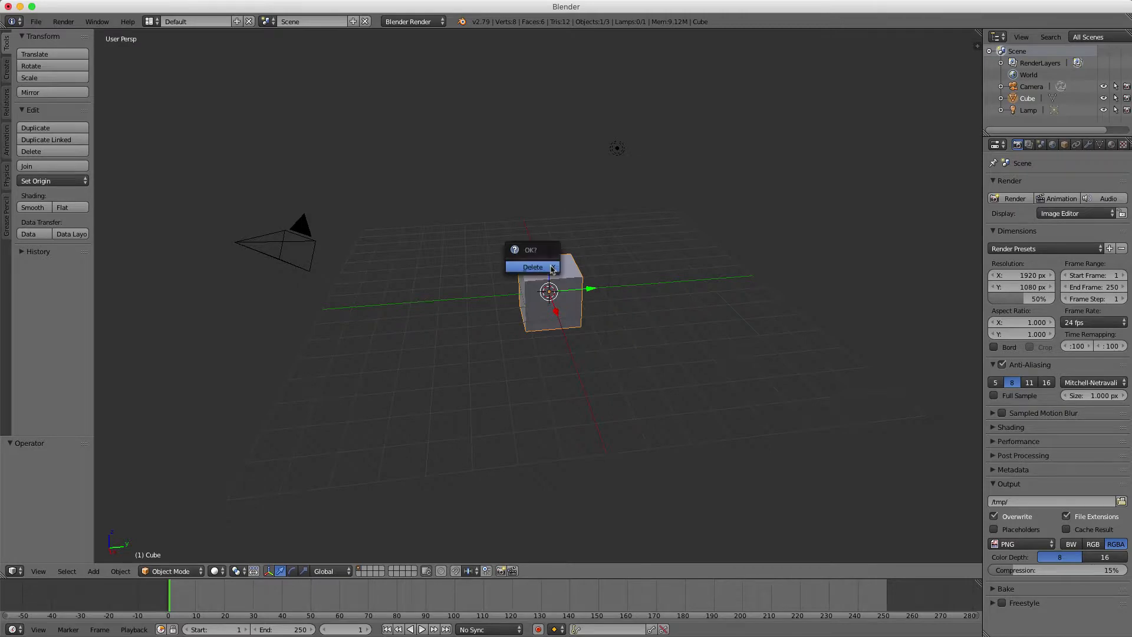
click(533, 267)
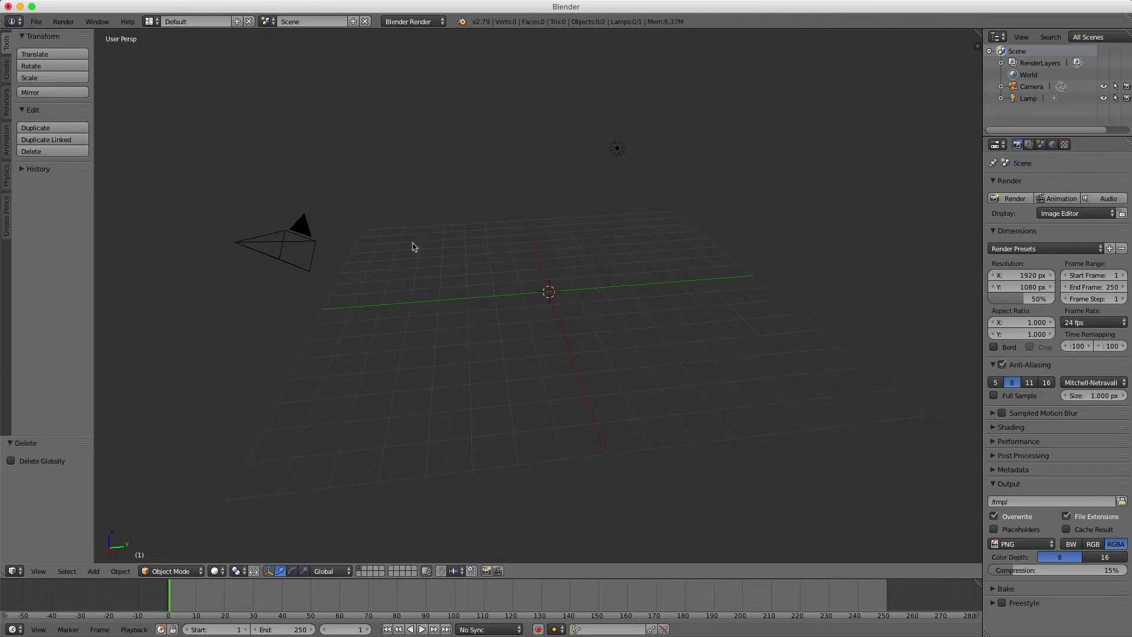
- Add a mesh plane and move it about 4.07 units along the X axis
click(7, 69)
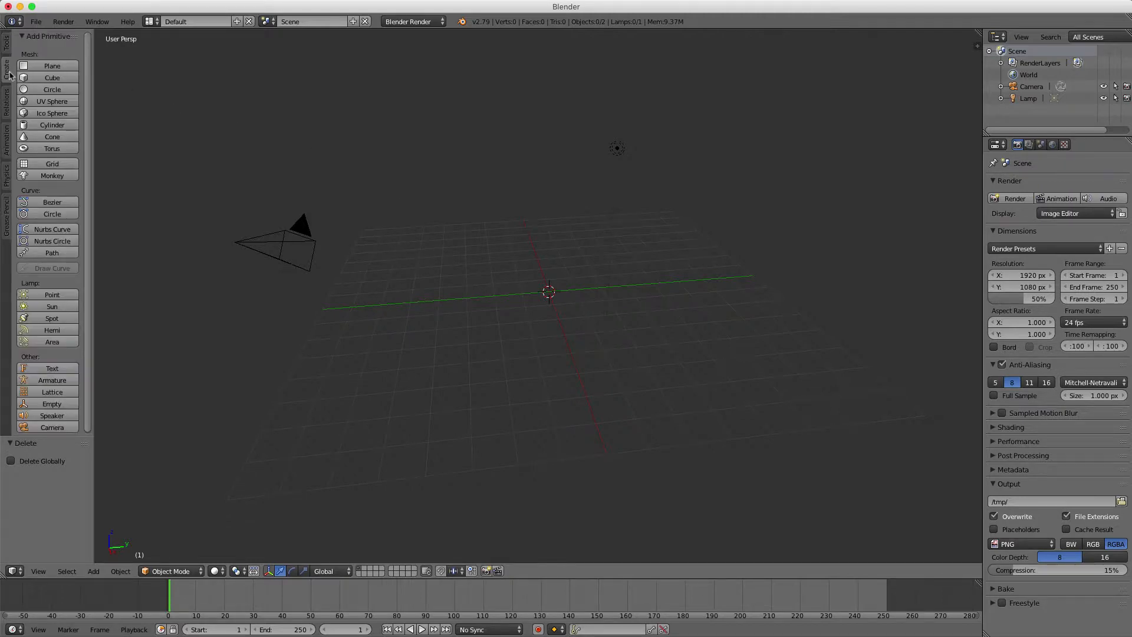
click(52, 67)
key(g)
key(x)
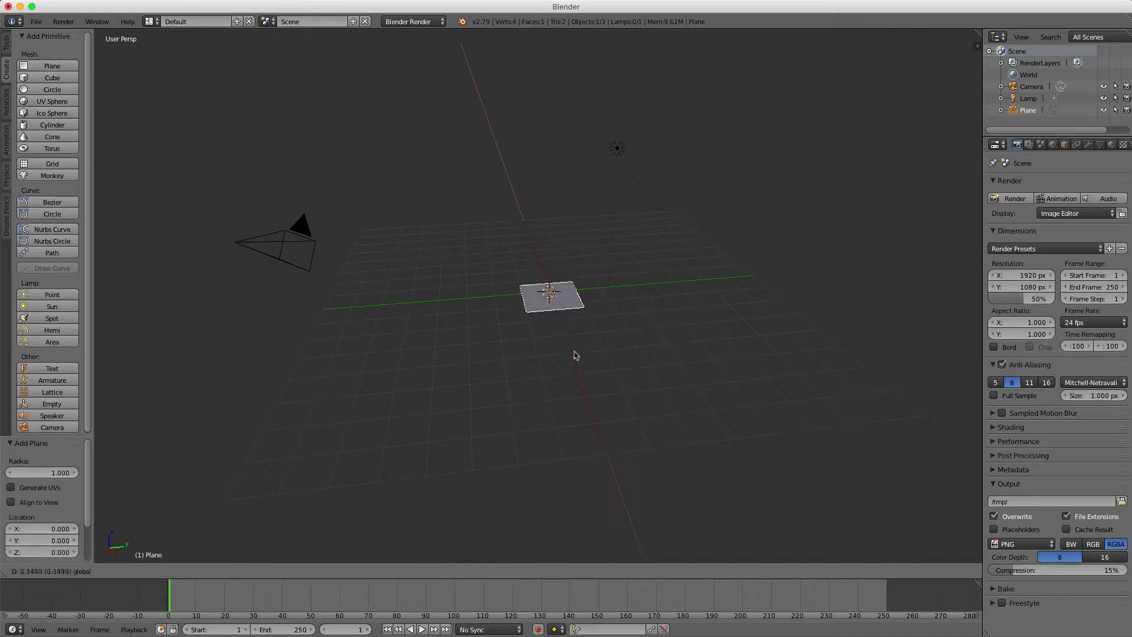
click(575, 371)
- Add a second mesh plane and move it about -3.45 units along the X axis
click(93, 571)
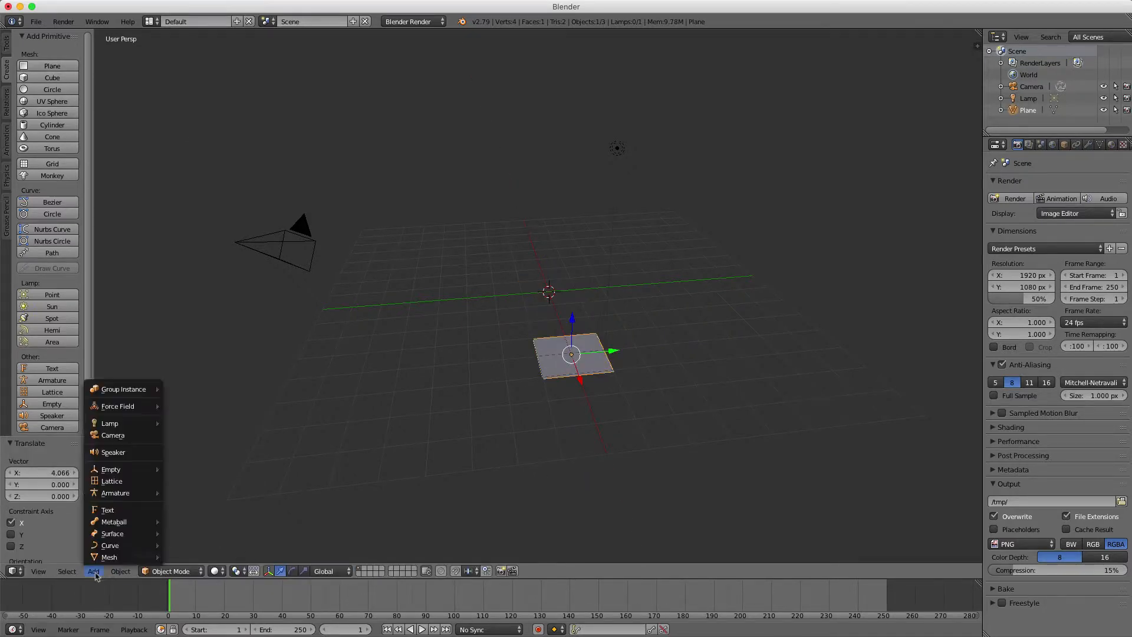
mouse_move(111, 561)
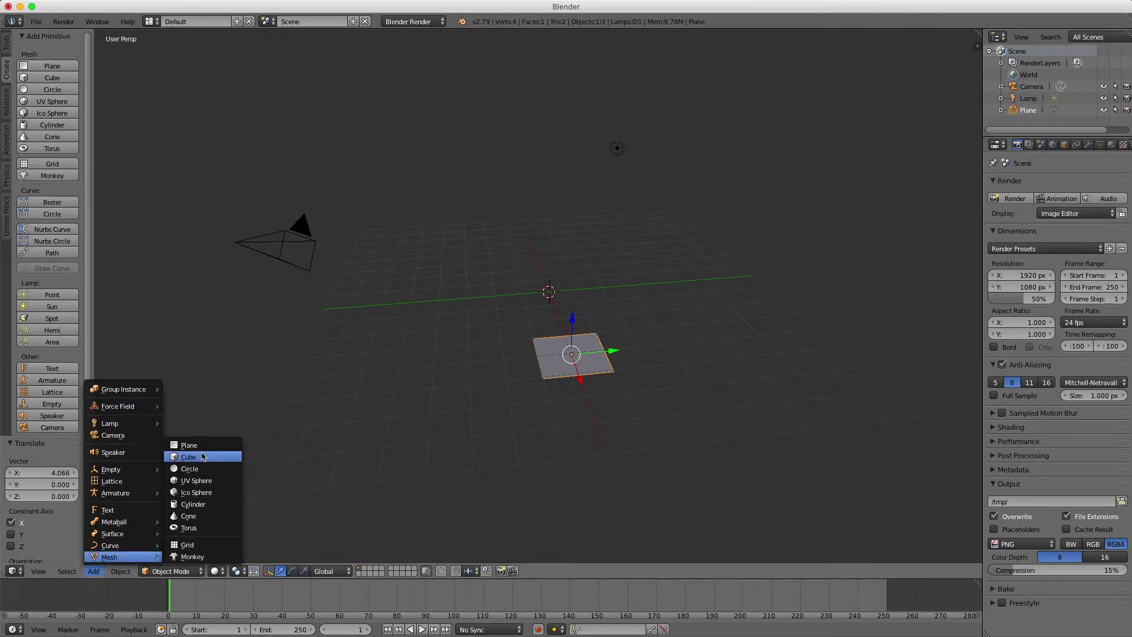
click(189, 445)
key(g)
key(x)
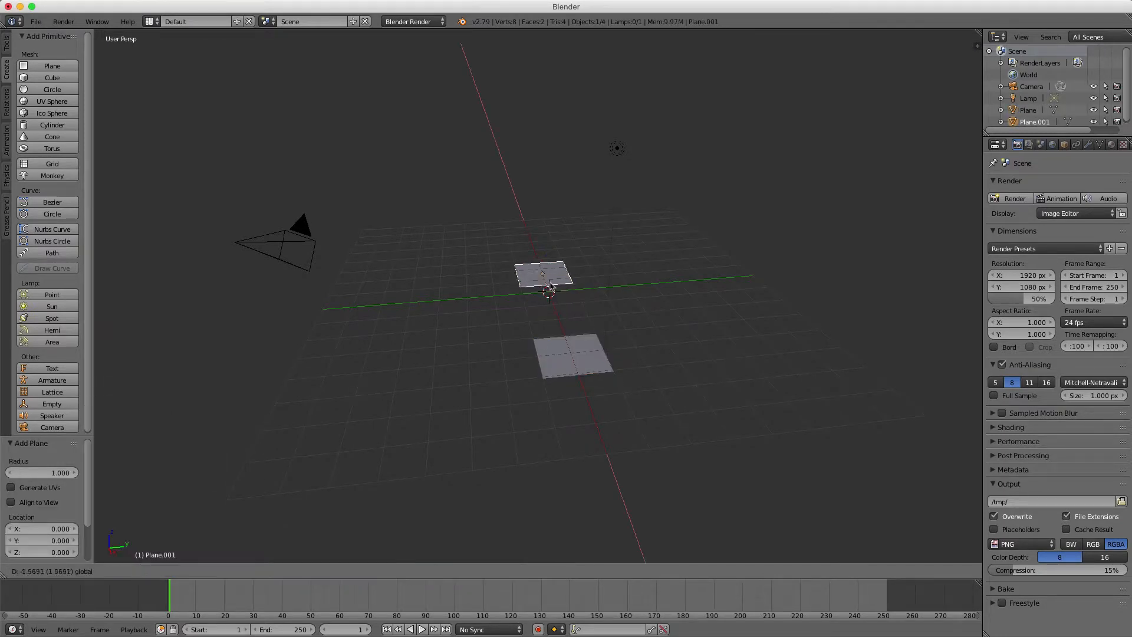
click(477, 324)
- Add a third plane between the other two and raise all three planes about 2.17 units along the Z axis
mouse_move(478, 325)
middle_down()
mouse_move(503, 324)
mouse_move(495, 330)
middle_up()
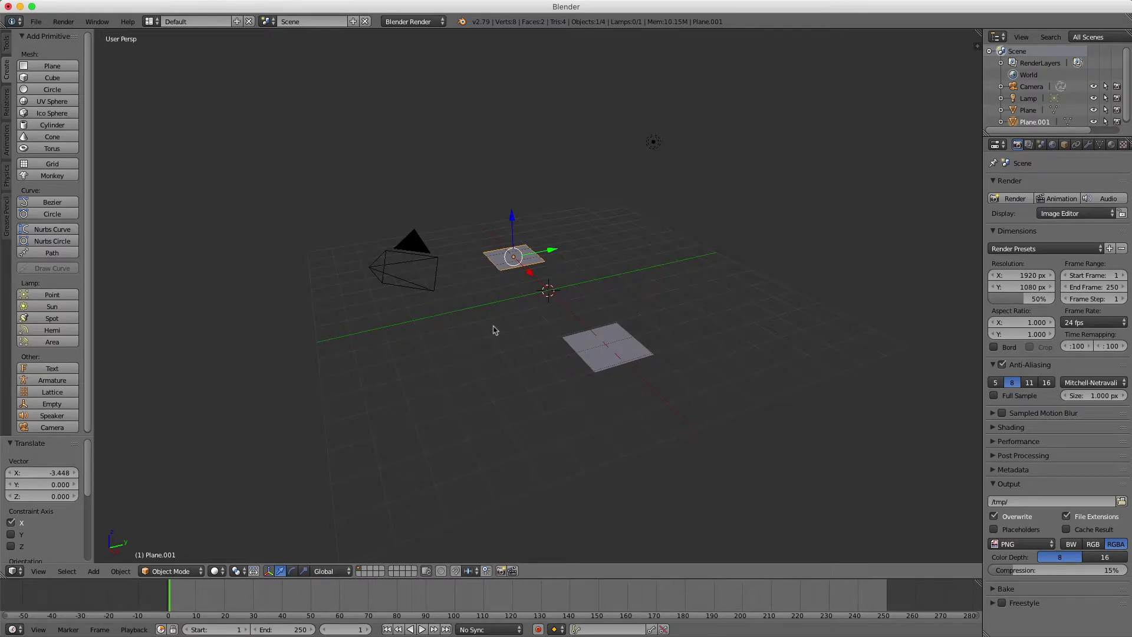
key(shift+a)
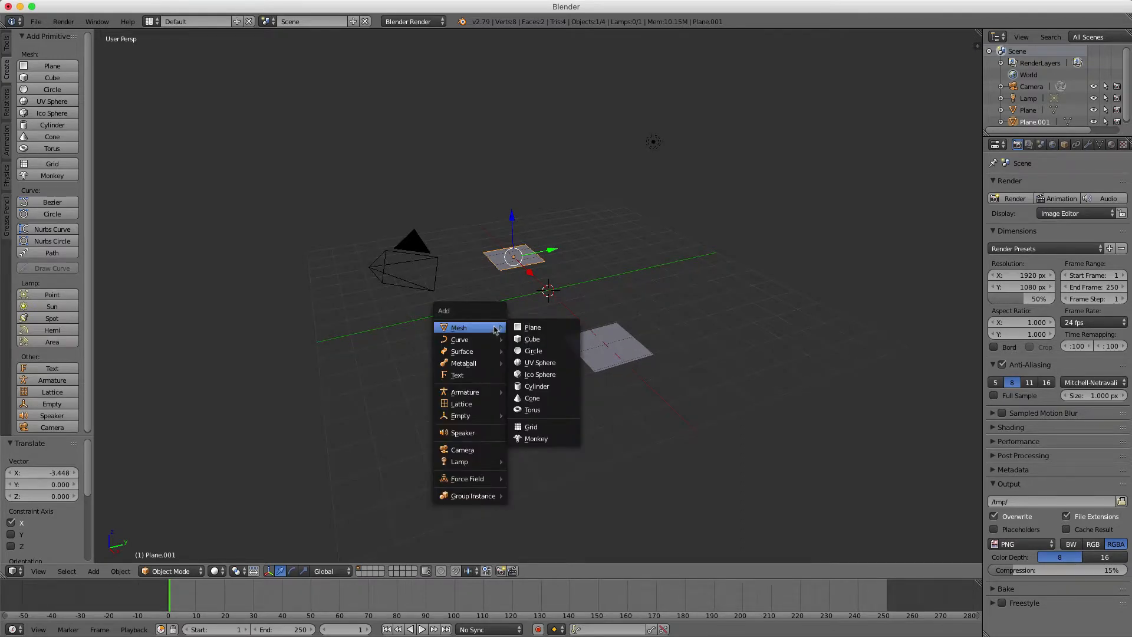
click(540, 328)
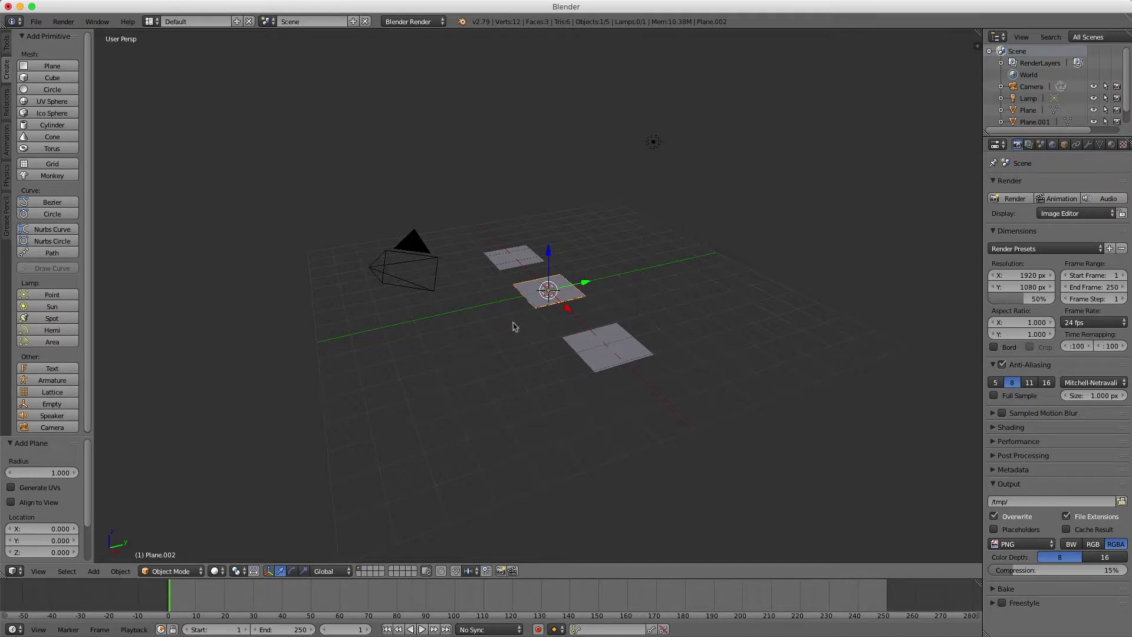
right_click(509, 265)
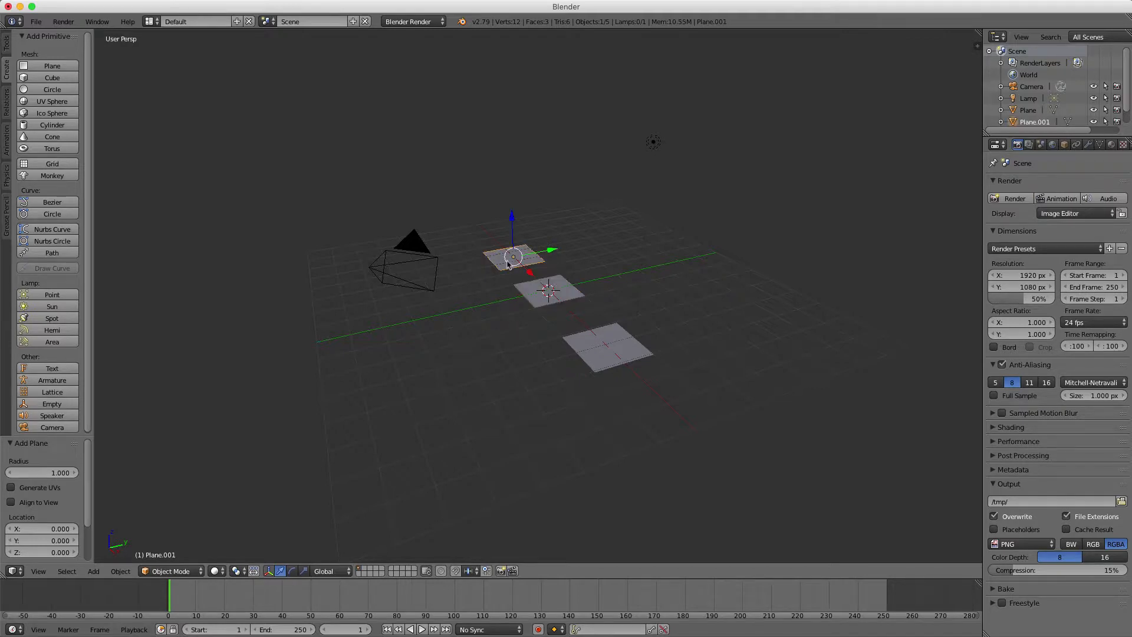
shift+right_click(531, 293)
shift+right_click(584, 342)
drag(556, 263, 554, 206)
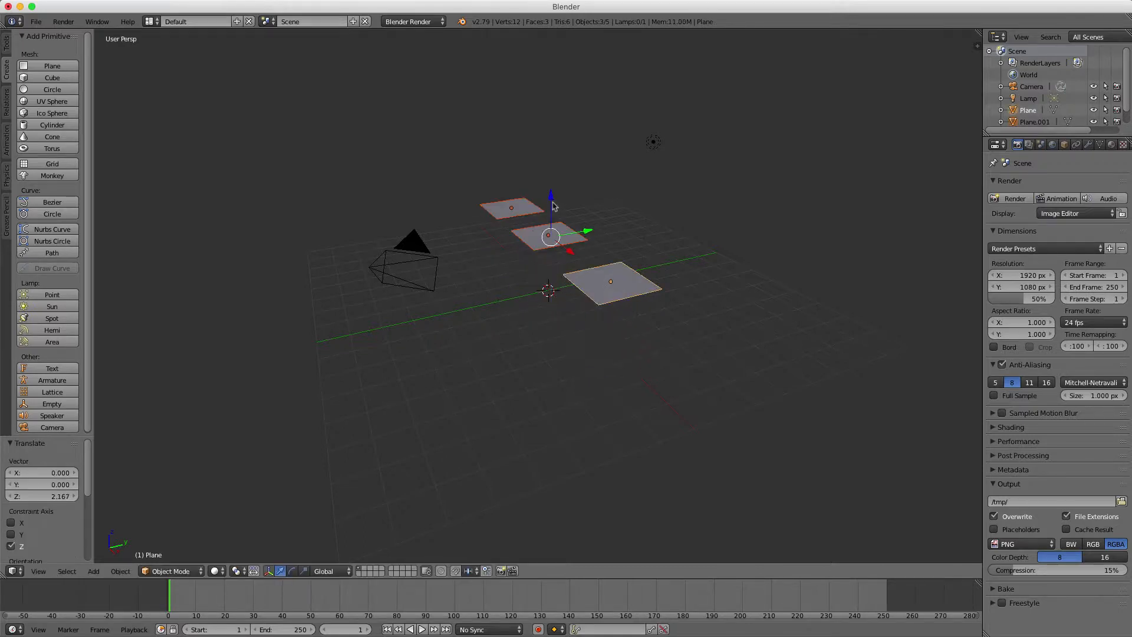
- Delete the three selected planes
key(x)
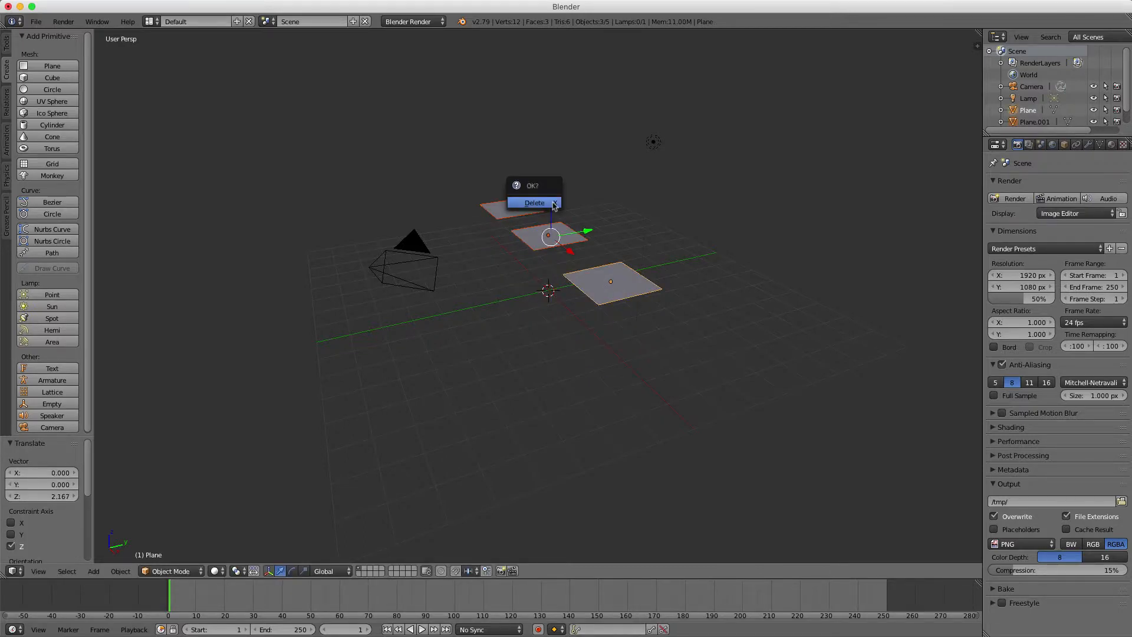
click(555, 206)
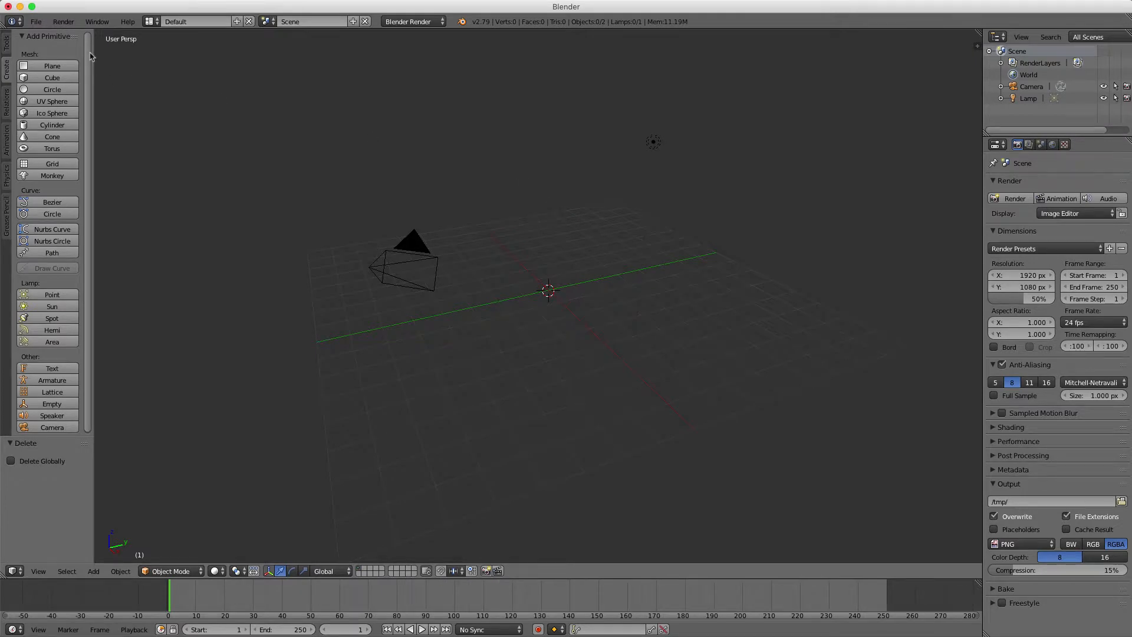
- Add a single new mesh plane at the origin and show the 3D view's properties region with the transform values
click(62, 66)
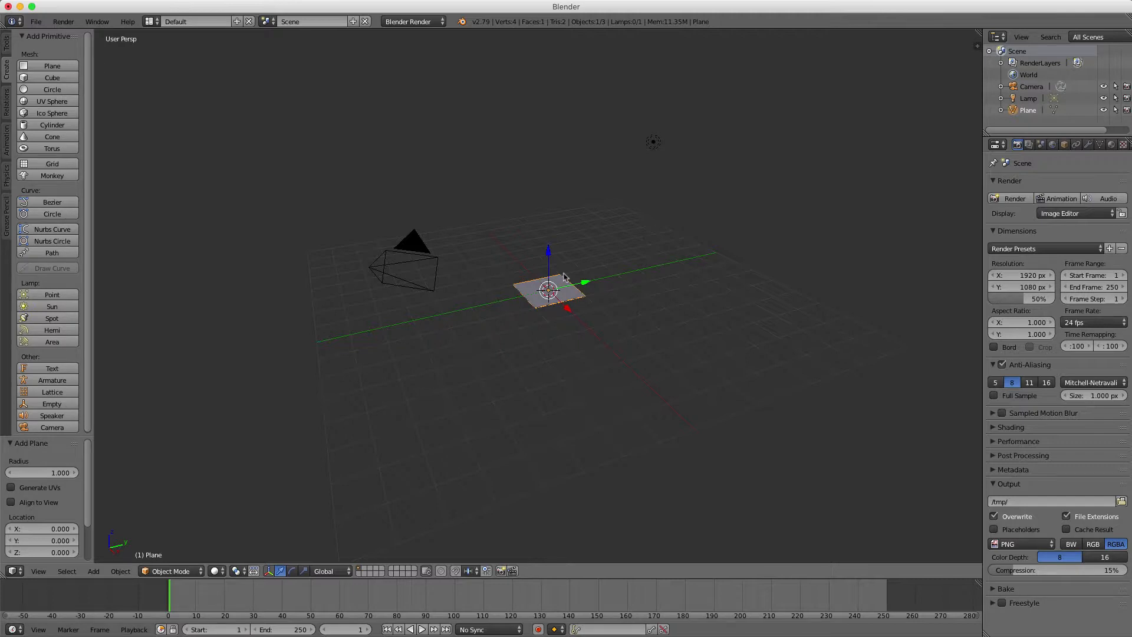
click(37, 572)
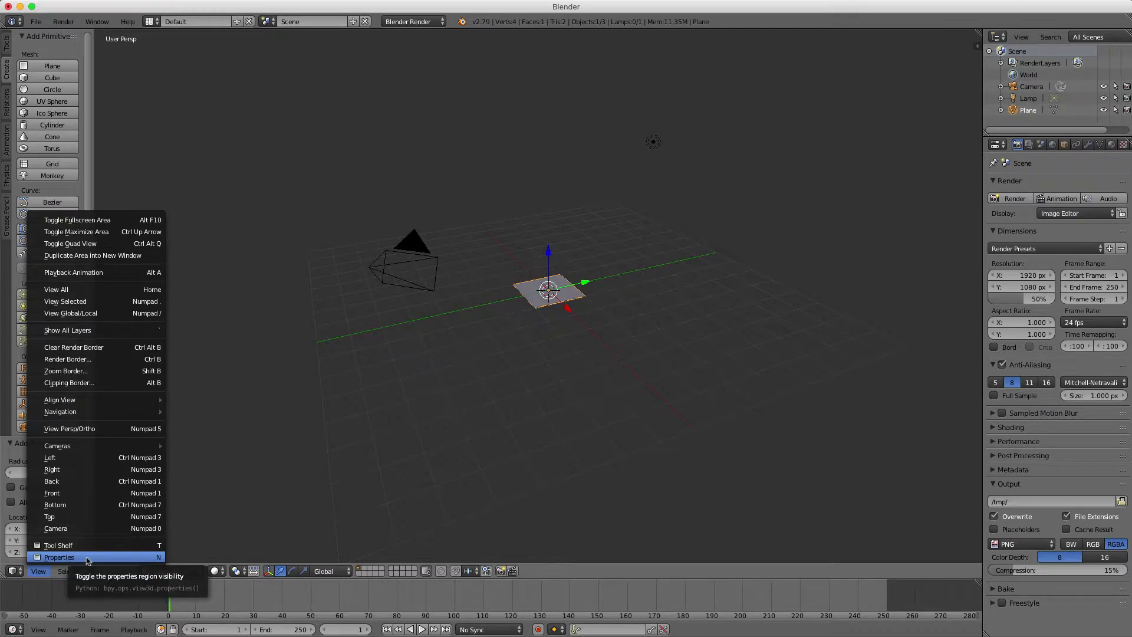
click(106, 558)
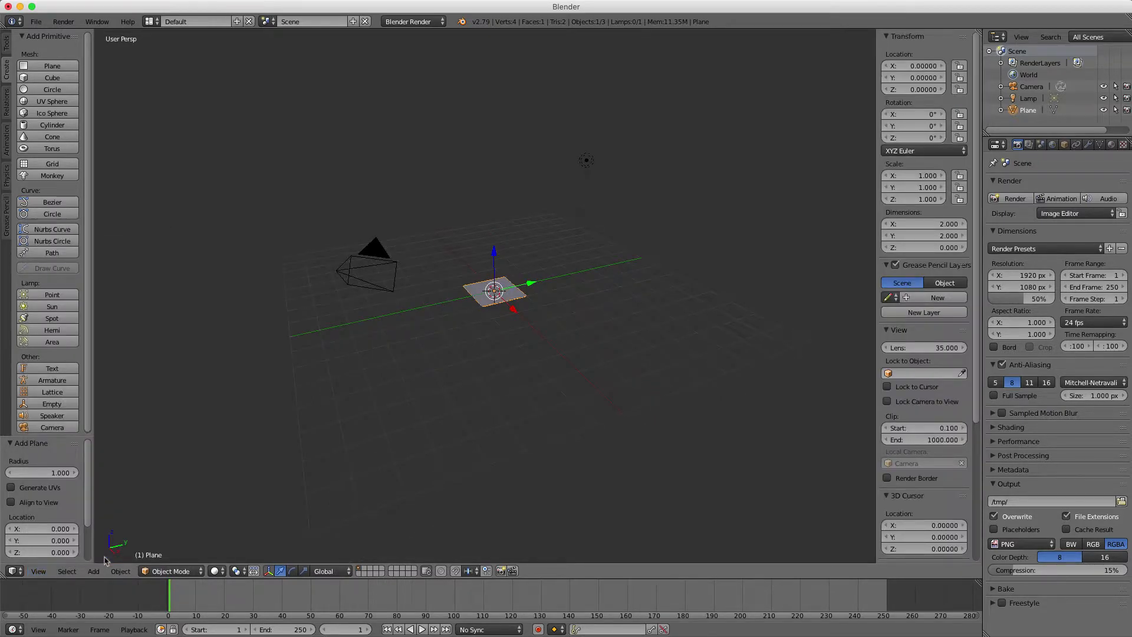
key(n)
key(n)
key(n)
key(n)
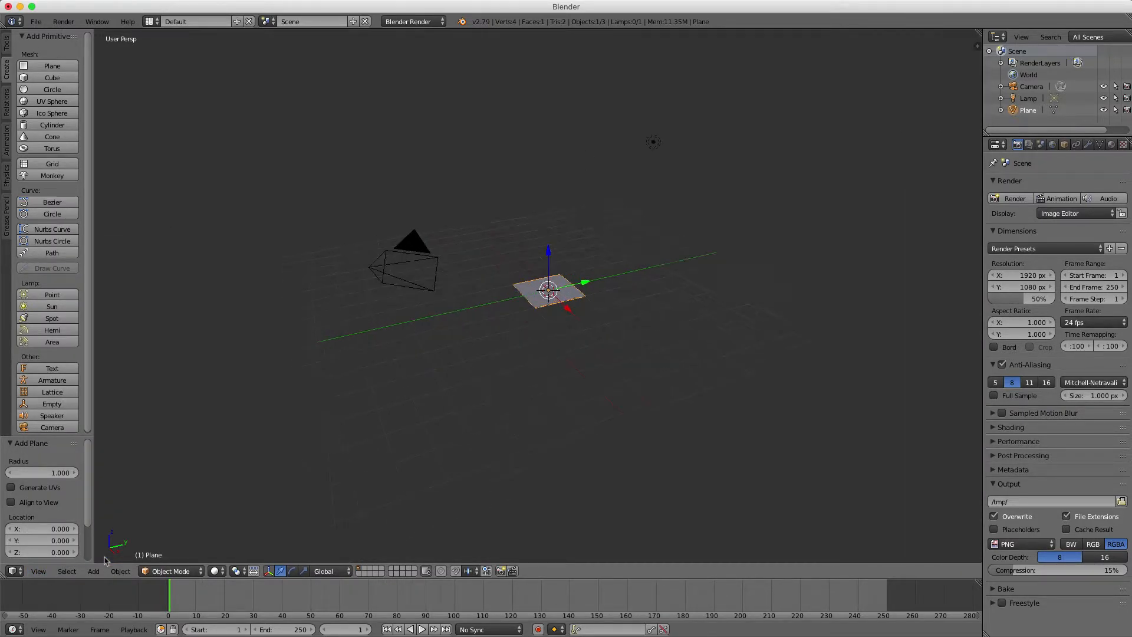
key(n)
key(n)
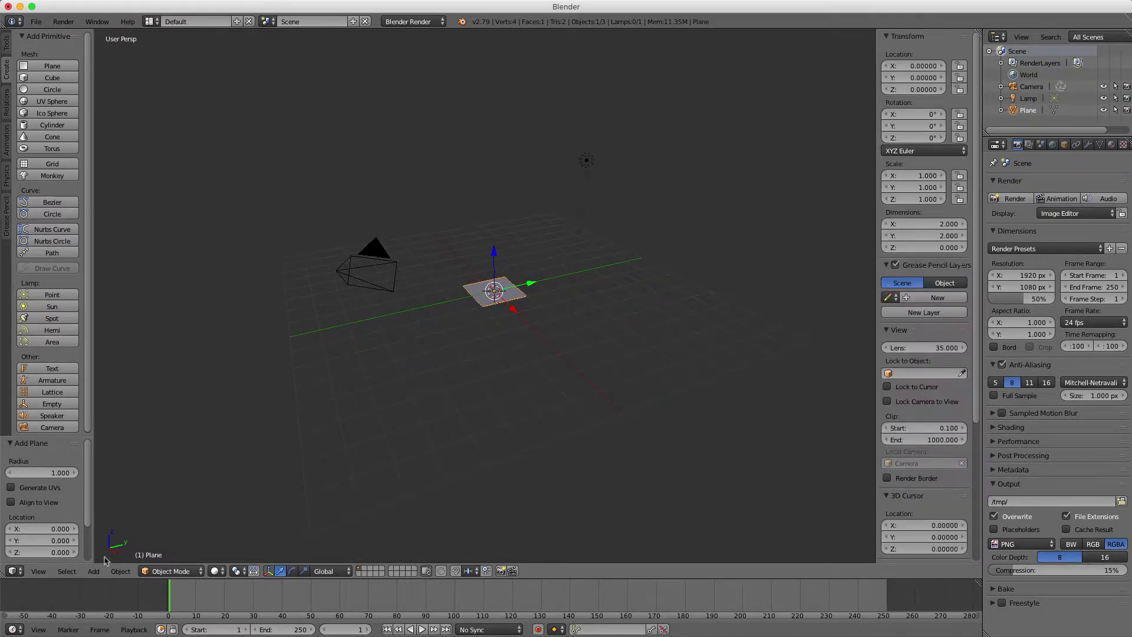
- Switch the 3D viewport to quad view, showing top, front, right and perspective views together
click(40, 570)
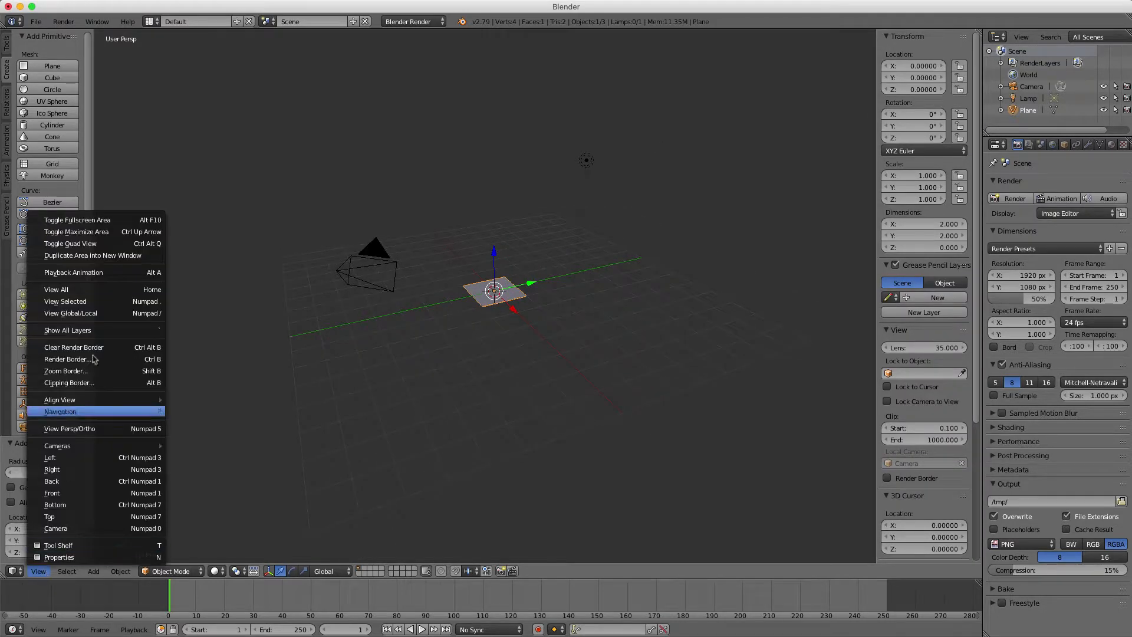
click(100, 244)
key(ctrl+alt+q)
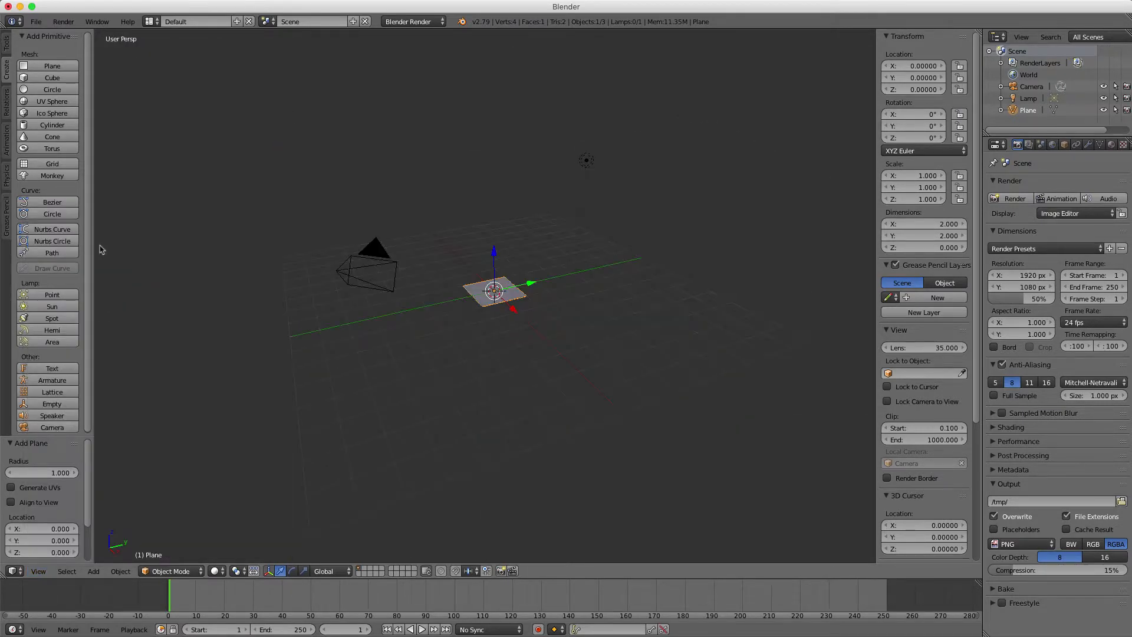
key(ctrl+alt+q)
key(ctrl+alt+q)
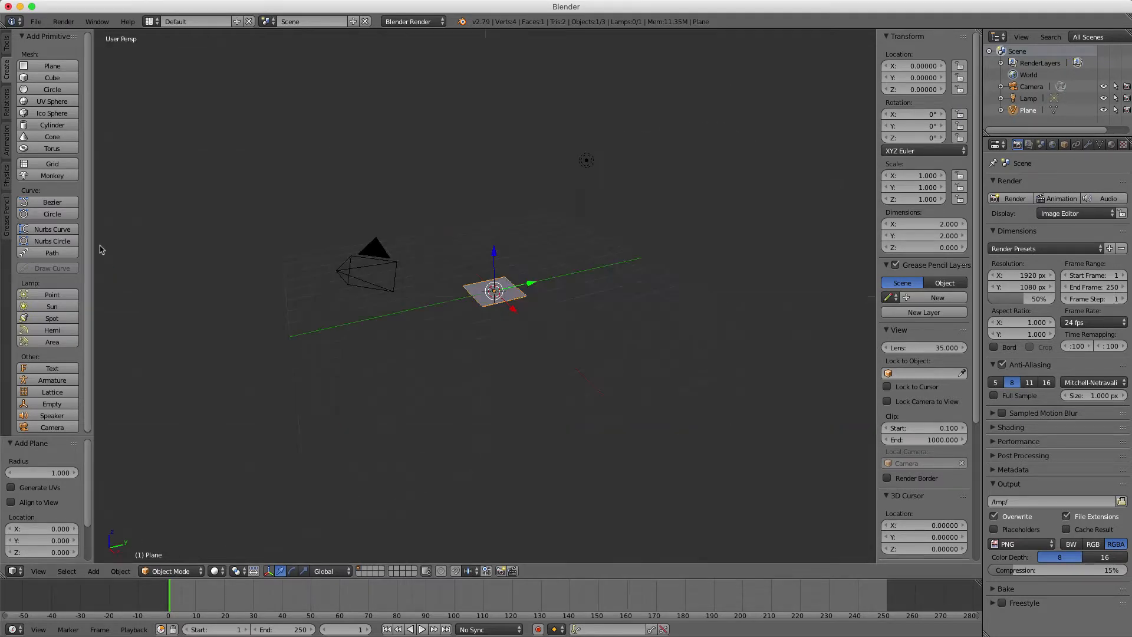
key(ctrl+alt+q)
key(ctrl+alt+q)
key(ctrl+alt+q)
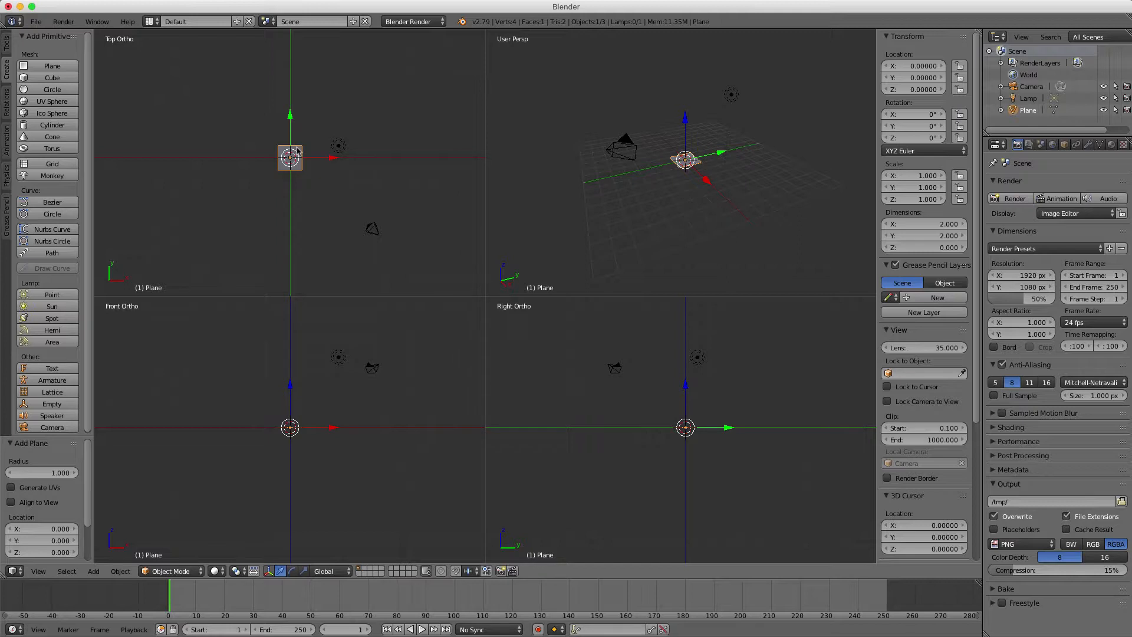
- Scale the plane uniformly by about 7.45 and try a free rotation of it in the top view
key(s)
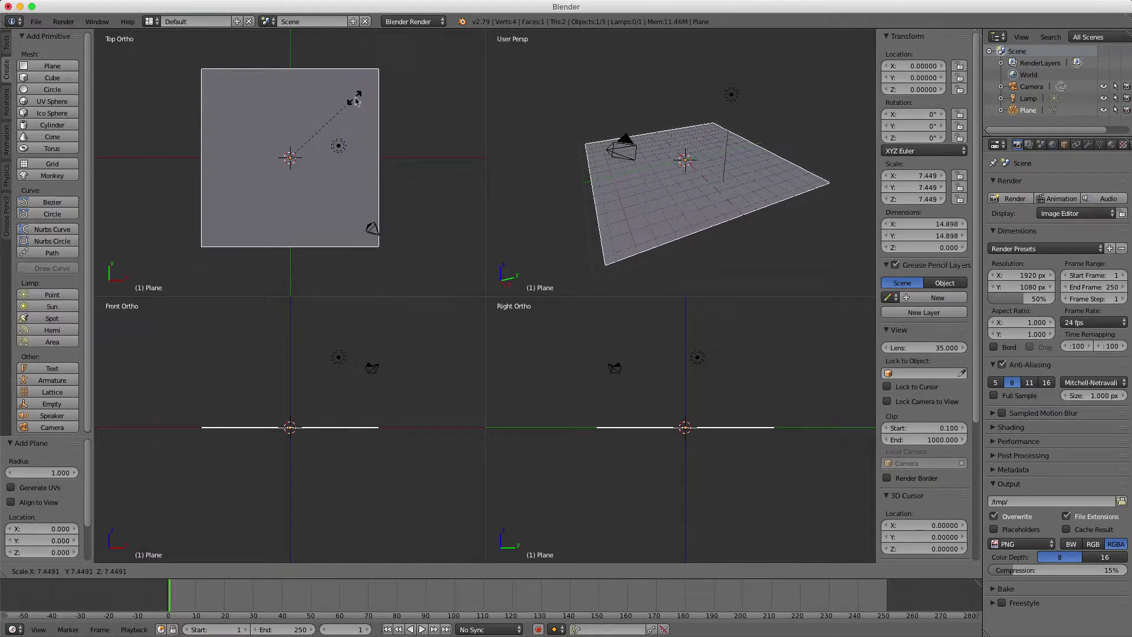
click(356, 100)
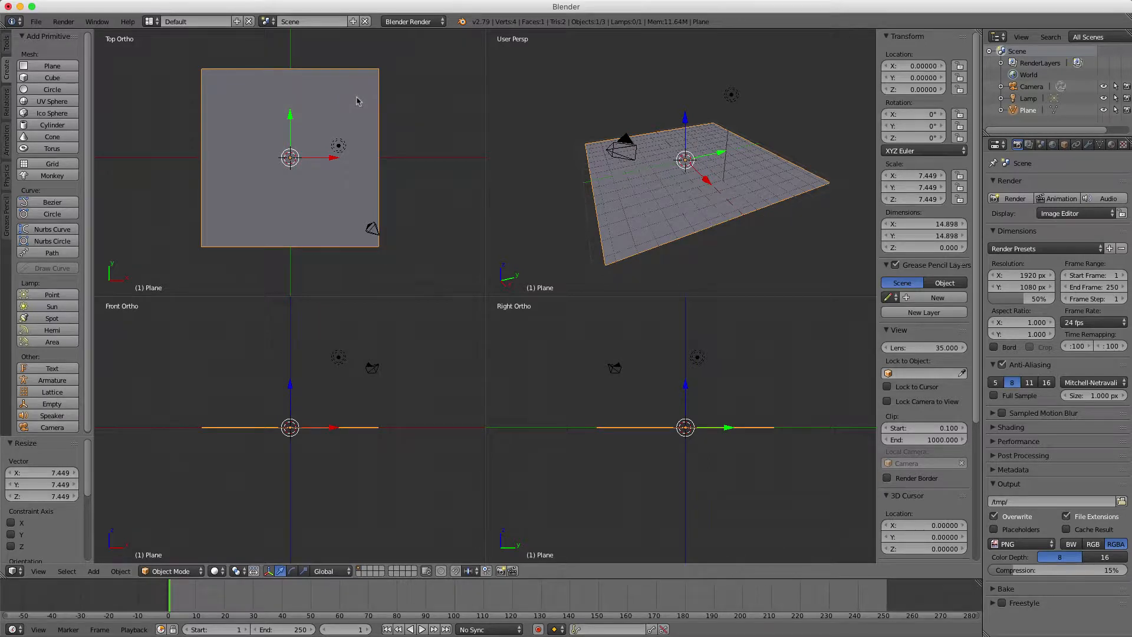
key(r)
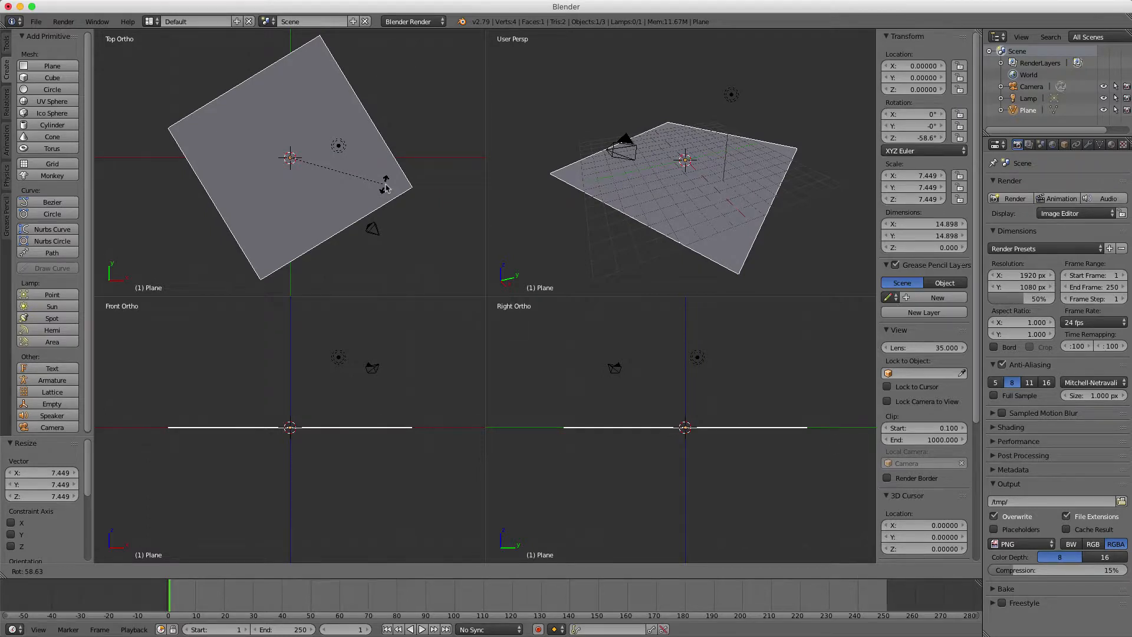
key(Escape)
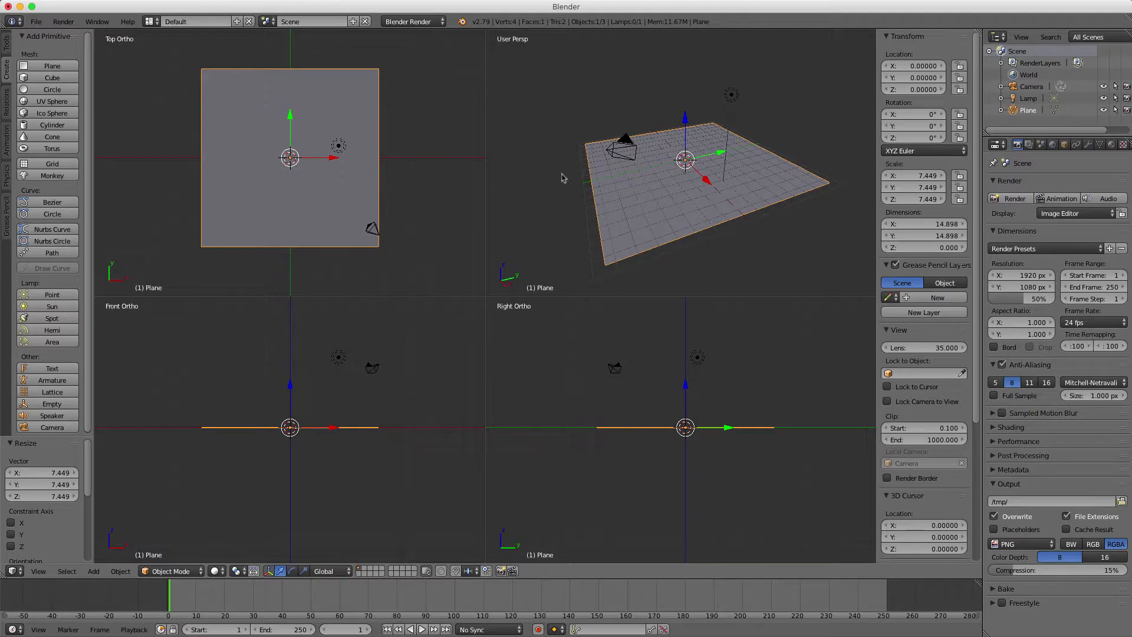
- Add a mesh cube at the origin and raise it about 8.67 units along the Z axis above the plane
scroll(658, 156, down, 2)
scroll(699, 161, down, 1)
middle_drag(699, 161, 691, 196)
shift+middle_drag(302, 414, 299, 455)
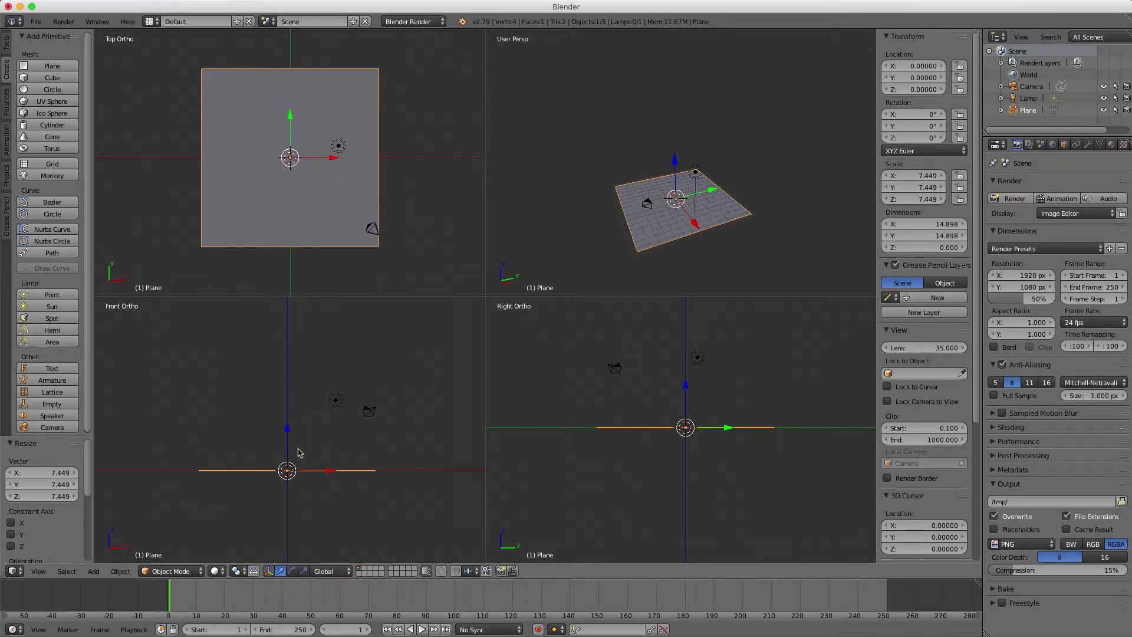
key(shift+a)
mouse_move(305, 452)
click(354, 460)
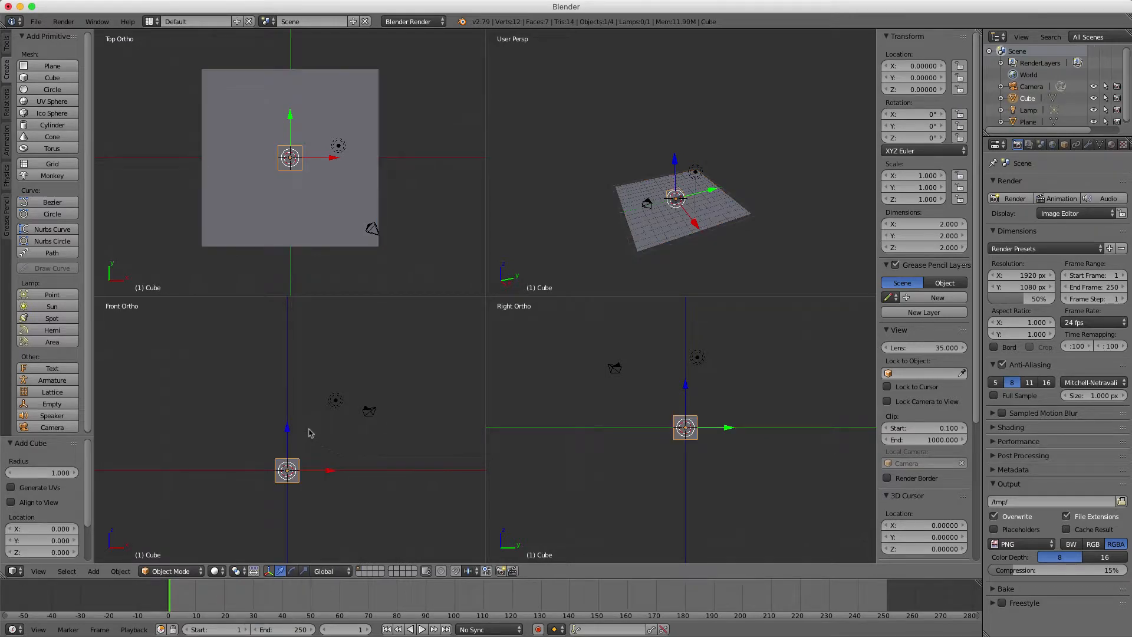
key(g)
key(z)
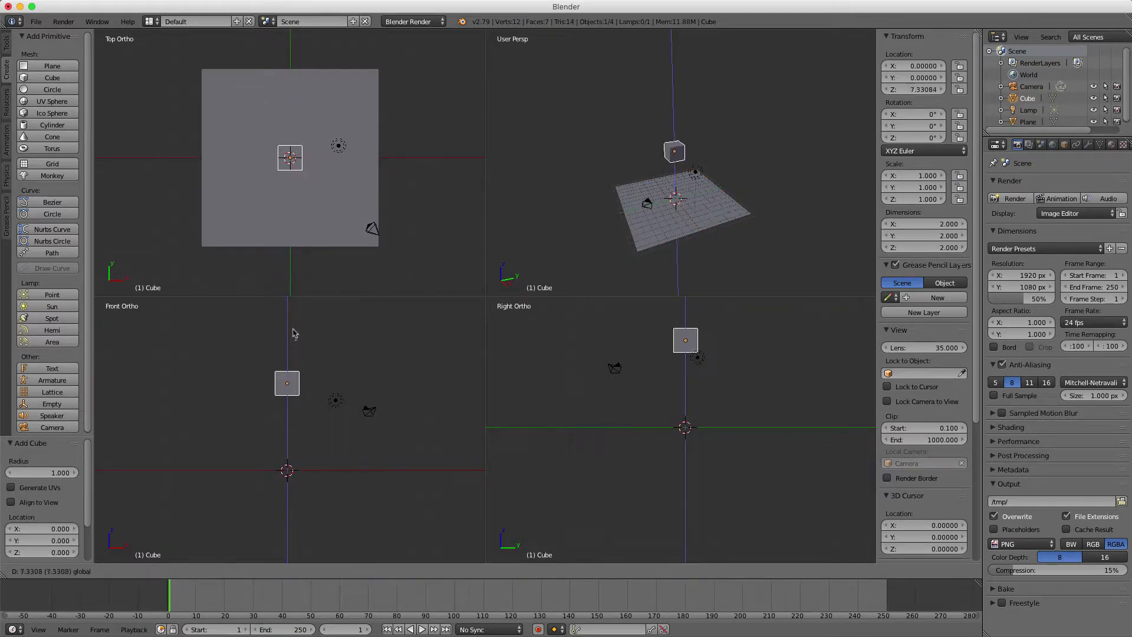
click(292, 329)
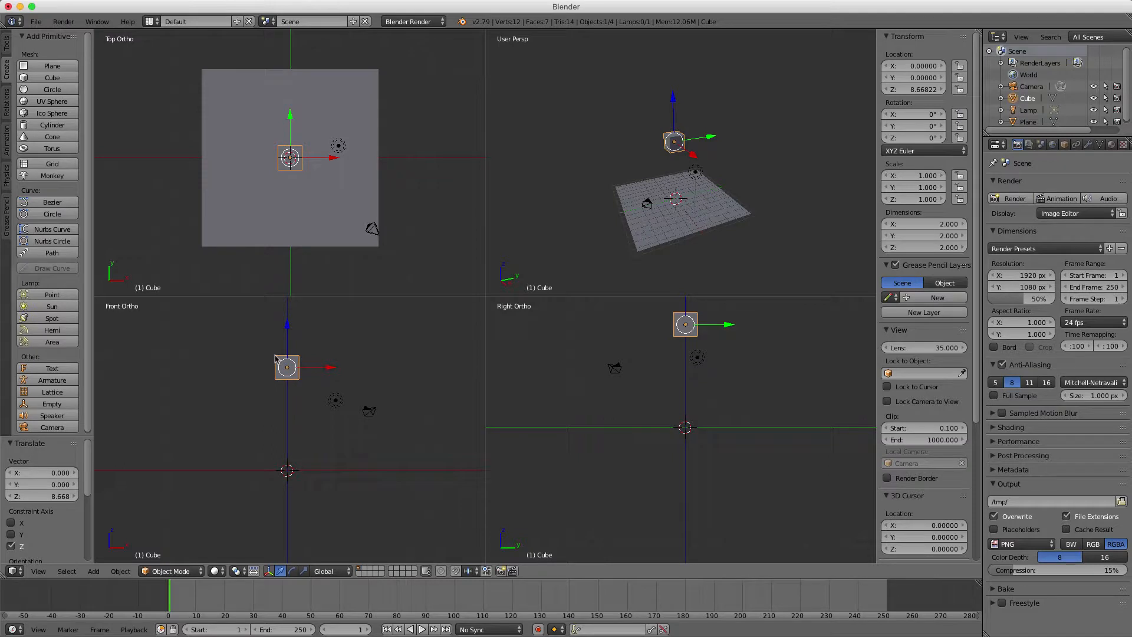
- Paste a copy of the cube and move it up along Z by about 2.77 units
key(ctrl+v)
key(g)
key(z)
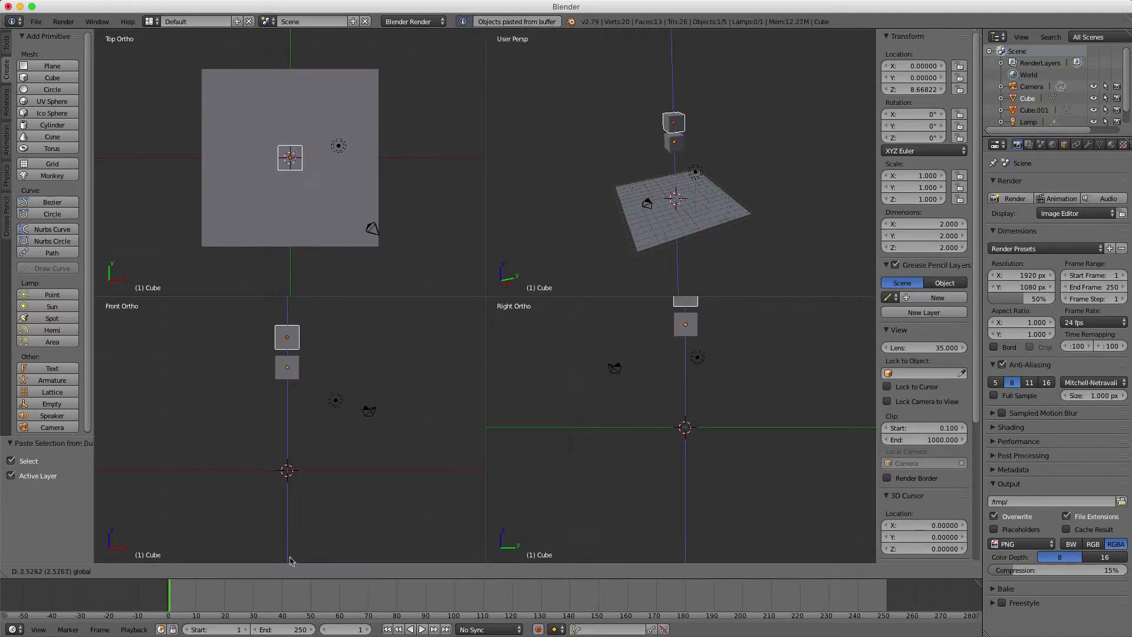
click(291, 561)
shift+middle_drag(322, 387, 327, 452)
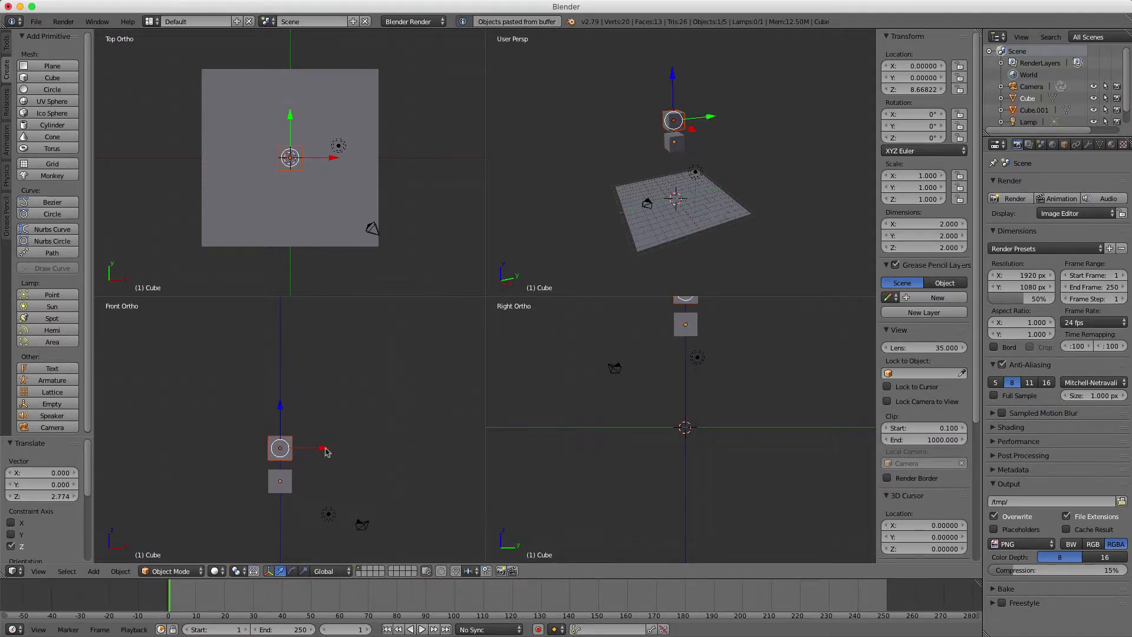
- Paste a third cube and place it on top of the stack, about 2.87 units higher along Z
key(ctrl+v)
key(g)
key(z)
click(284, 368)
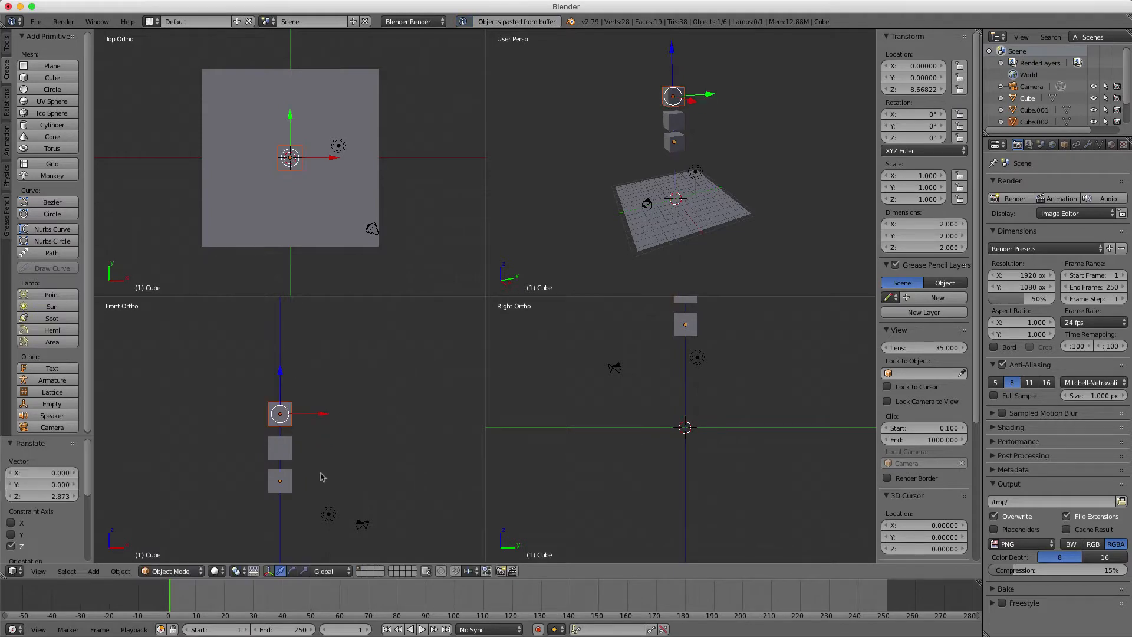
- Rotate the top cube freely in the front view so it sits tilted
scroll(318, 466, up, 3)
shift+middle_drag(316, 468, 347, 419)
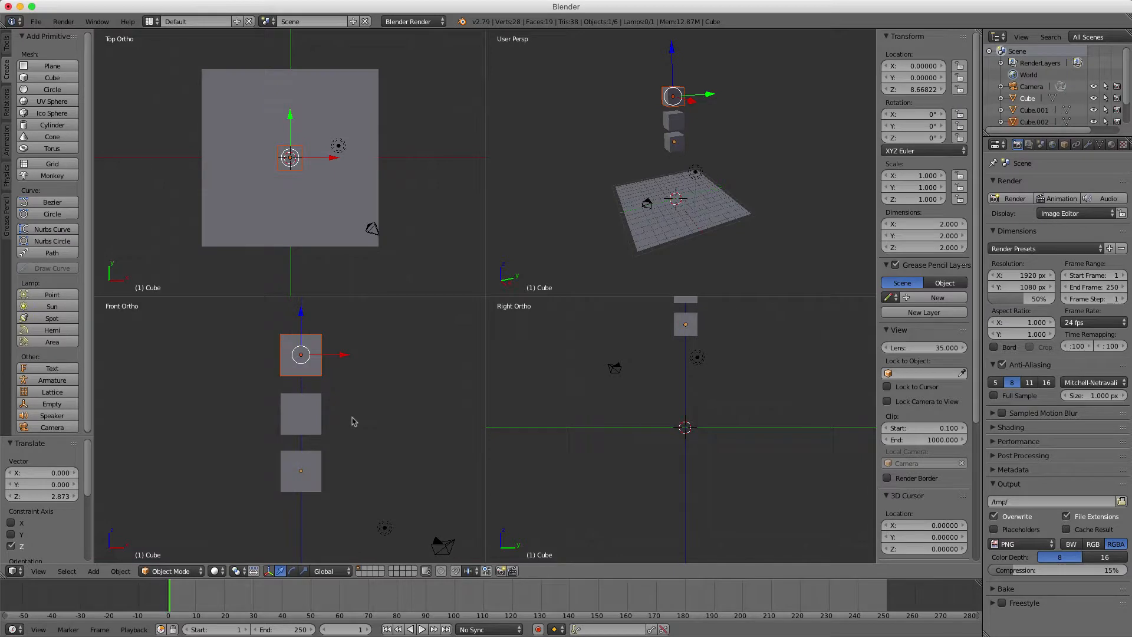
mouse_move(299, 429)
shift+middle_down()
mouse_move(343, 423)
mouse_move(202, 431)
mouse_move(315, 427)
mouse_move(300, 427)
shift+middle_up()
shift+middle_drag(675, 338, 668, 440)
scroll(687, 408, up, 2)
shift+middle_drag(704, 394, 712, 430)
key(r)
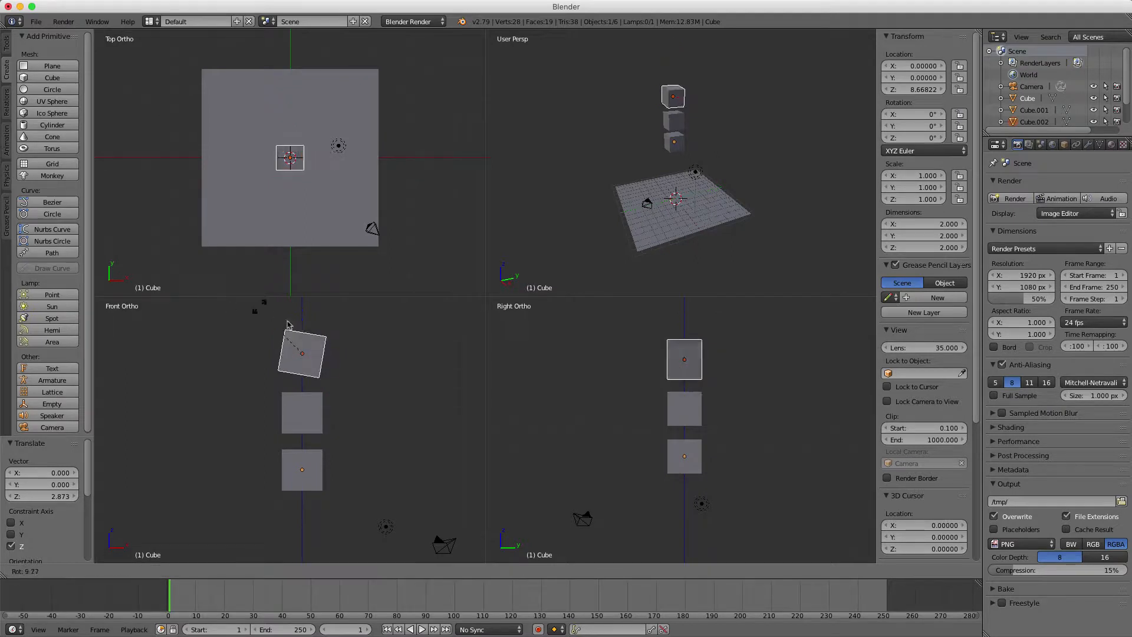
click(301, 319)
- Tilt the middle and bottom cubes with free rotations in the front view
right_click(302, 413)
key(r)
click(296, 457)
right_click(297, 458)
key(r)
click(313, 454)
- Rotate all three cubes in the right view, the top one by about -62.5° and the bottom one by about -85.6°
right_click(681, 347)
key(r)
click(689, 357)
right_click(686, 408)
key(r)
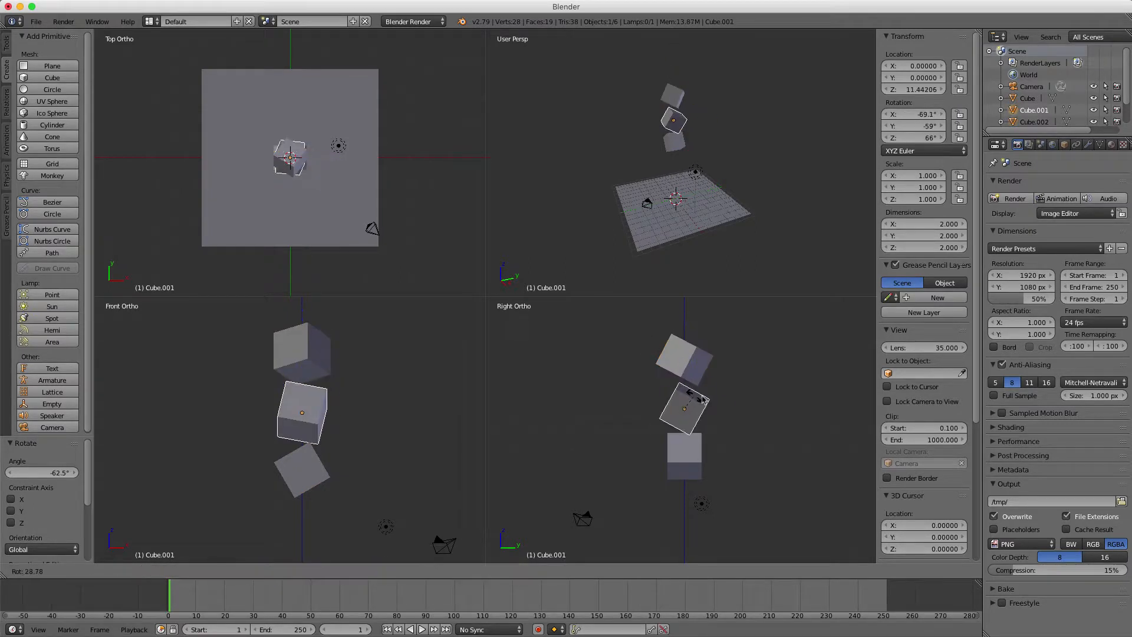
click(711, 423)
right_click(672, 451)
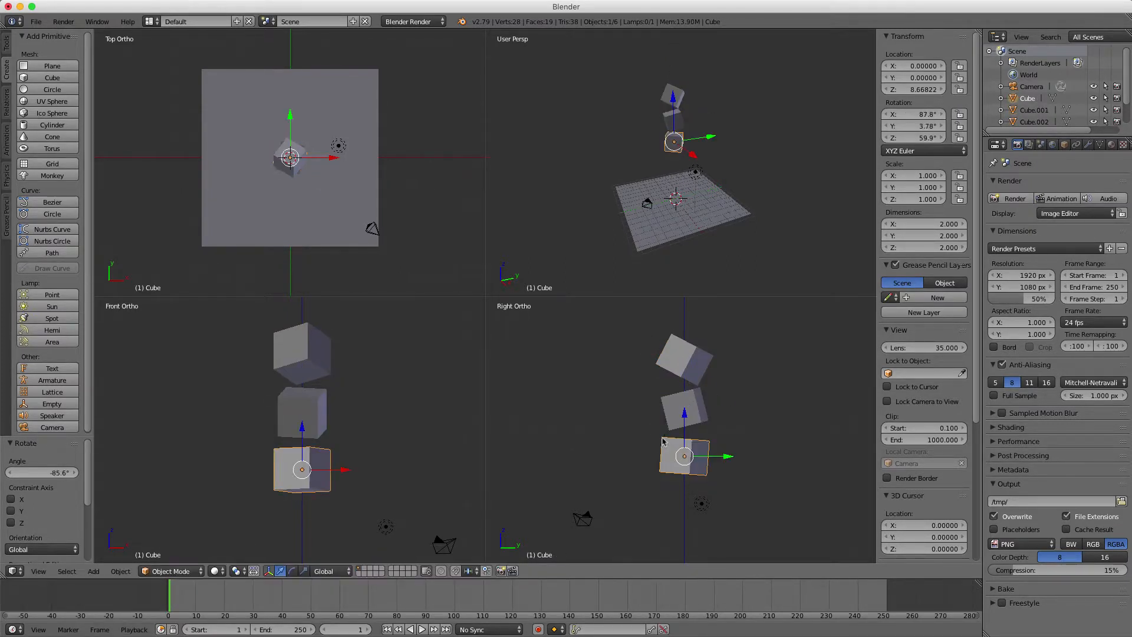
- Move the top cube to about Y 0.17, Z 14.9 and the middle cube to about Y 0.14, Z 11.58 in the right view
right_click(680, 361)
key(g)
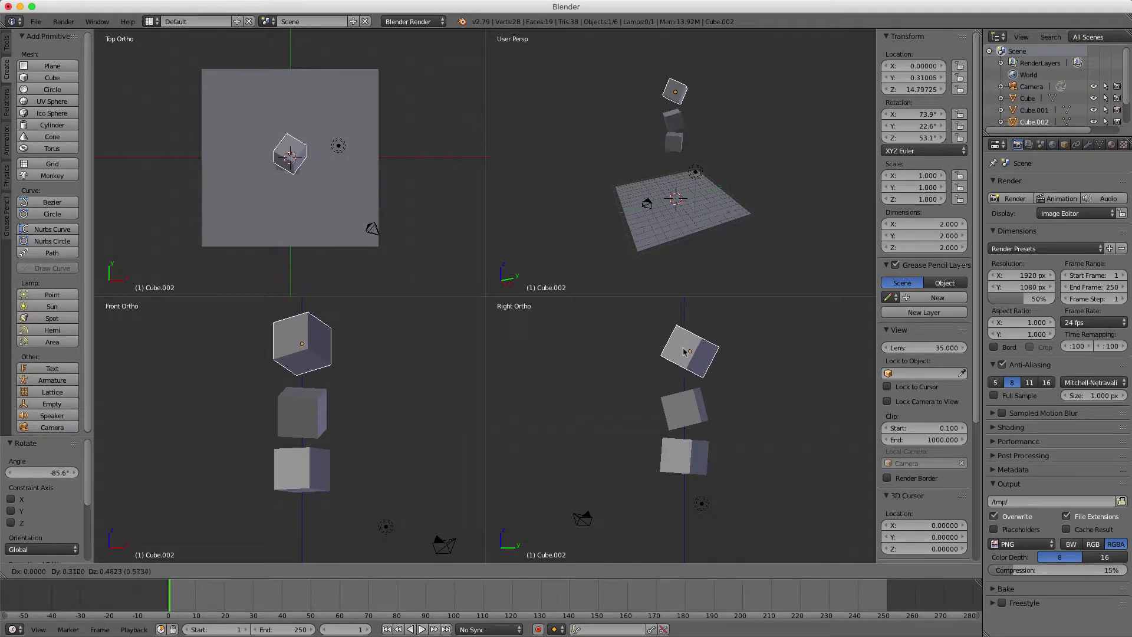
click(683, 351)
right_click(691, 408)
drag(689, 408, 729, 405)
key(g)
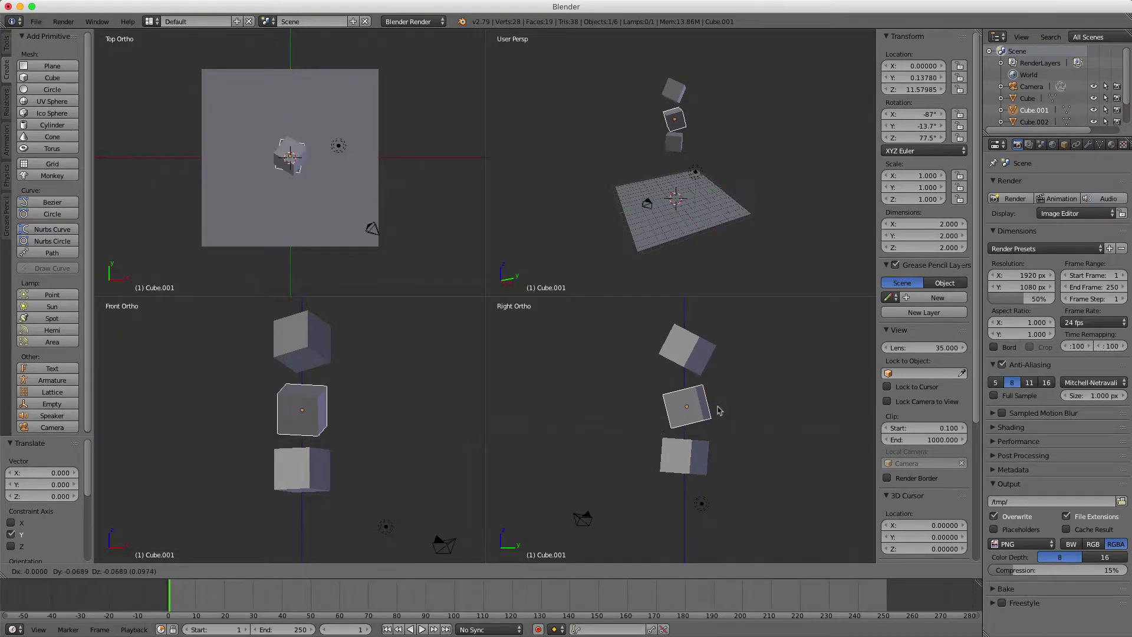
click(721, 409)
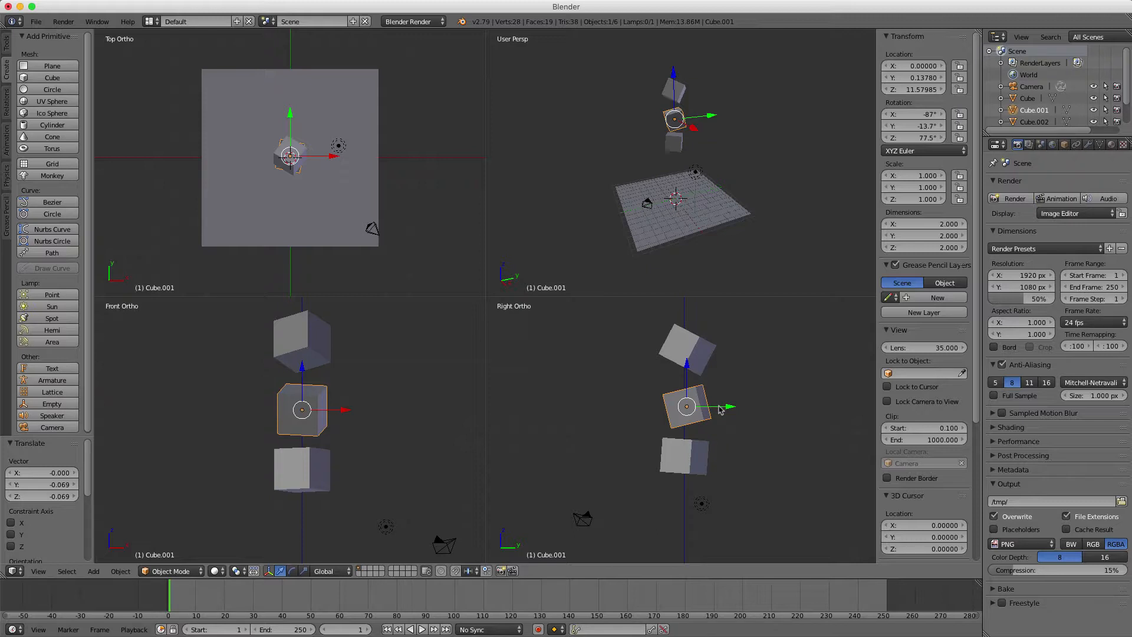
- Widen the properties editor and enable Rigid Body physics on the ground plane
middle_drag(711, 168, 686, 167)
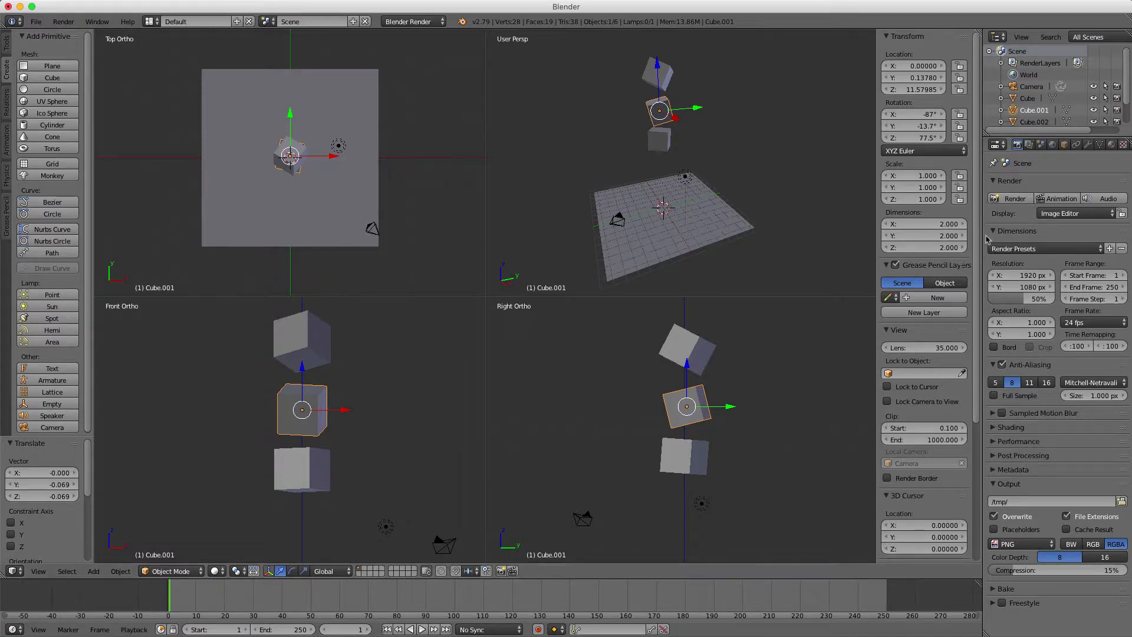
drag(986, 237, 944, 234)
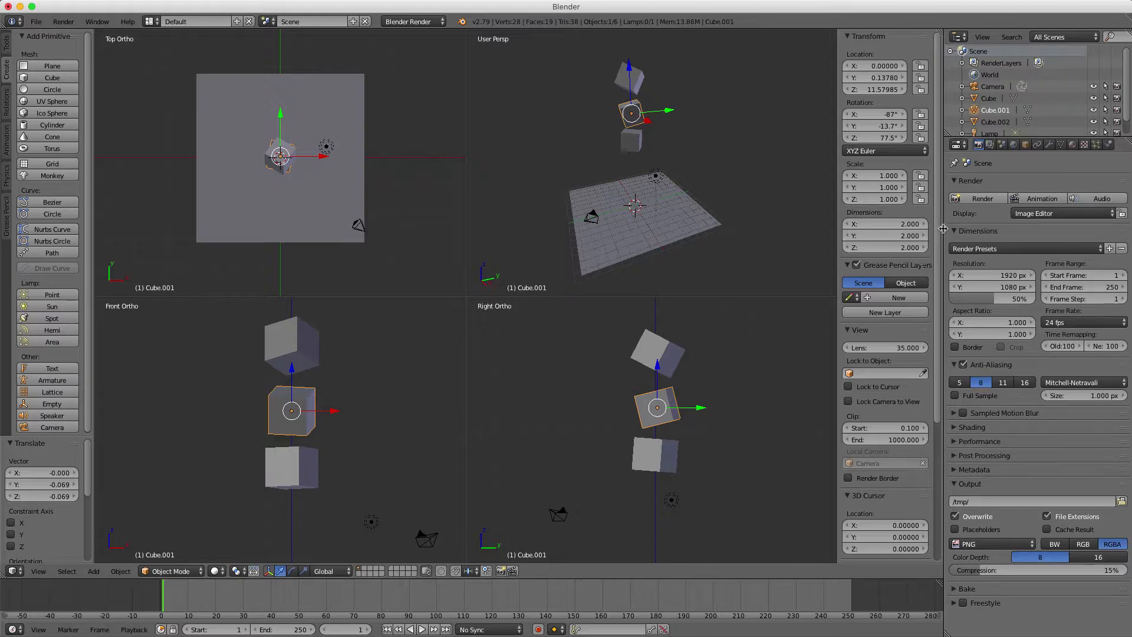
right_click(636, 80)
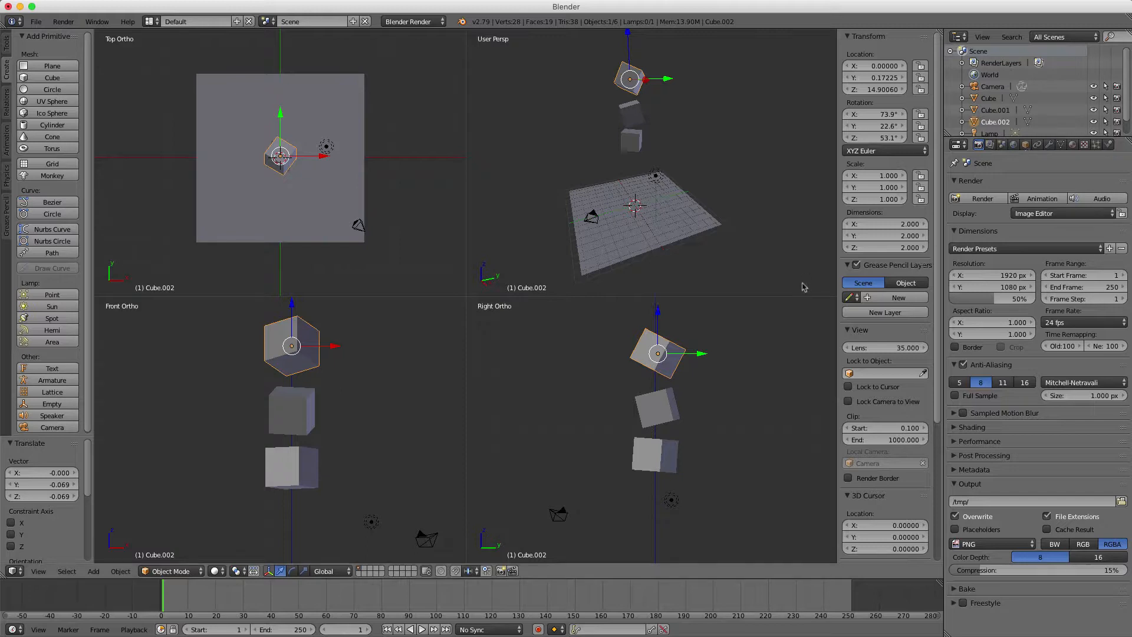
right_click(692, 235)
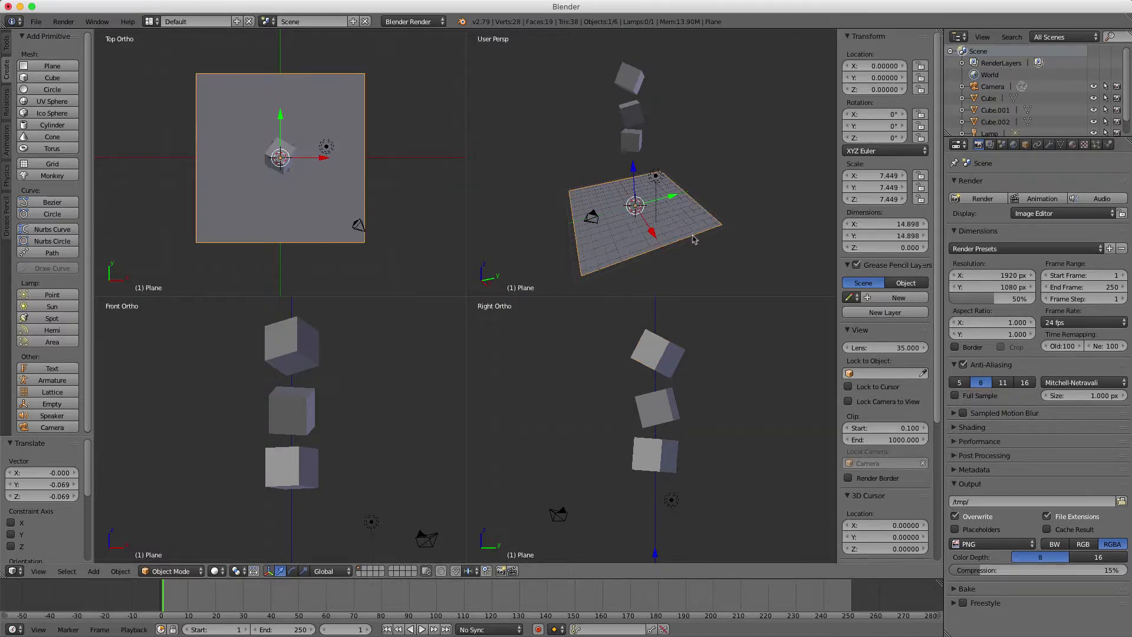
click(1109, 147)
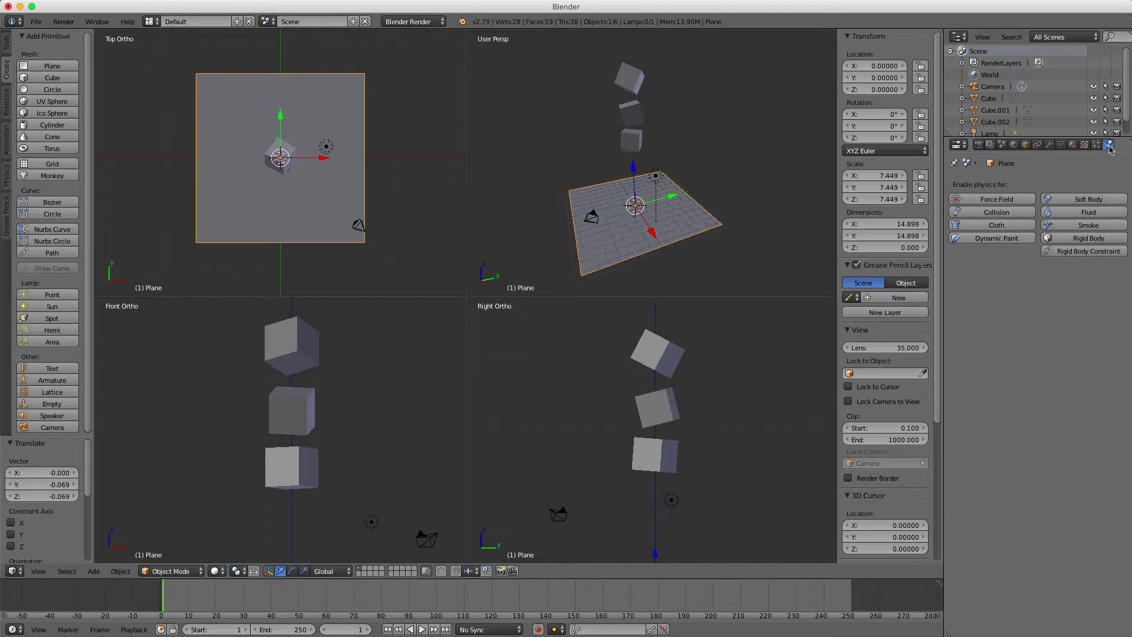
click(1087, 239)
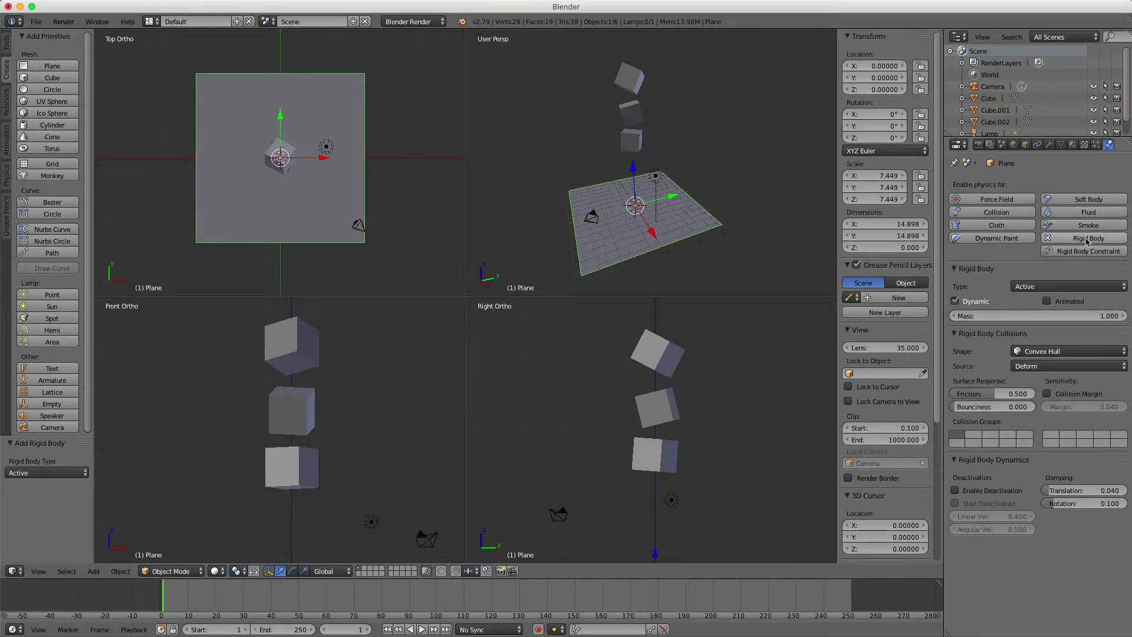
- Enable Rigid Body physics on the bottom, middle and top cubes
right_click(634, 141)
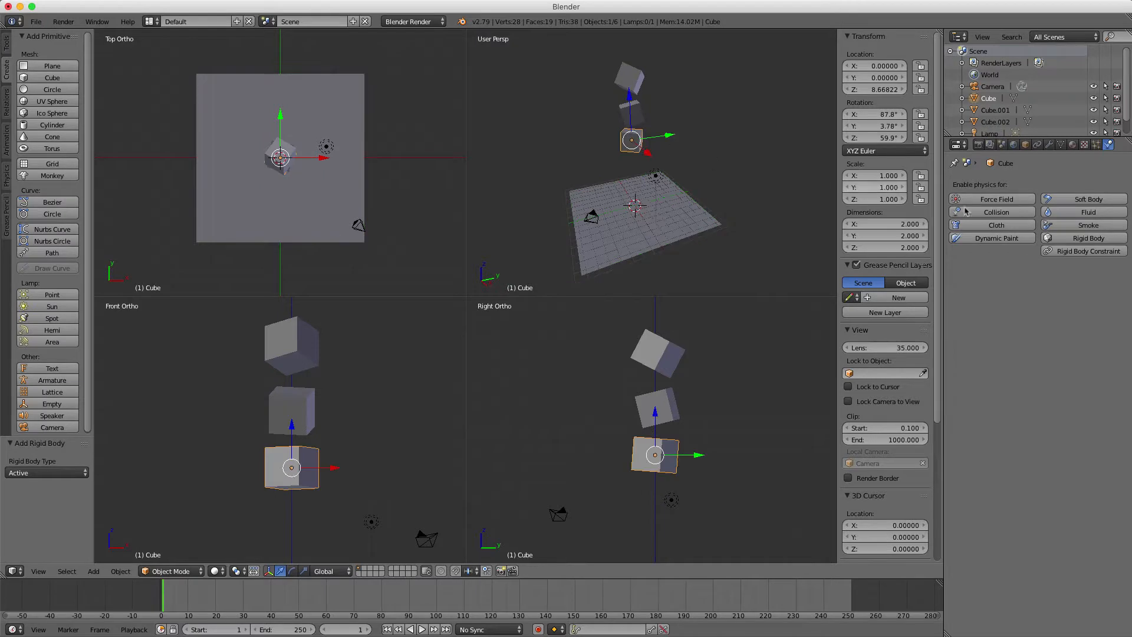
click(1073, 239)
right_click(630, 114)
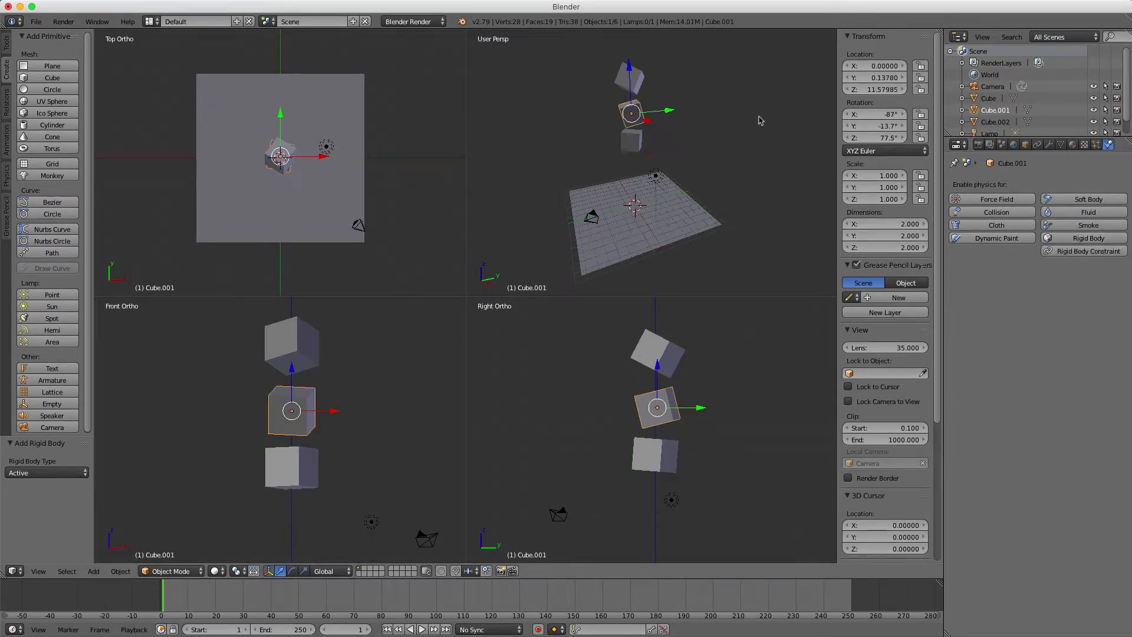
click(1087, 238)
right_click(629, 78)
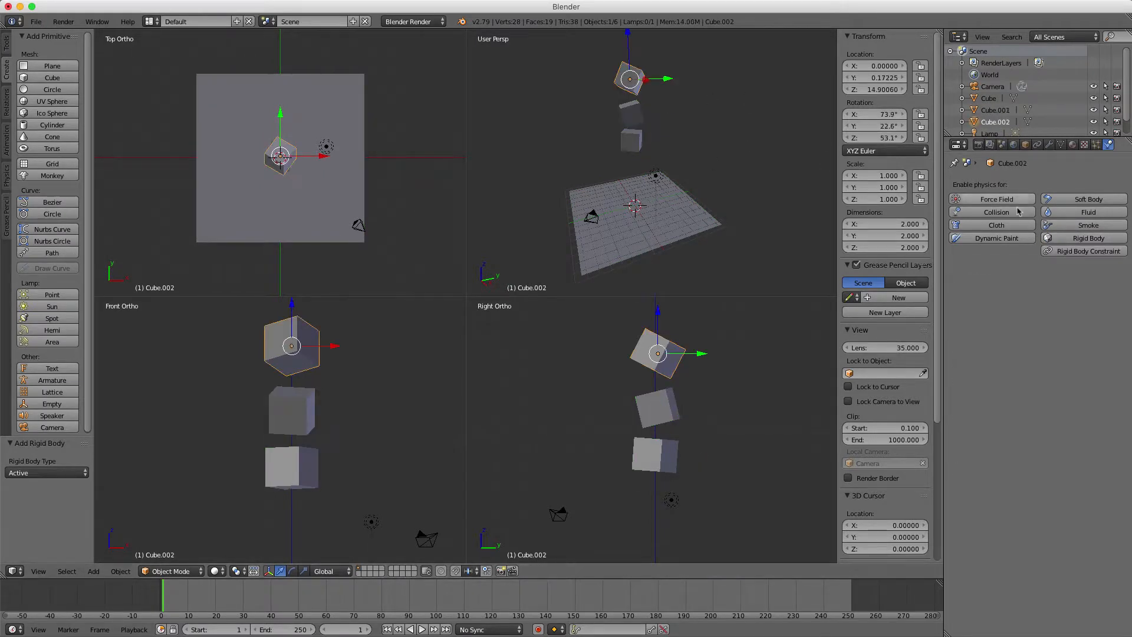
click(1089, 238)
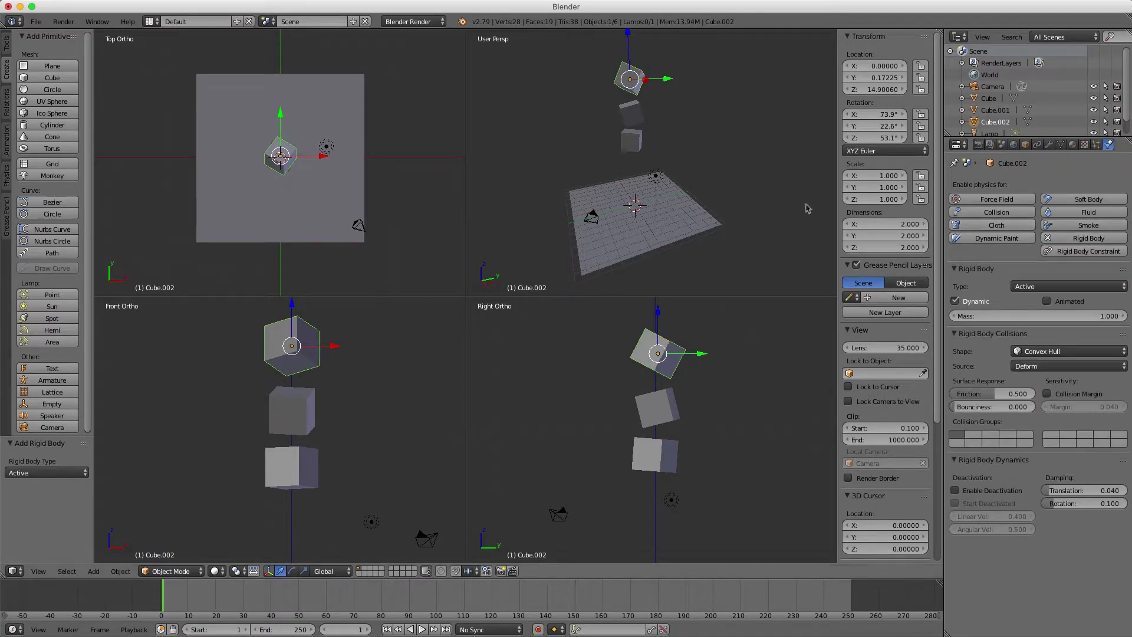
- Turn off Dynamic for the ground plane's rigid body and play the simulation from frame 1, stopping at frame 53
right_click(708, 231)
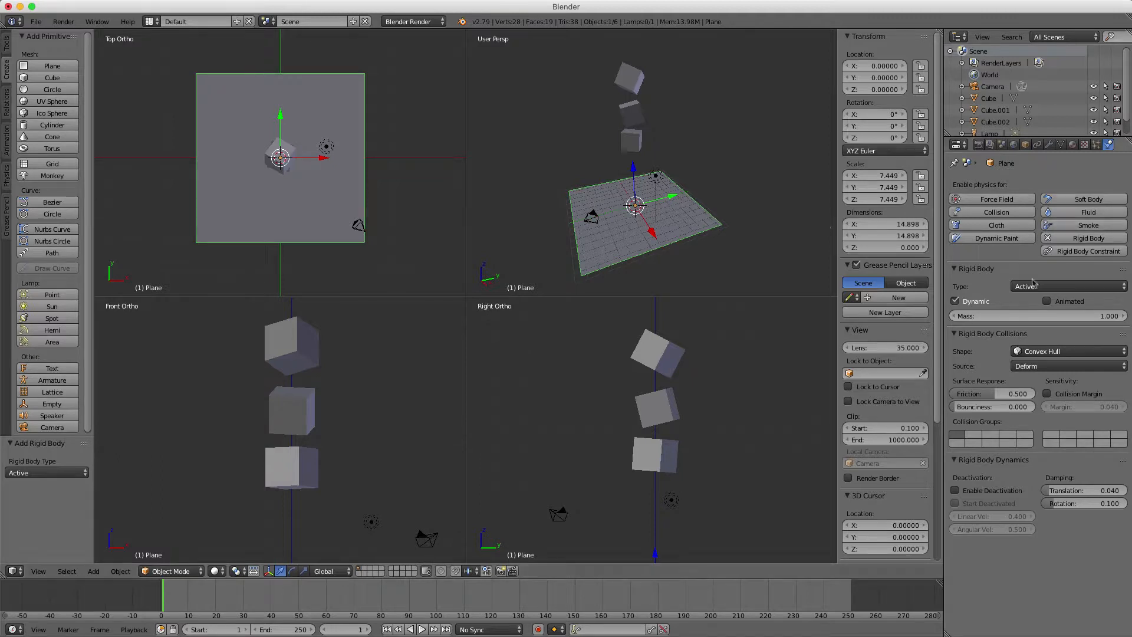
click(956, 302)
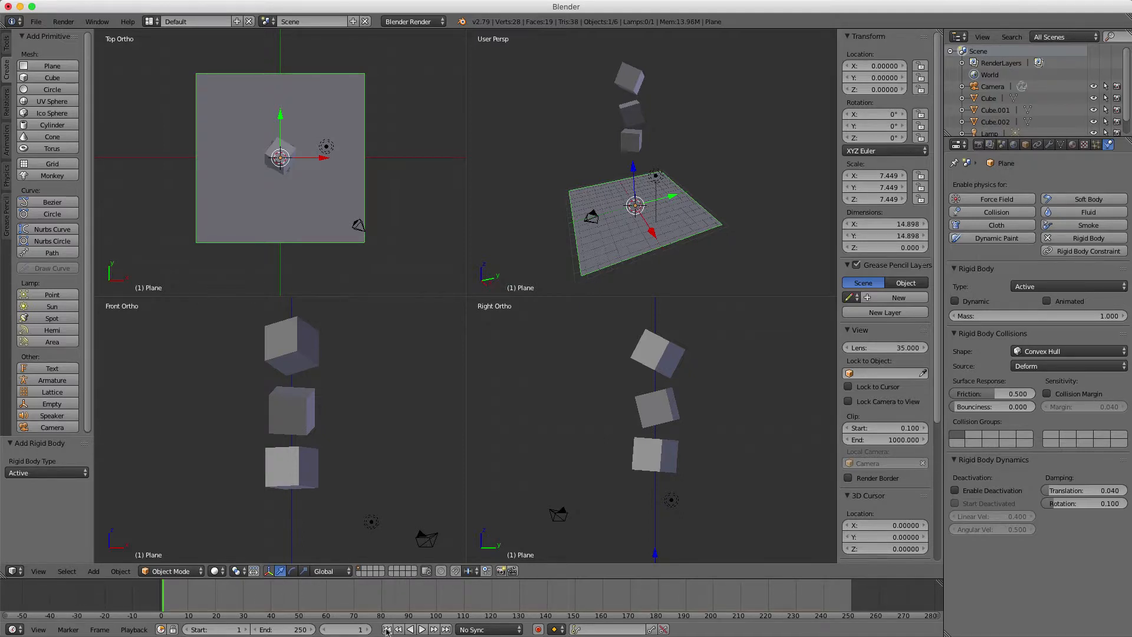
click(160, 604)
click(422, 629)
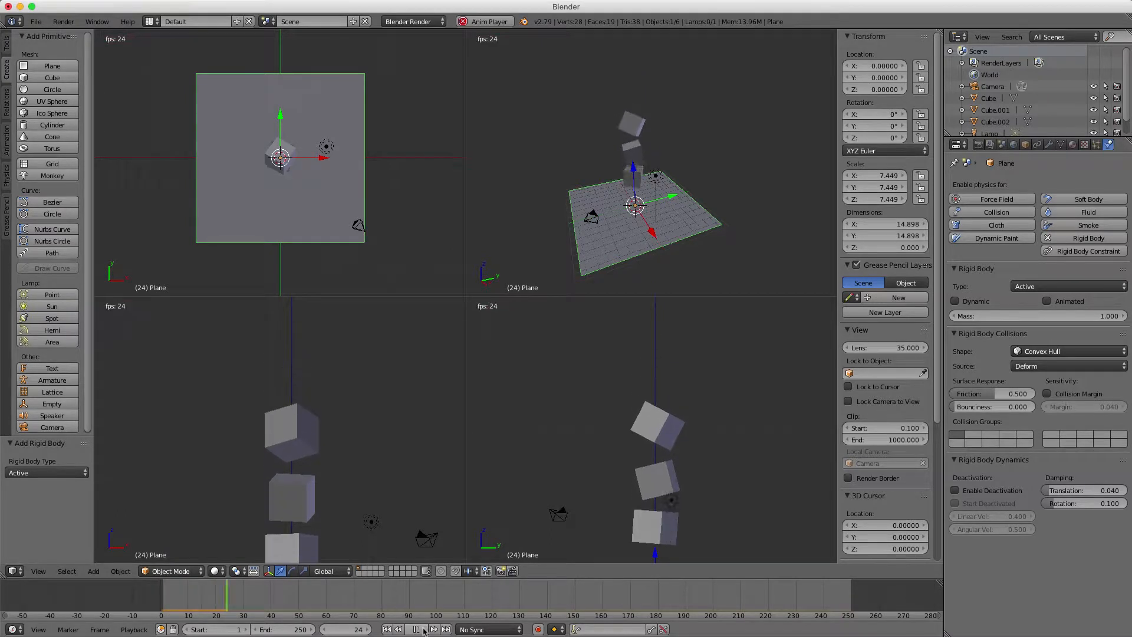
click(422, 630)
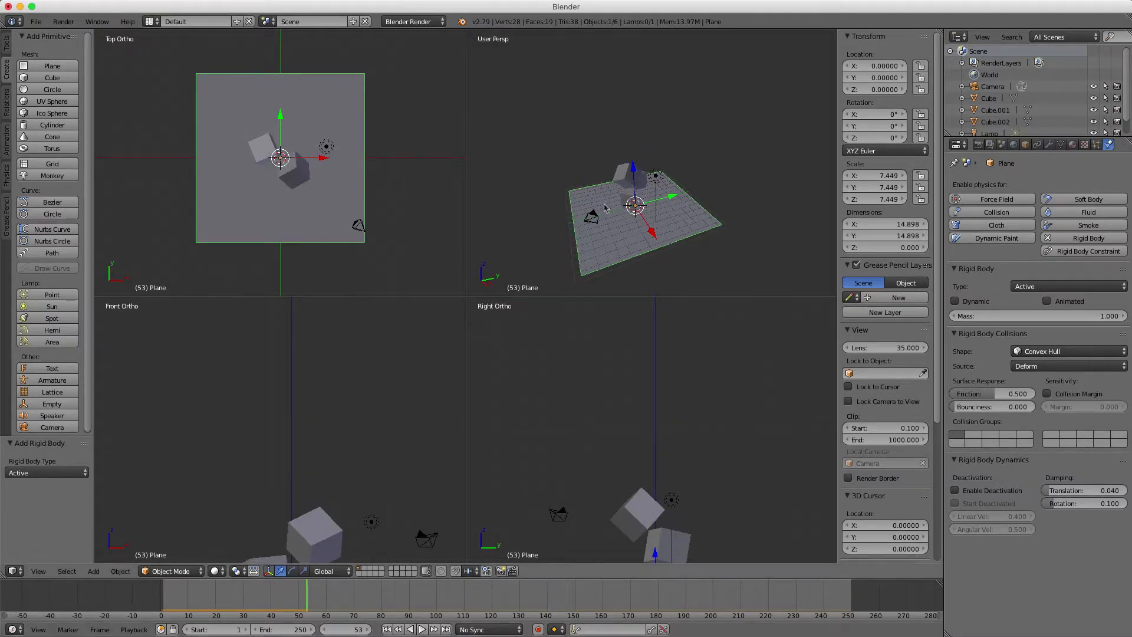
- View the fallen cubes closer in the perspective view and set the viewport shading to Rendered
scroll(619, 212, up, 5)
mouse_move(648, 215)
shift+middle_down()
mouse_move(682, 157)
mouse_move(593, 171)
mouse_move(736, 180)
mouse_move(643, 198)
shift+middle_up()
scroll(641, 172, up, 3)
scroll(641, 173, down, 4)
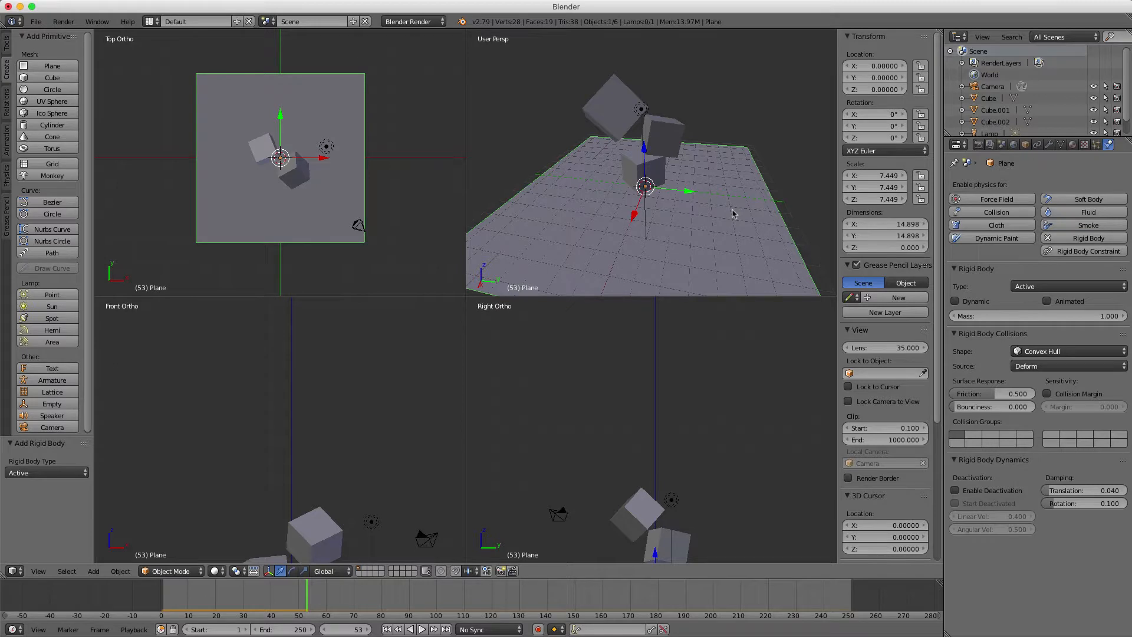
scroll(698, 171, down, 3)
middle_drag(634, 186, 667, 190)
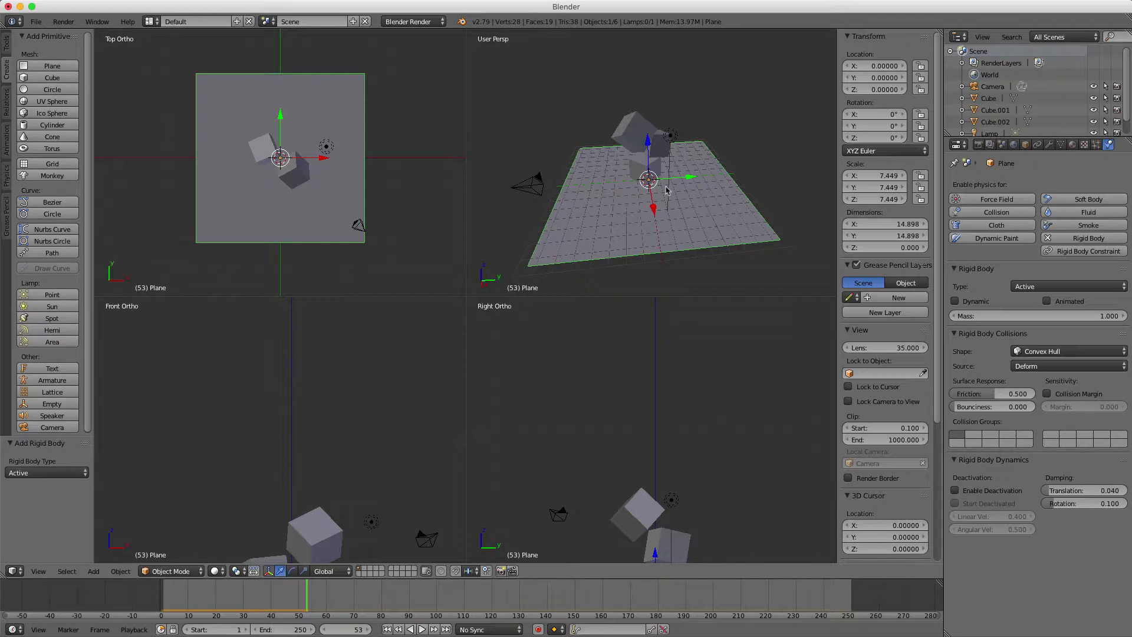
click(220, 575)
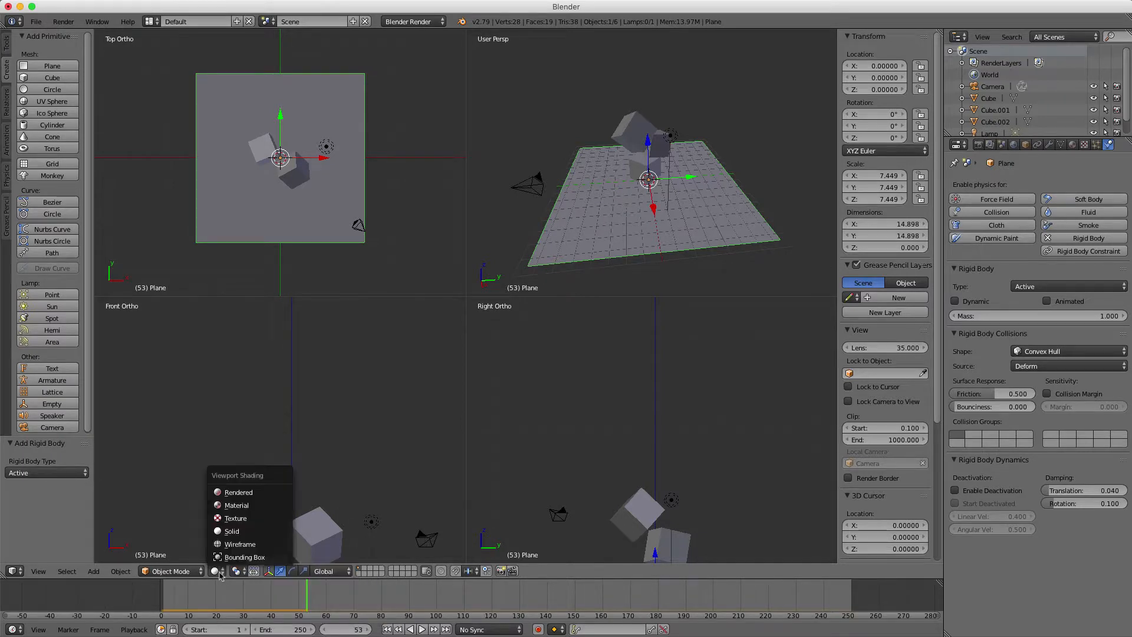
click(260, 497)
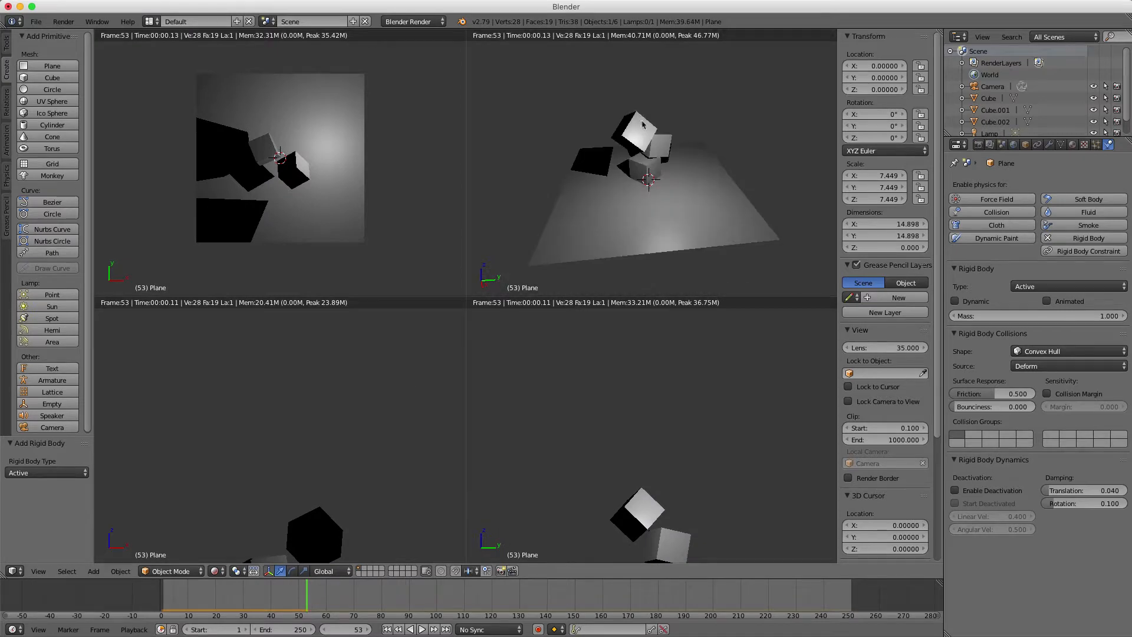
- View the rendered cubes from another angle, then switch the shading to Wireframe and back to Rendered
middle_drag(635, 178, 682, 182)
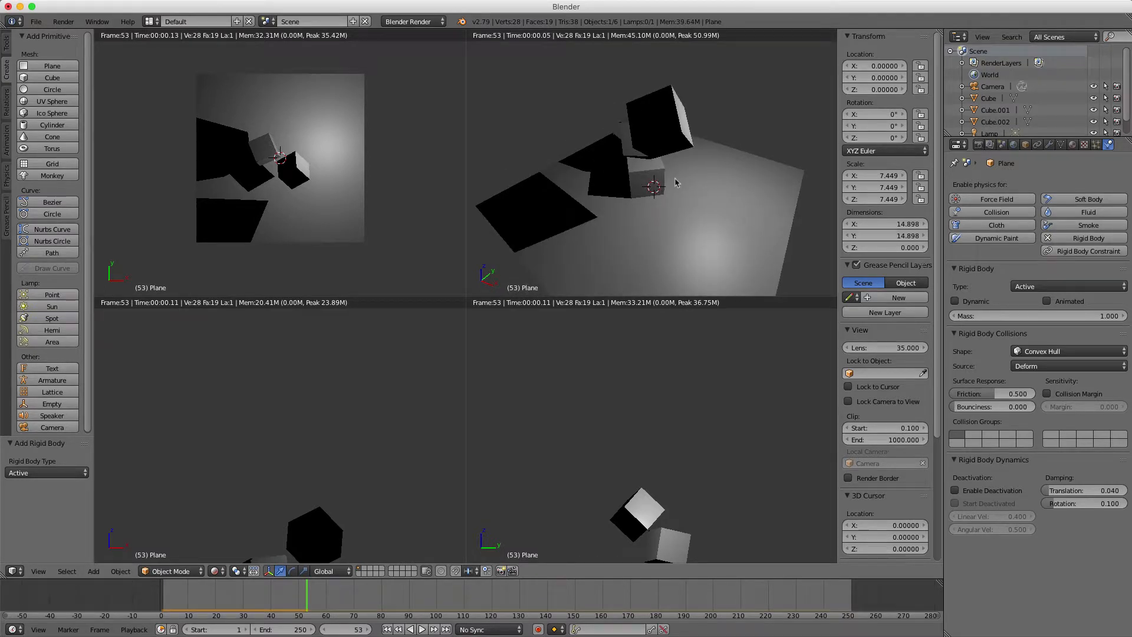
key(z)
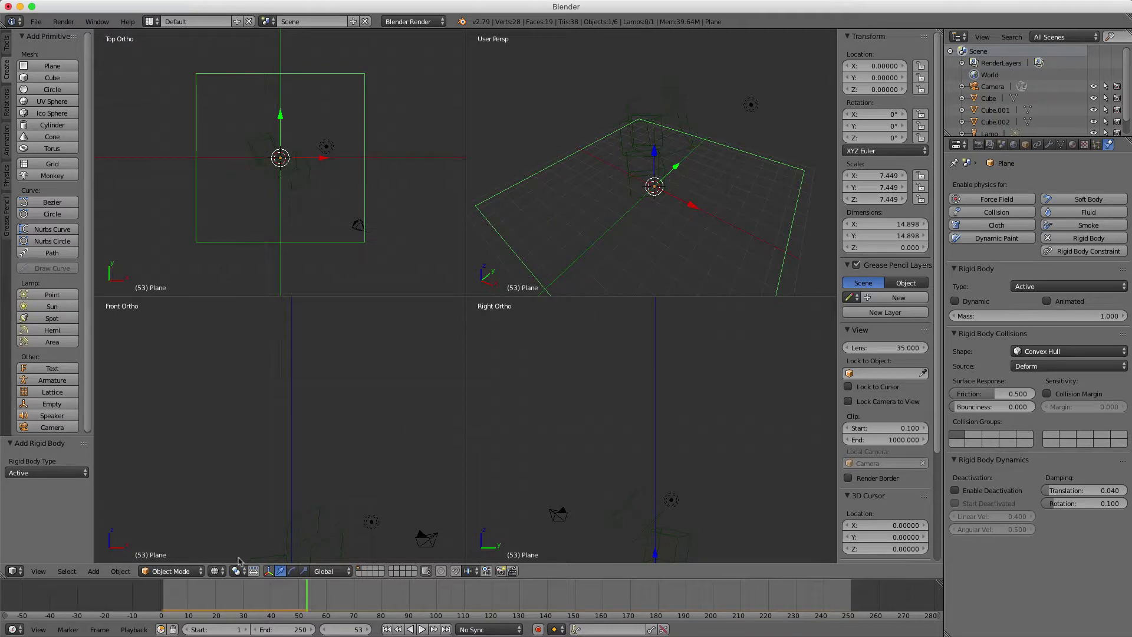
click(217, 571)
click(242, 493)
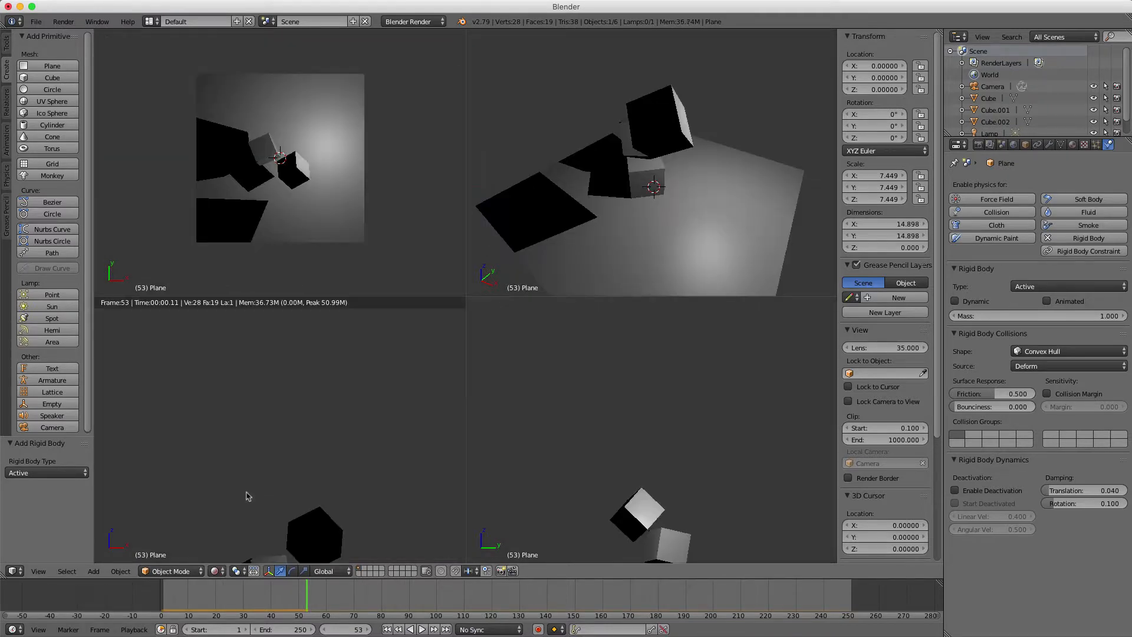
- Render a still image of the scene at frame 53 and return the main area to the 3D View
scroll(681, 166, up, 2)
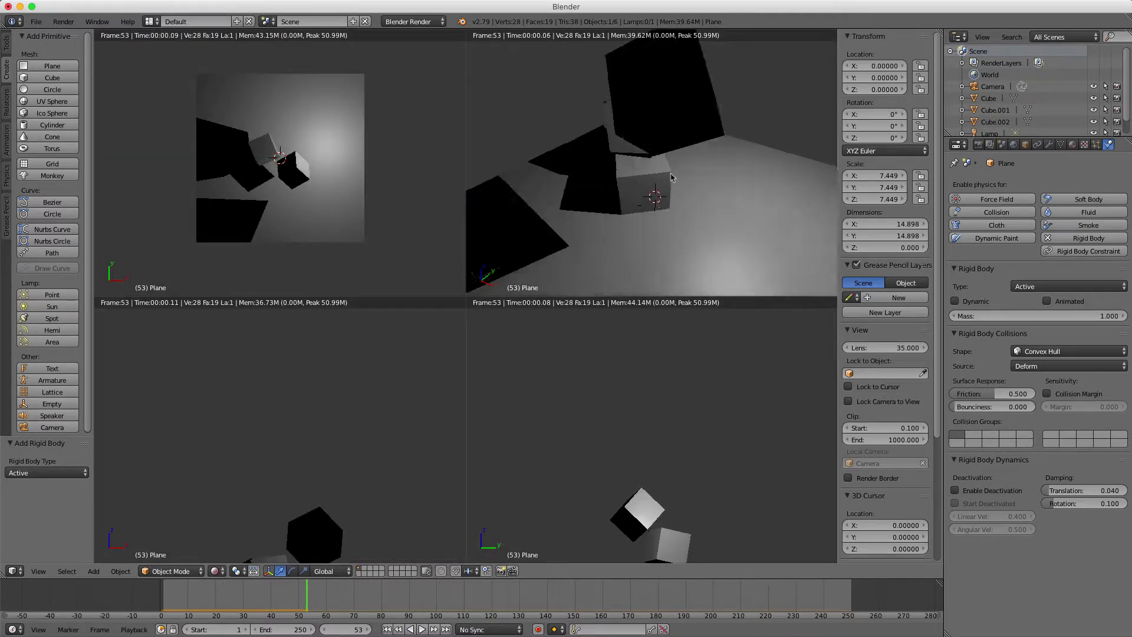
middle_drag(672, 176, 689, 192)
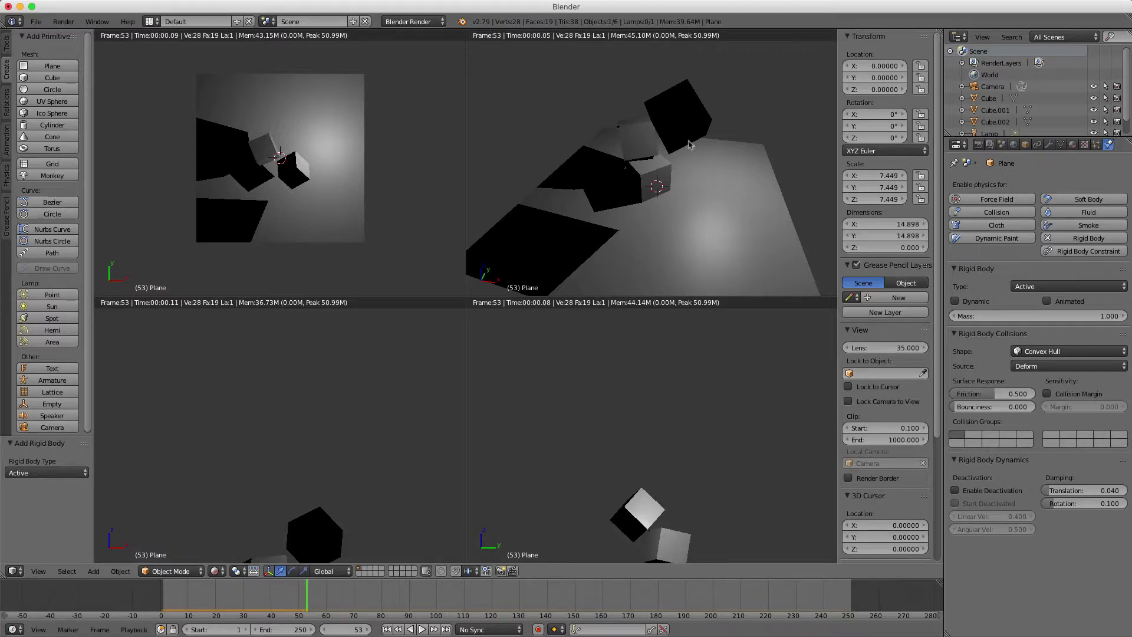
middle_drag(705, 177, 669, 187)
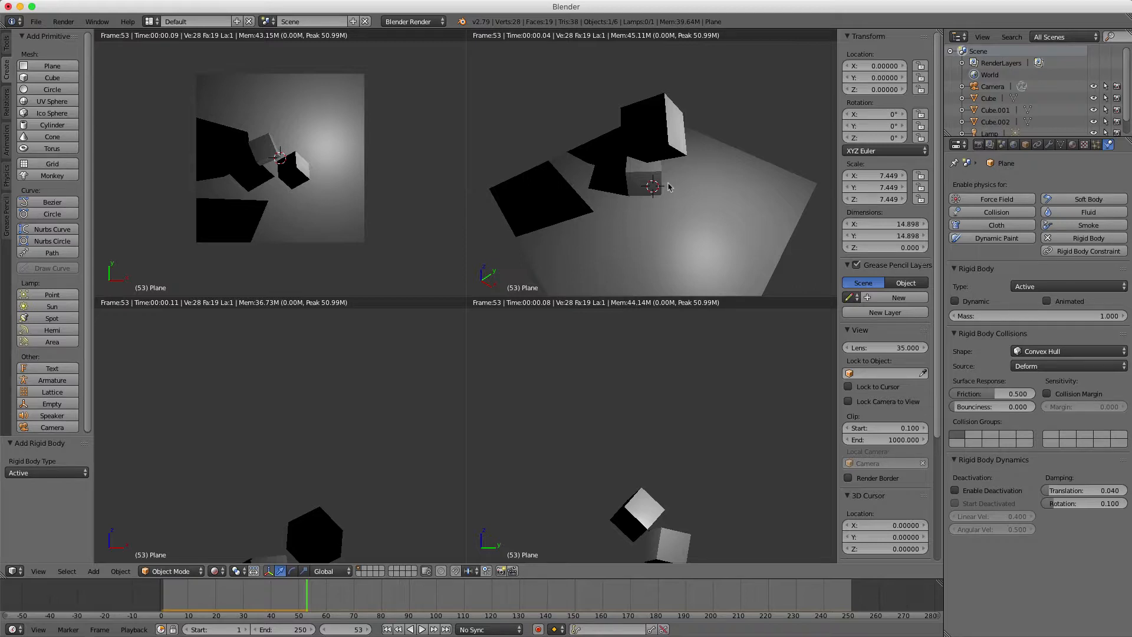
click(979, 145)
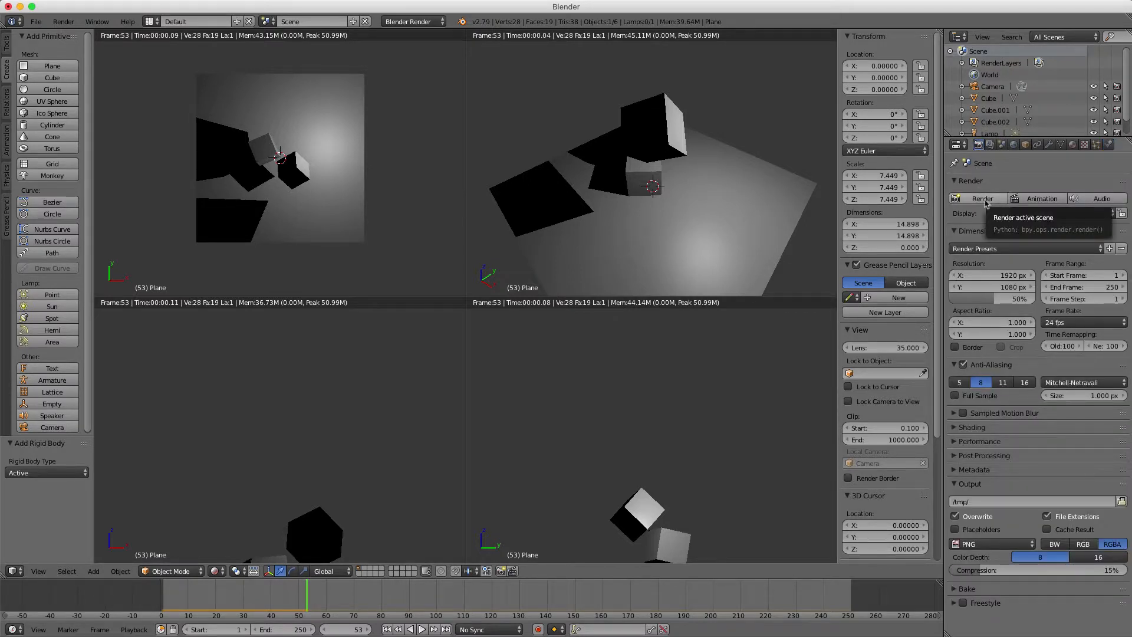
click(1109, 145)
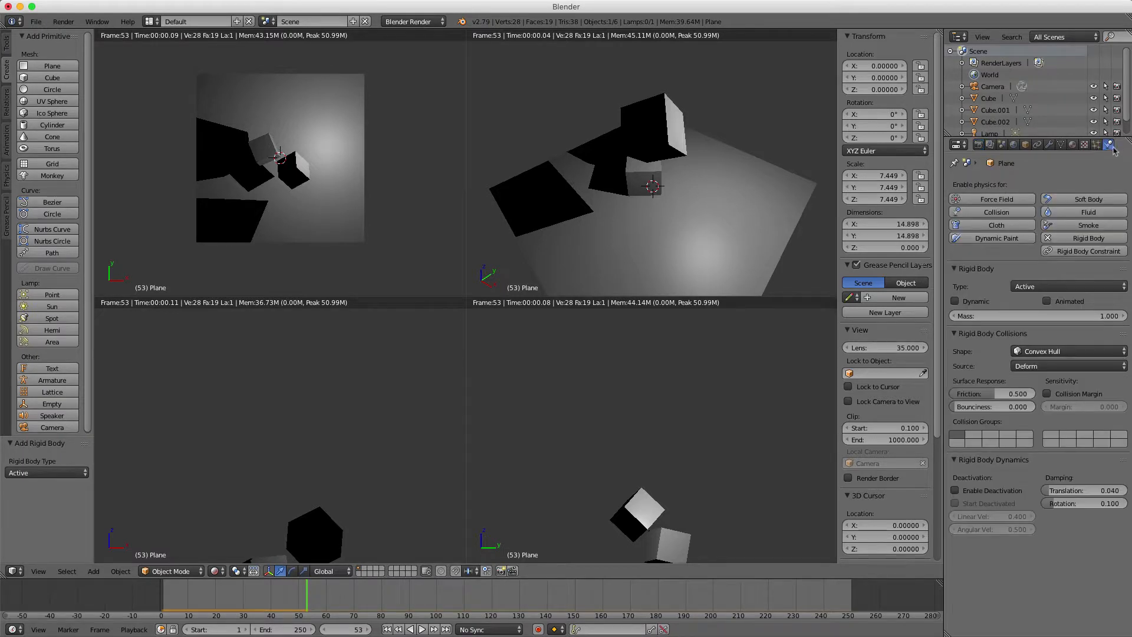
click(980, 145)
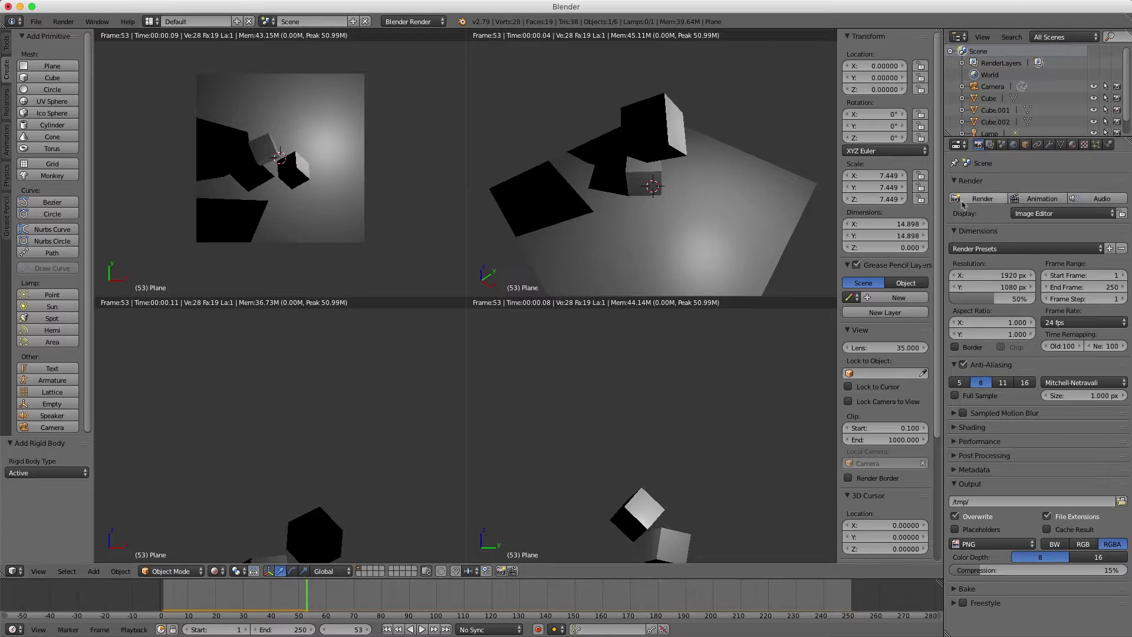
click(982, 199)
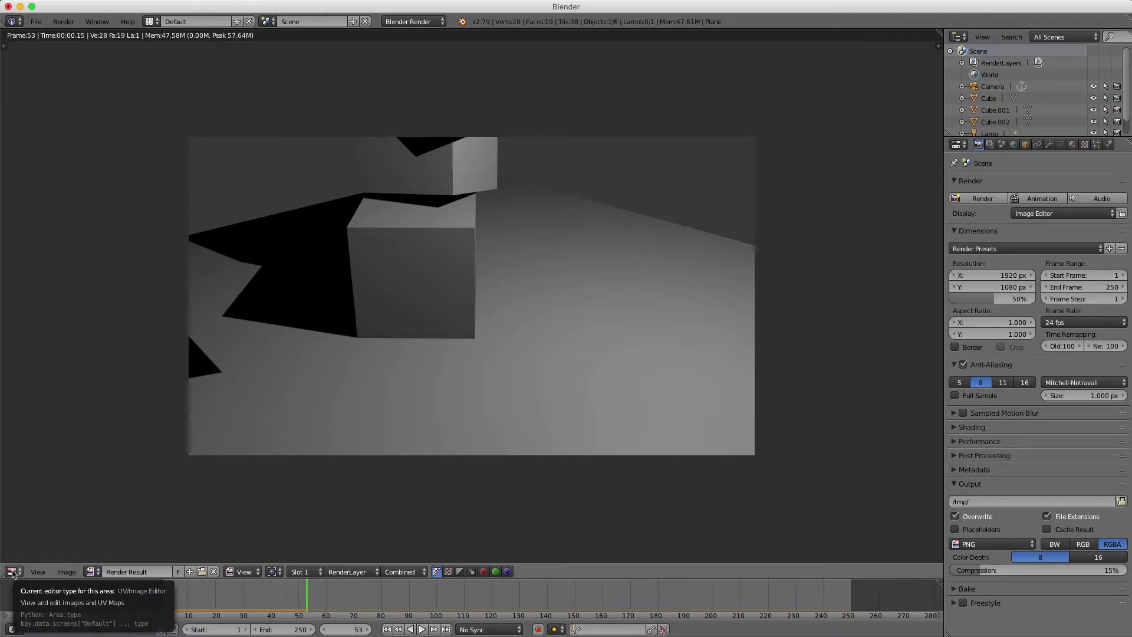
click(964, 37)
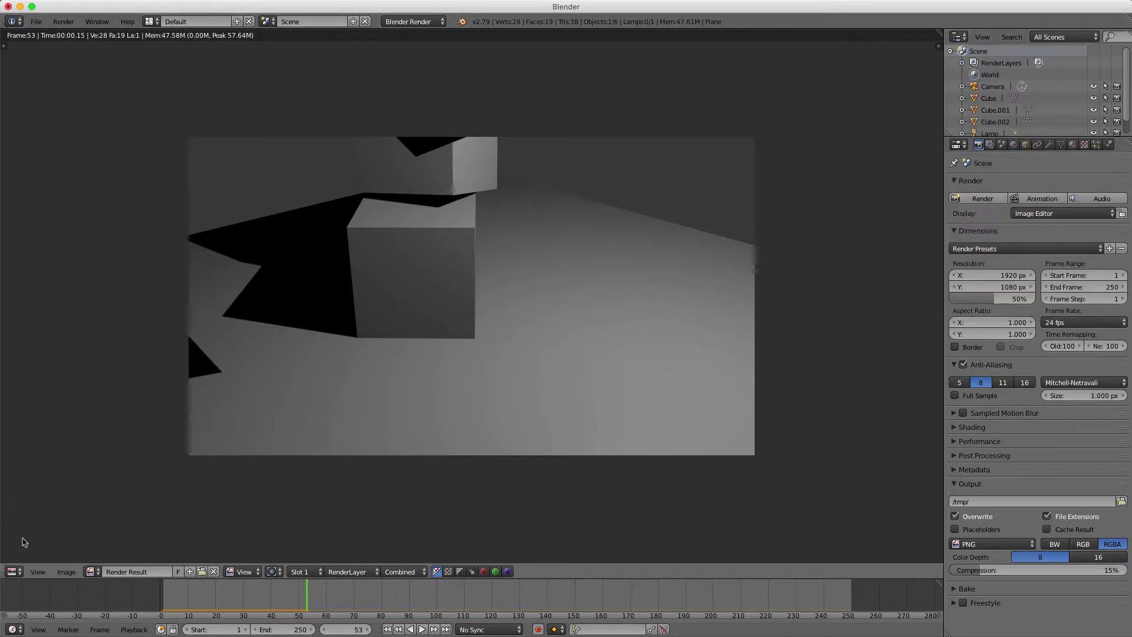
click(20, 571)
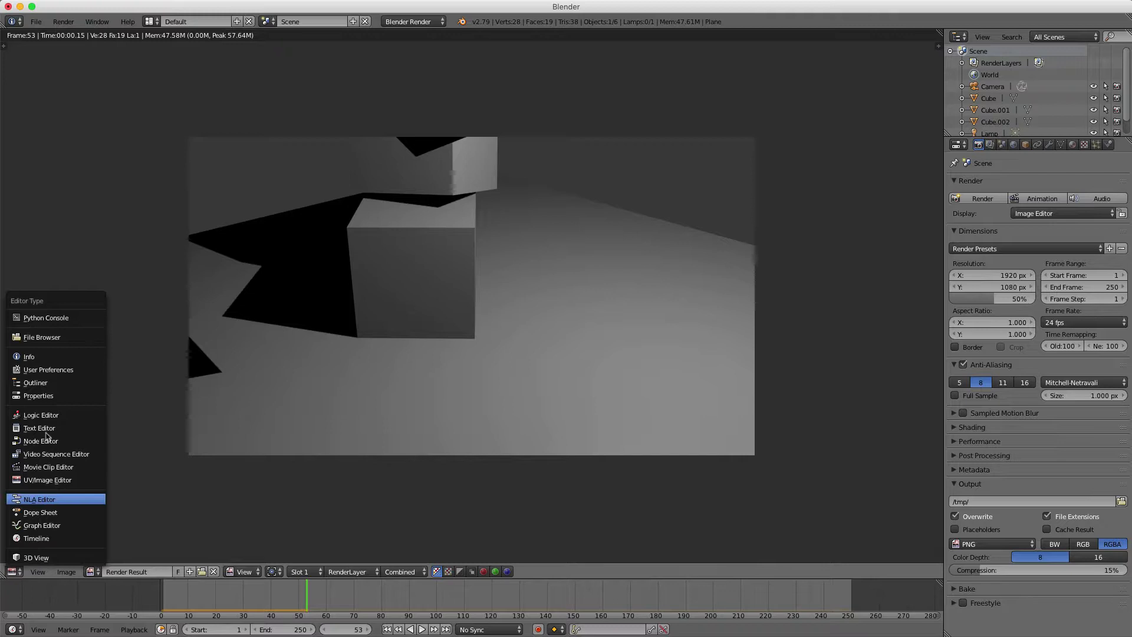
click(43, 558)
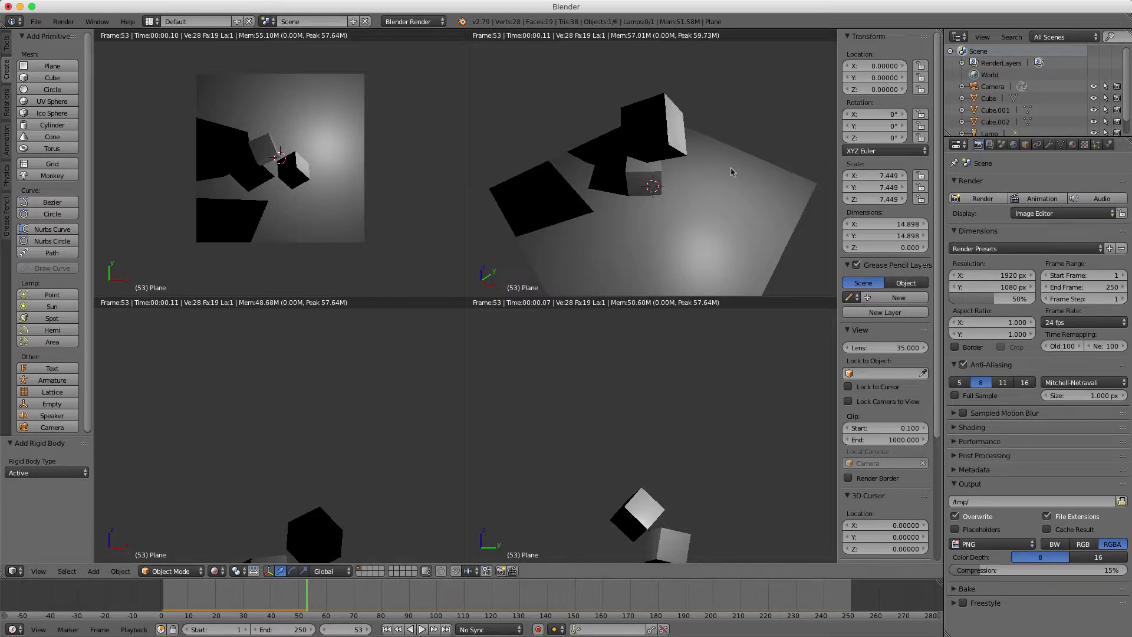
- Render the still image of frame 53 two more times, closing the render result after each one
key(F12)
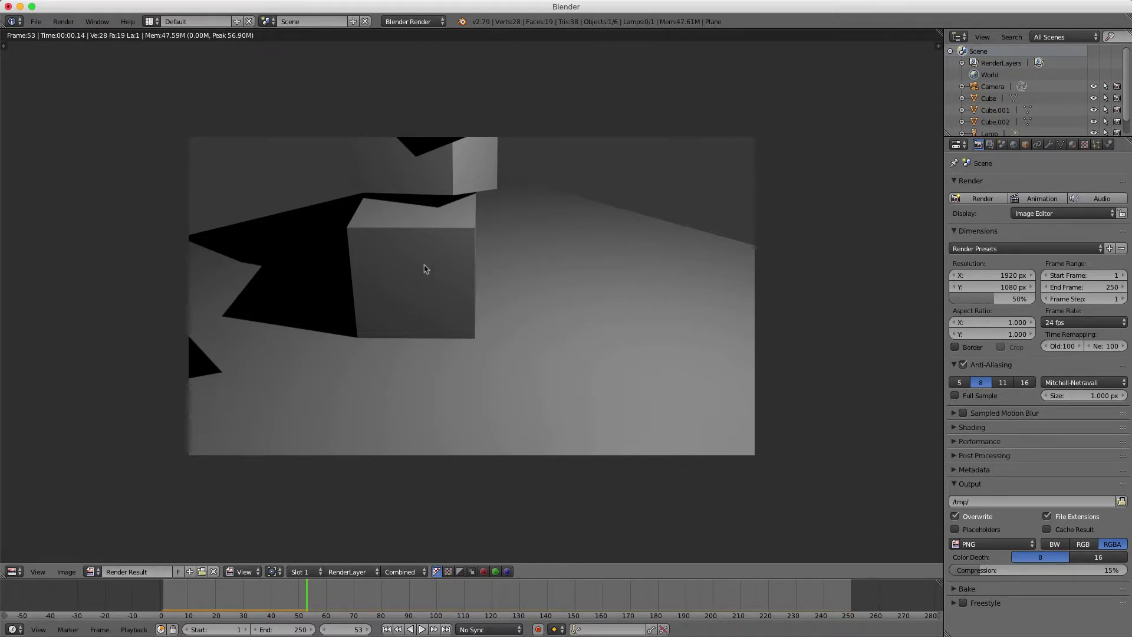
key(Escape)
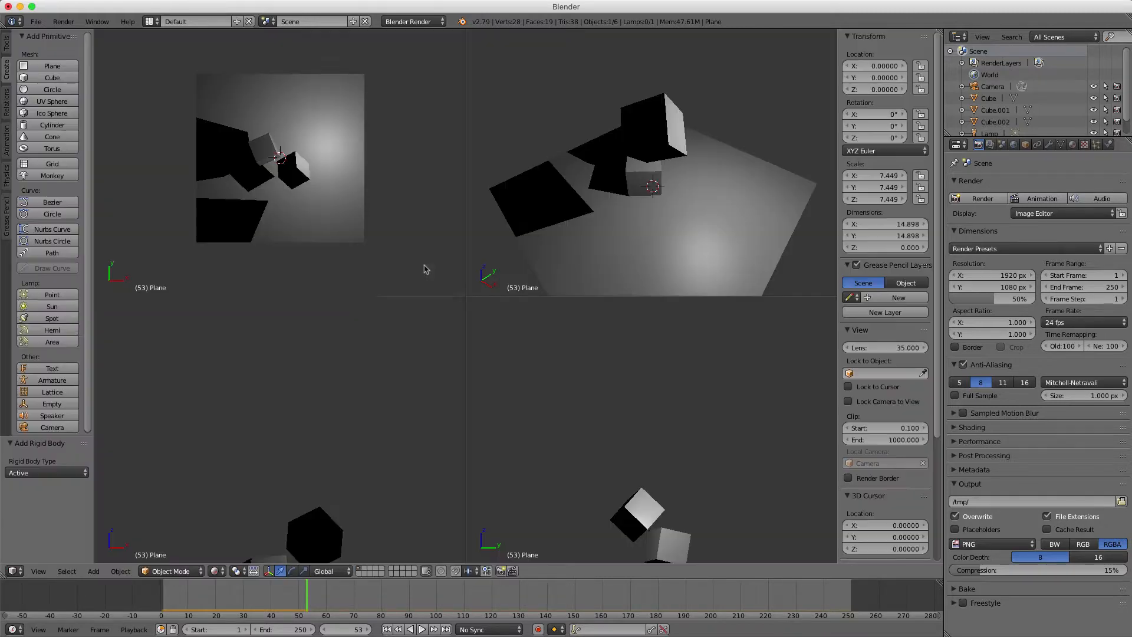
click(963, 201)
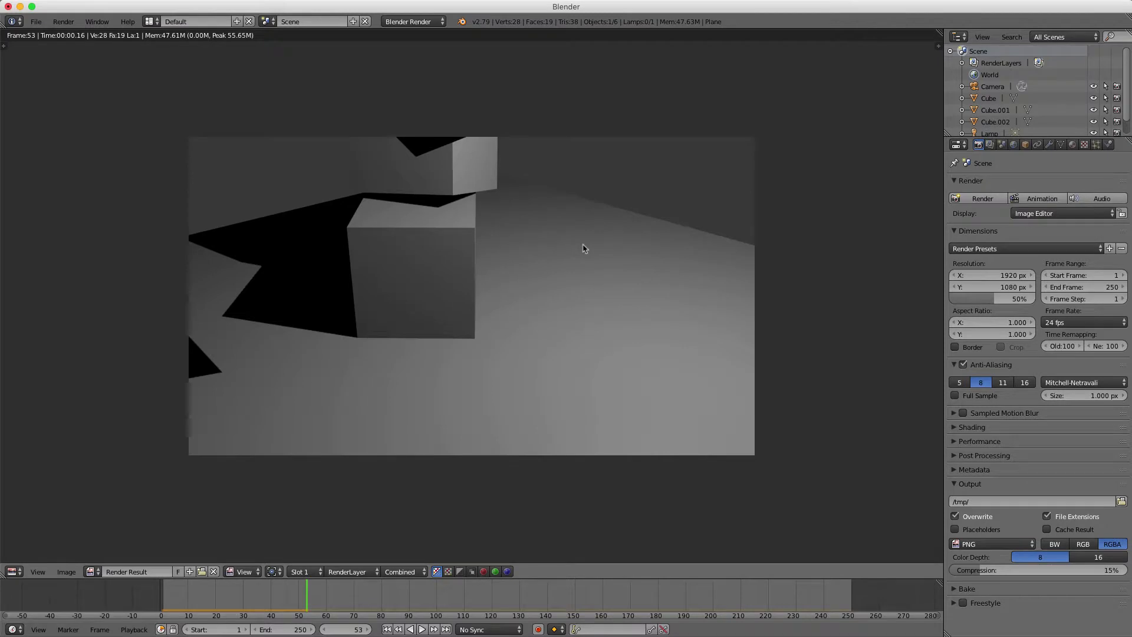
key(Escape)
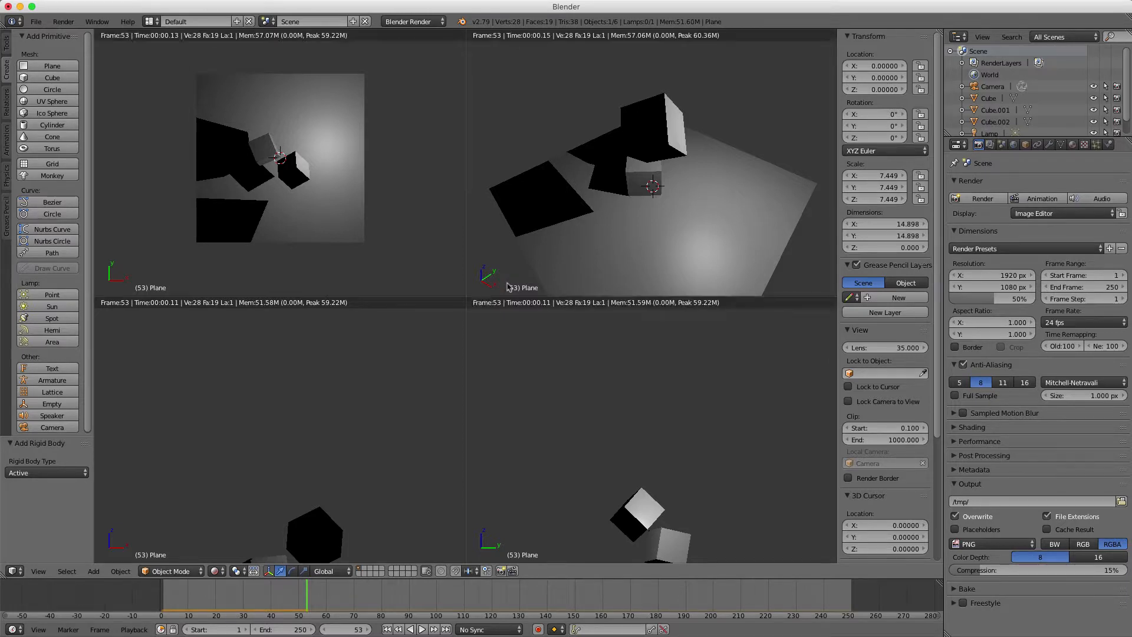
- Switch the main area to the Python Console, to the Graph Editor and back to the 3D View
key(shift+F4)
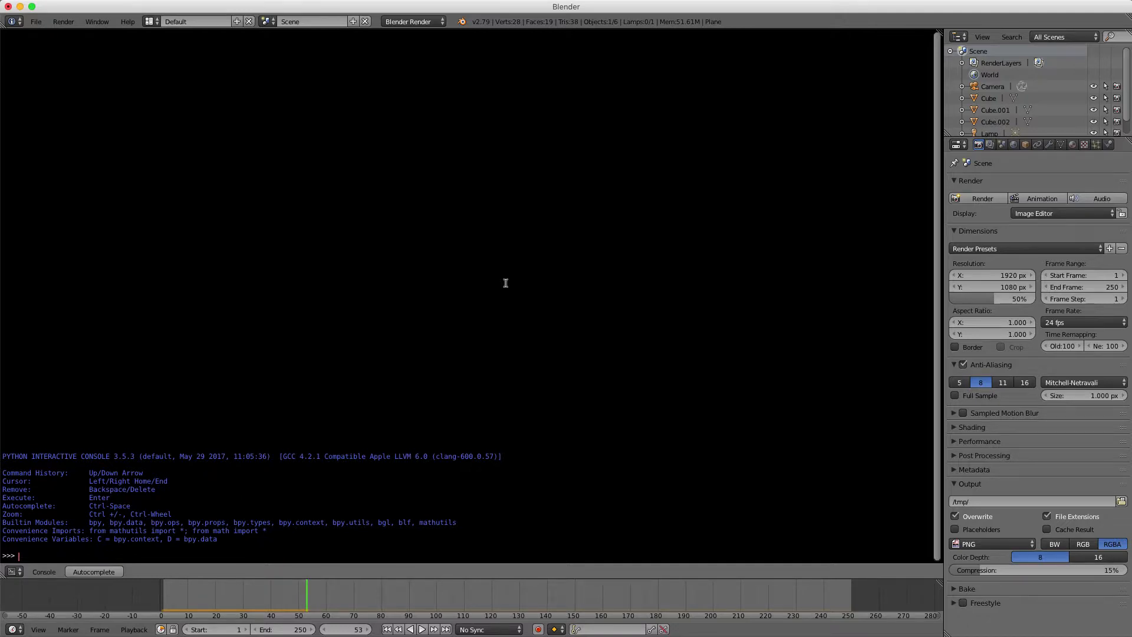
key(shift+F6)
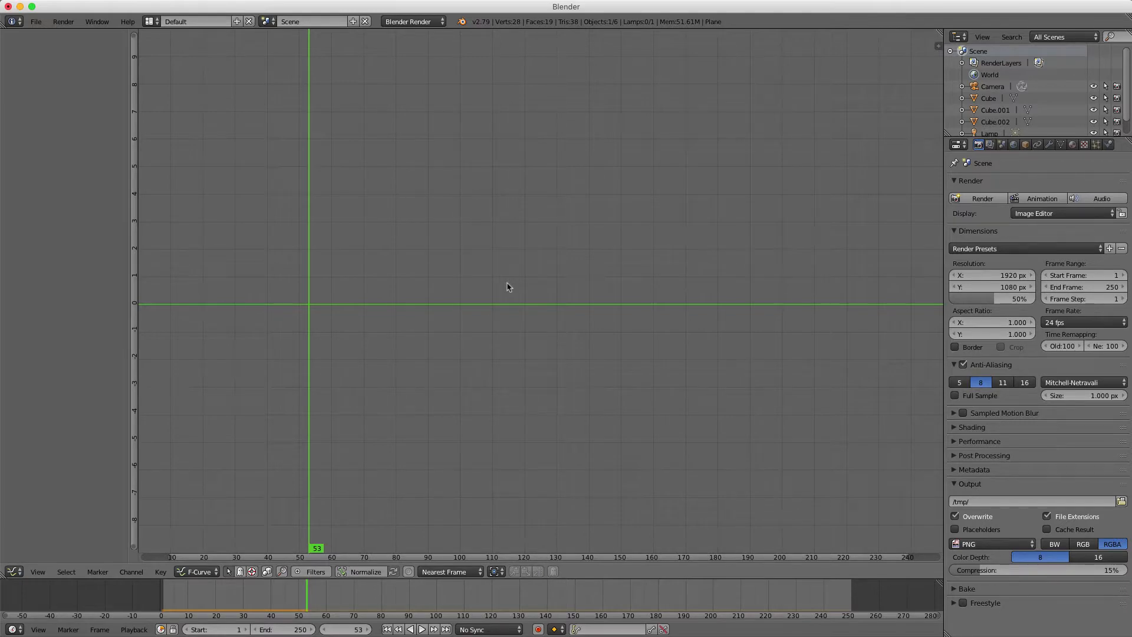
key(shift+F5)
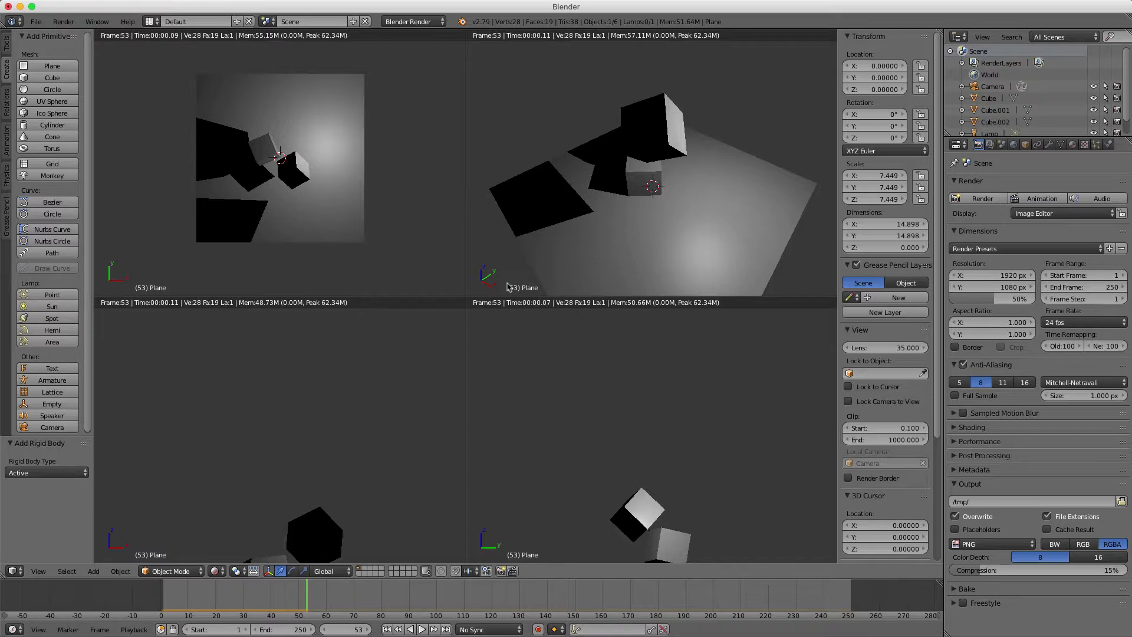
- Set the viewport shading to Wireframe, render the still image of frame 53 again and close the result
middle_drag(715, 210, 627, 212)
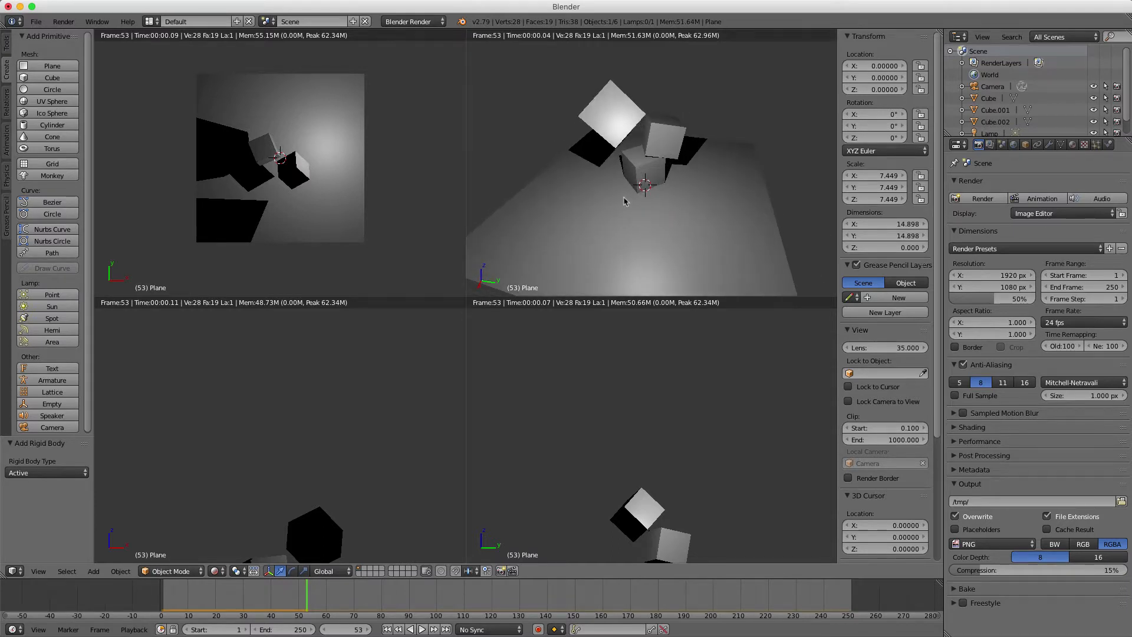
key(z)
middle_drag(632, 187, 660, 203)
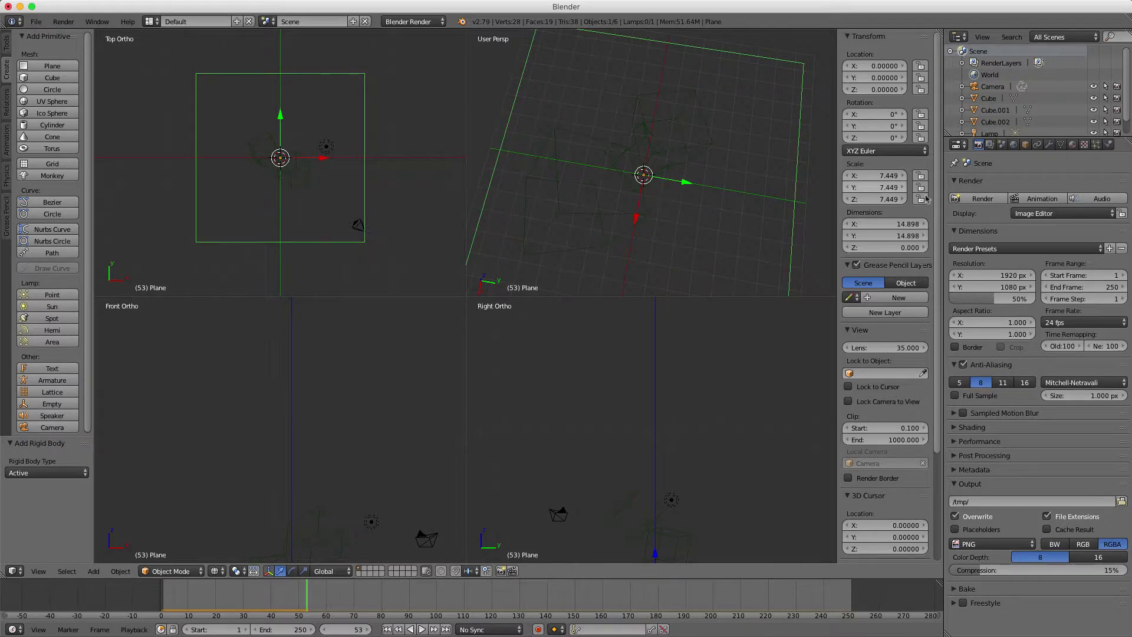
click(979, 200)
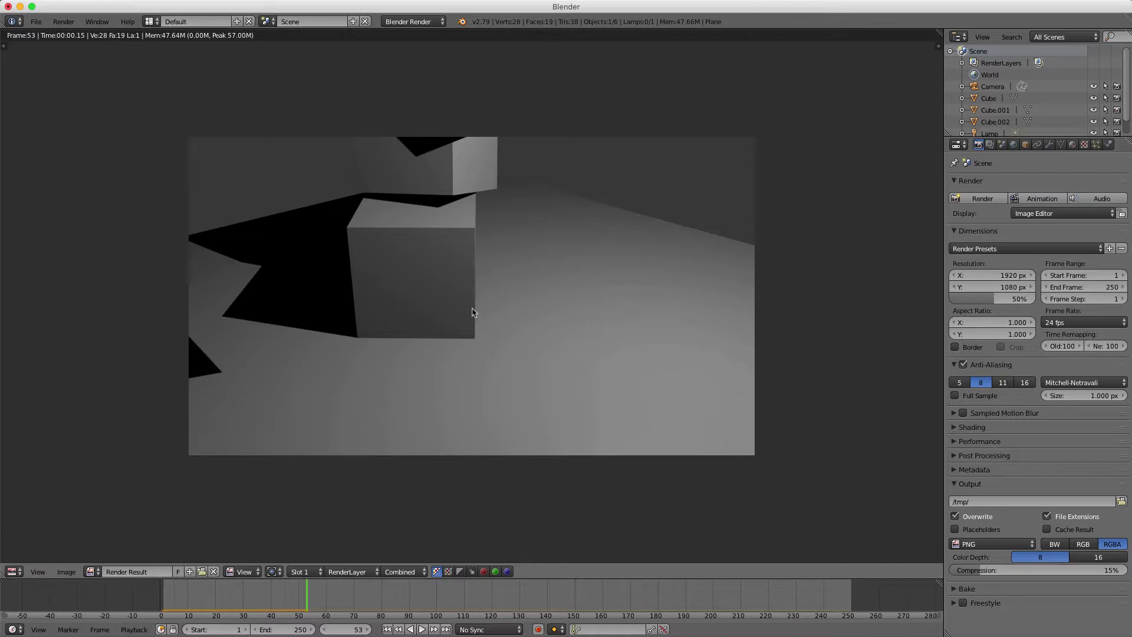
key(Escape)
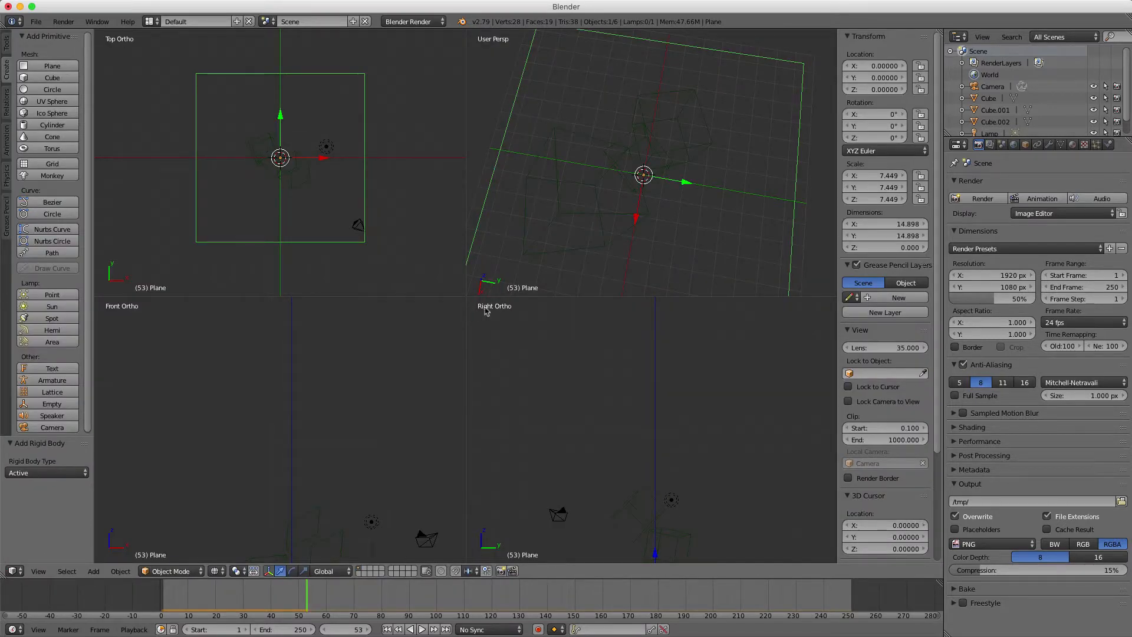
- Select the camera and toggle the perspective viewport between user and camera perspective, ending in the camera view
scroll(678, 191, down, 3)
middle_drag(674, 202, 584, 177)
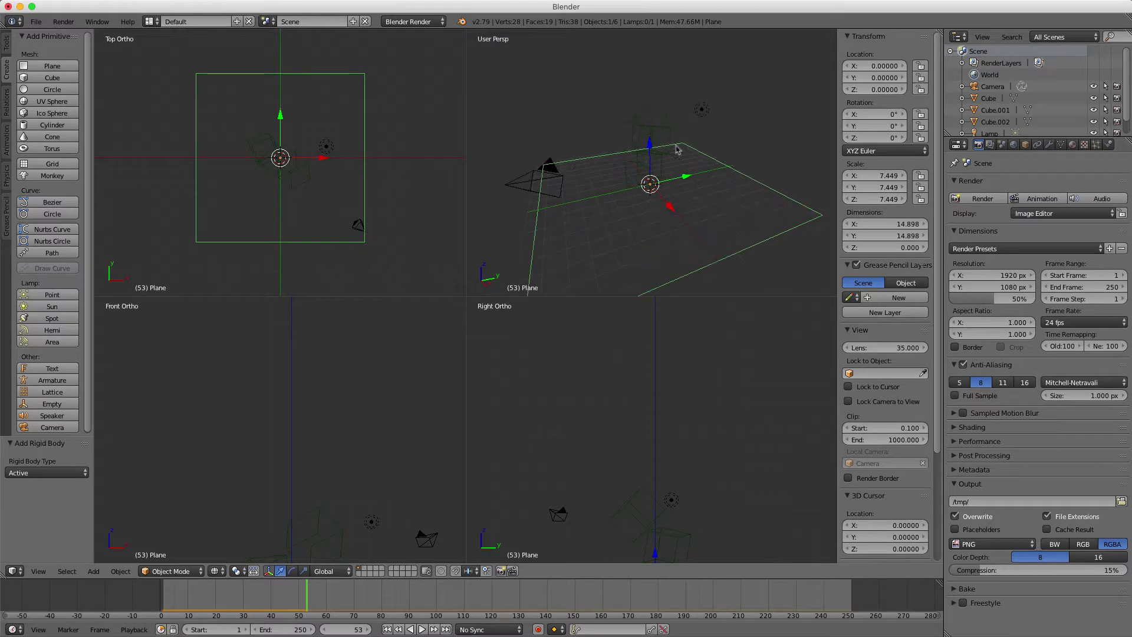
right_click(559, 176)
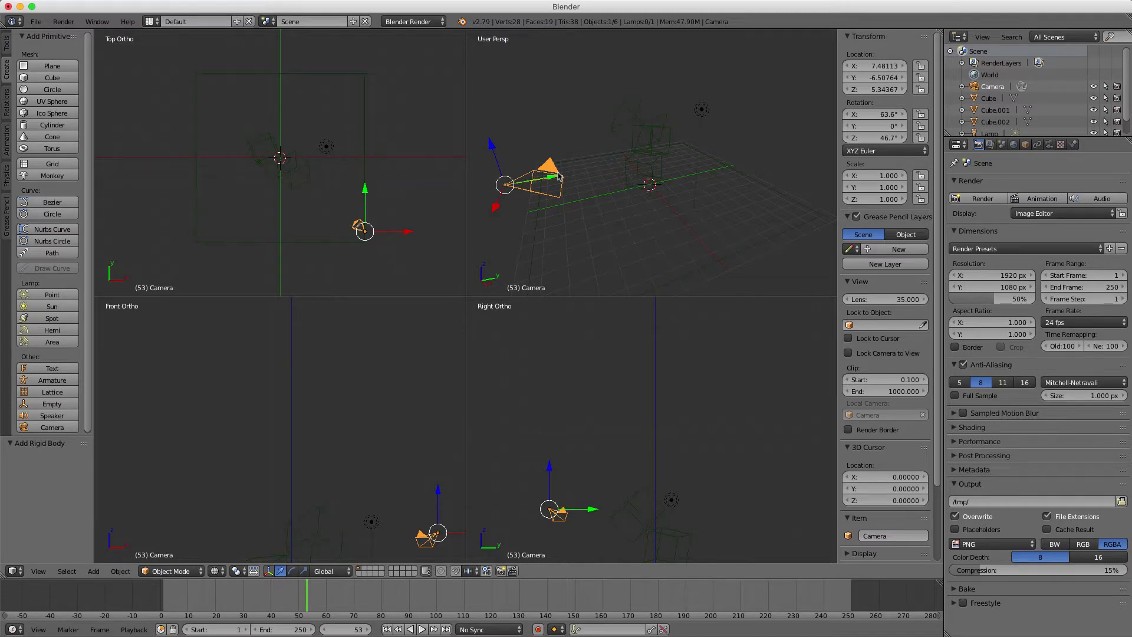
key(KP_0)
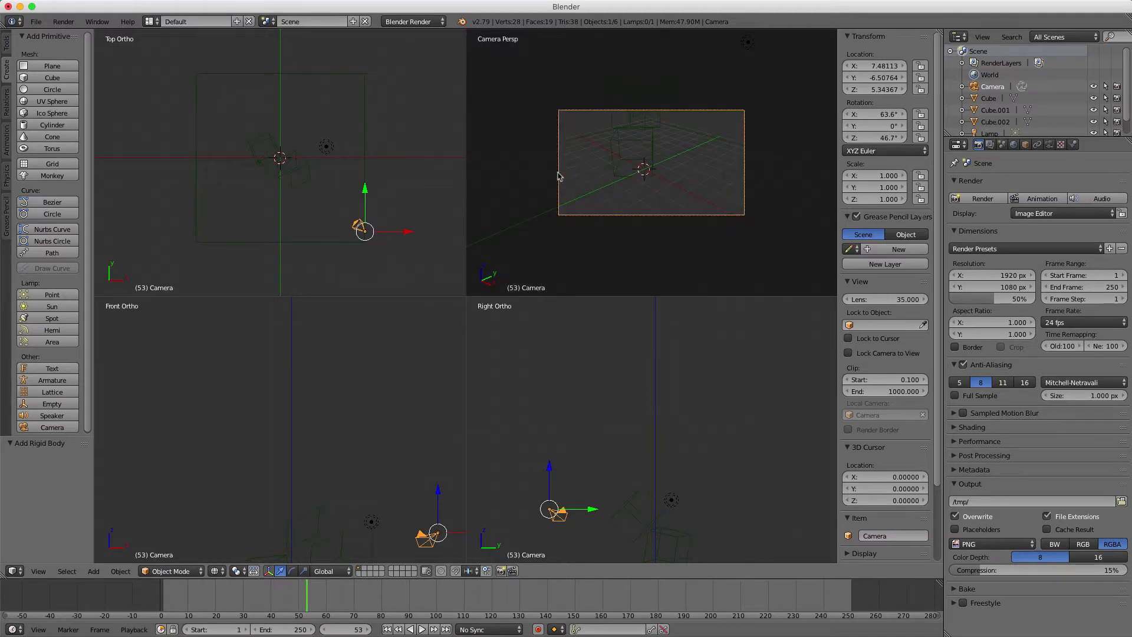
key(KP_0)
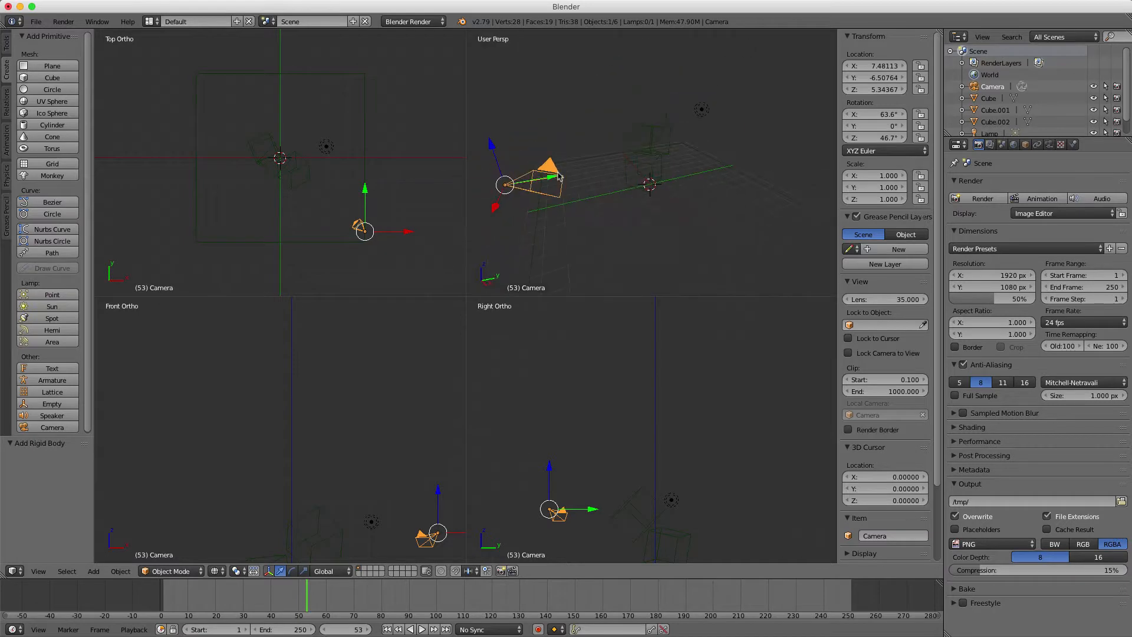
key(KP_0)
key(KP_0)
key(KP_0)
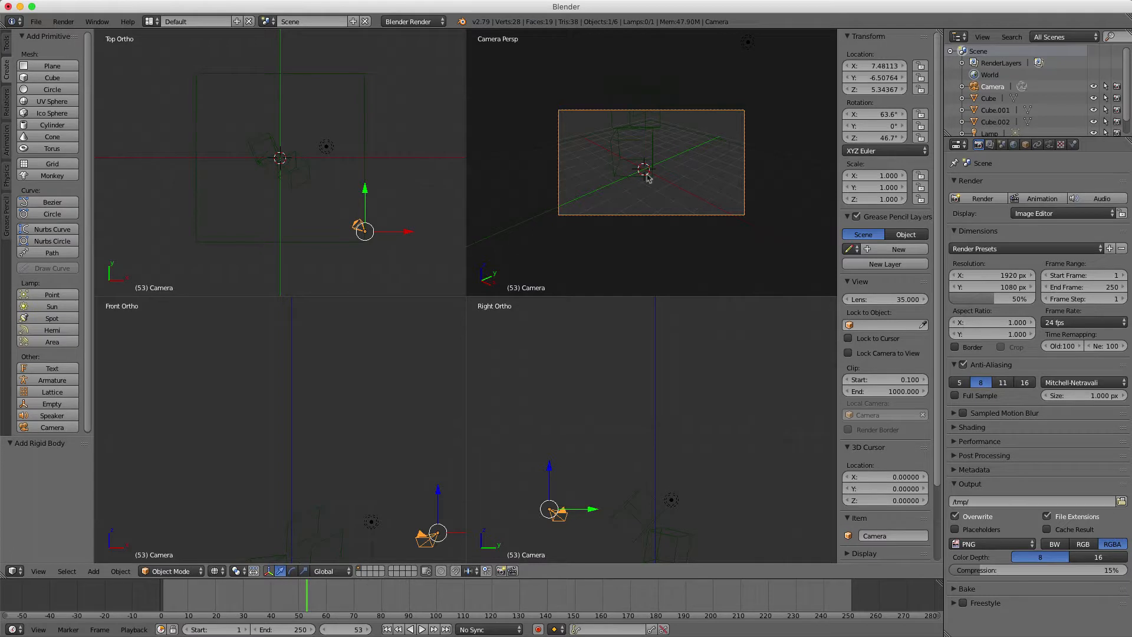
- Orbit out of the camera view twice, returning to it each time
middle_drag(639, 164, 833, 154)
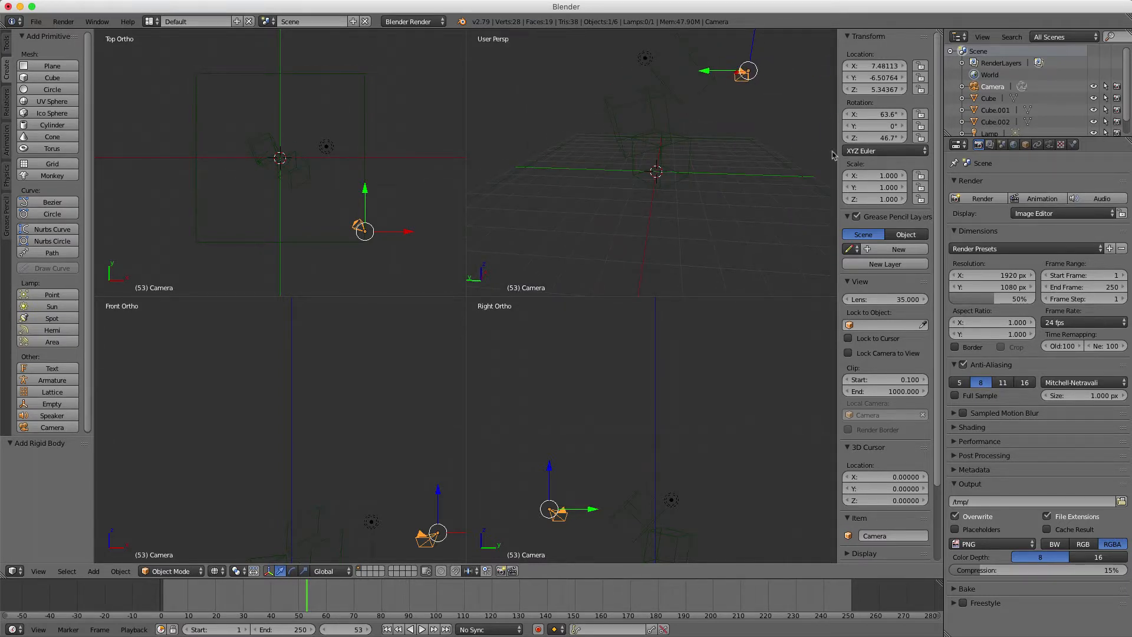
key(KP_0)
middle_drag(648, 157, 812, 139)
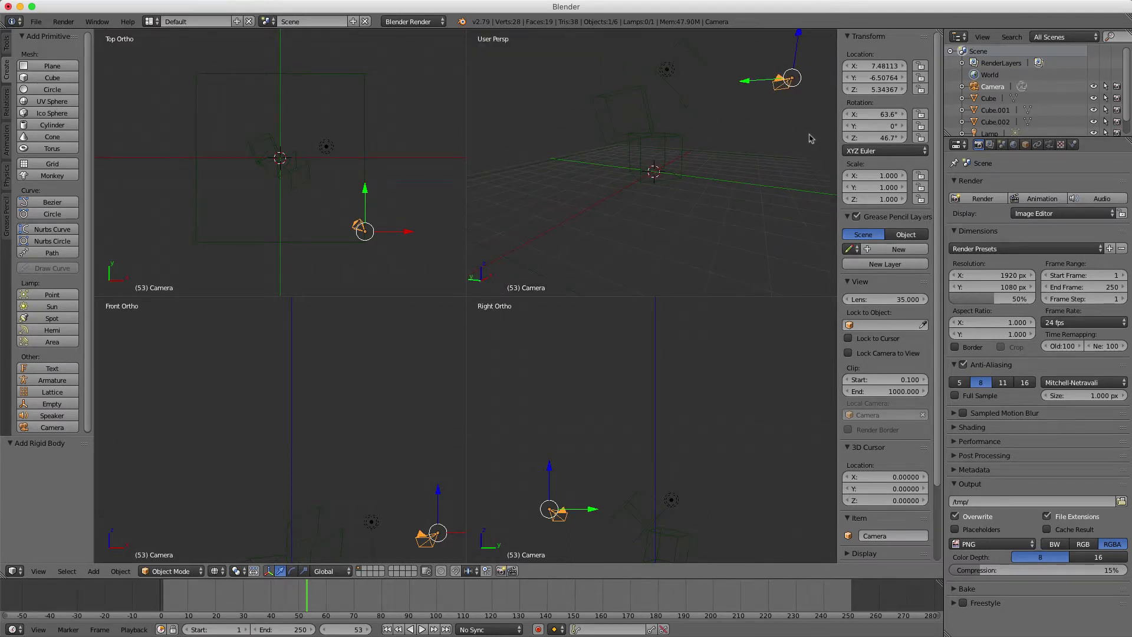
key(KP_0)
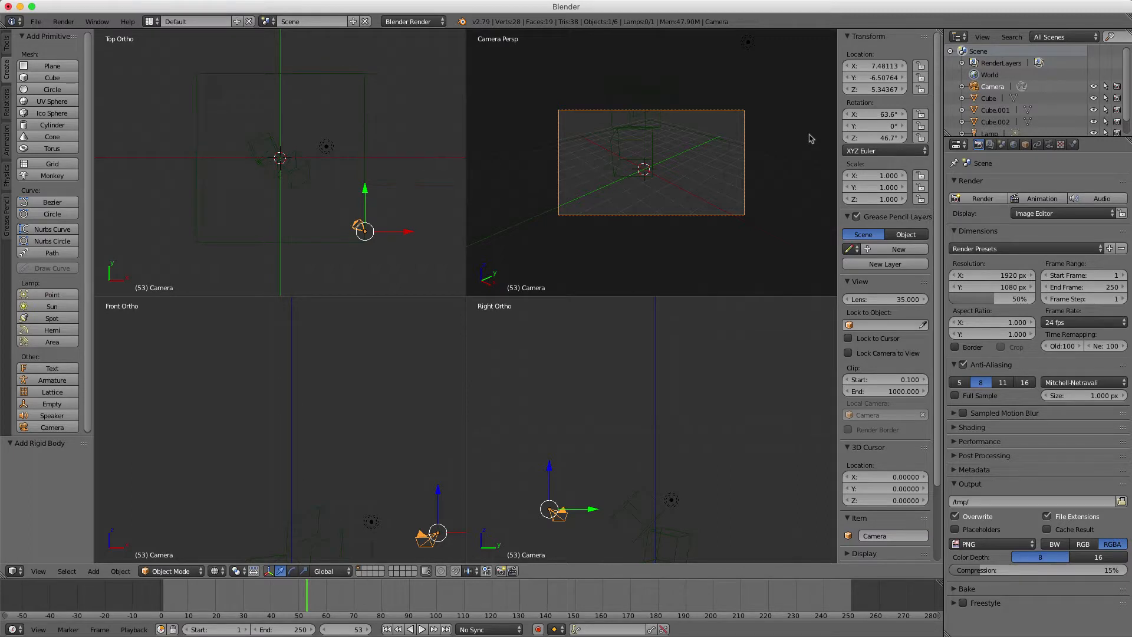
- Fly the camera to a frontal framing of the cubes, at about X 0.32, Y -15.30, Z 6.99
key(shift+f)
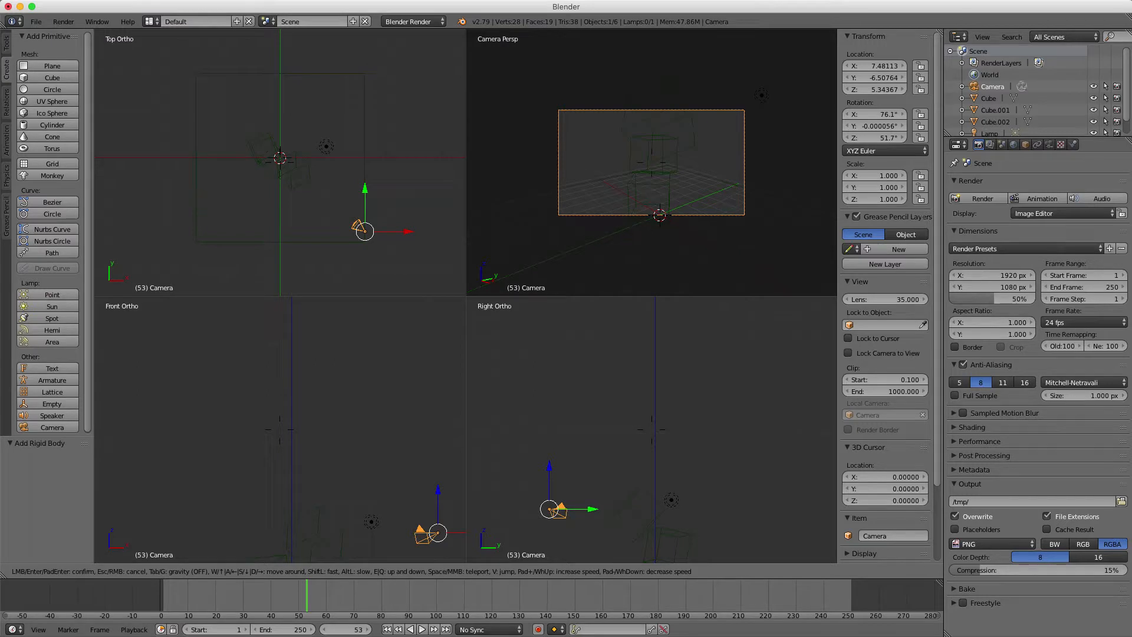
key(w)
key(a)
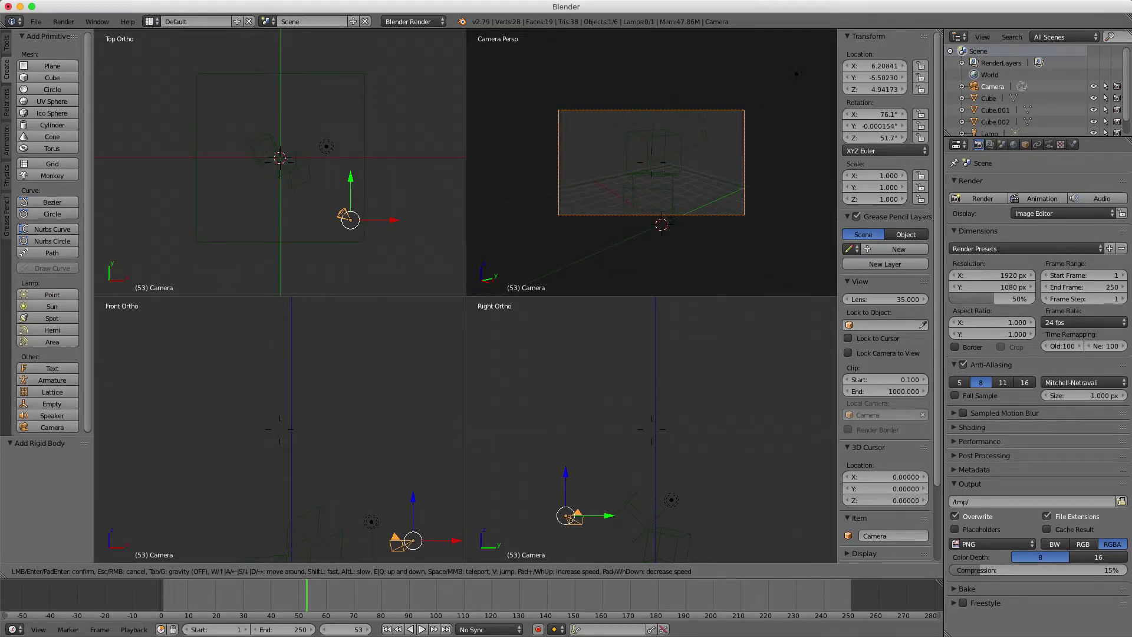
key(s)
key(d)
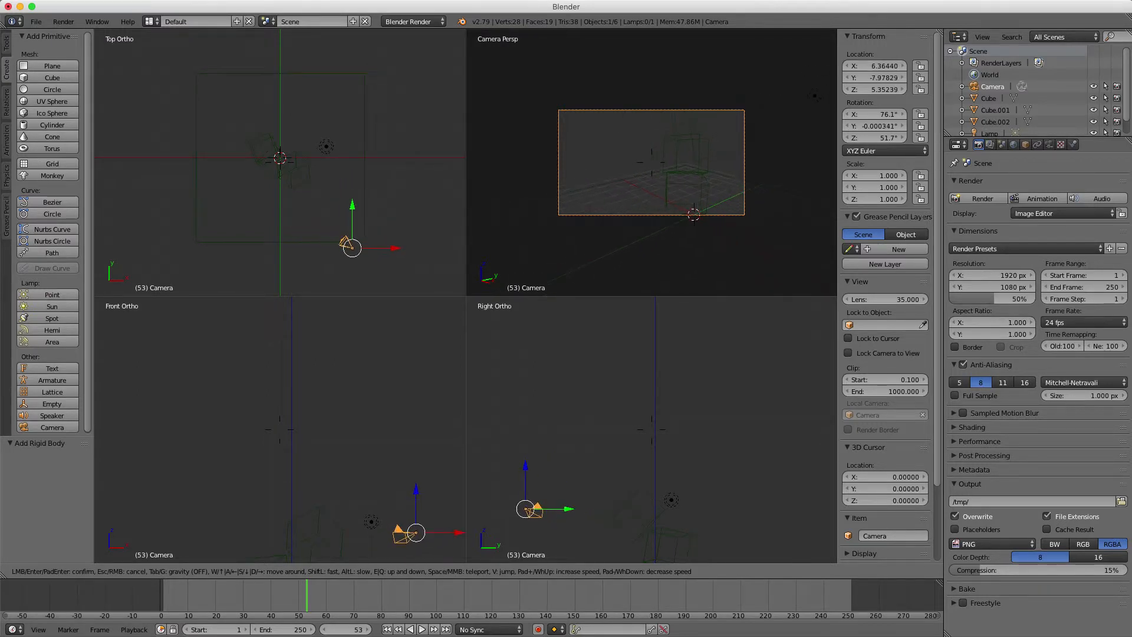
key(w)
key(s)
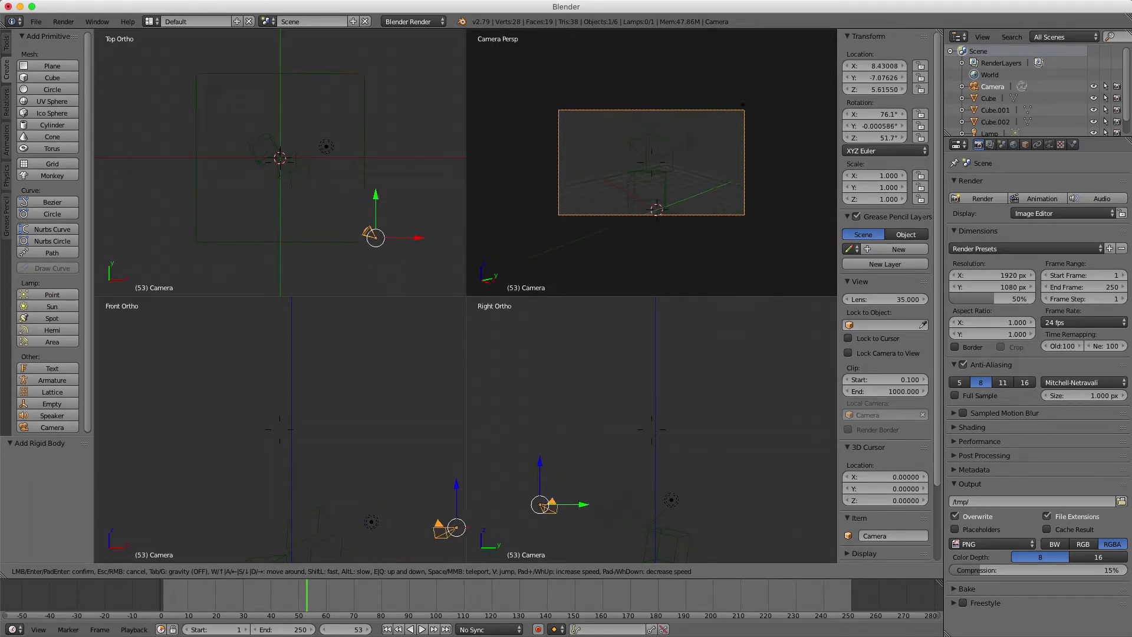
key(s)
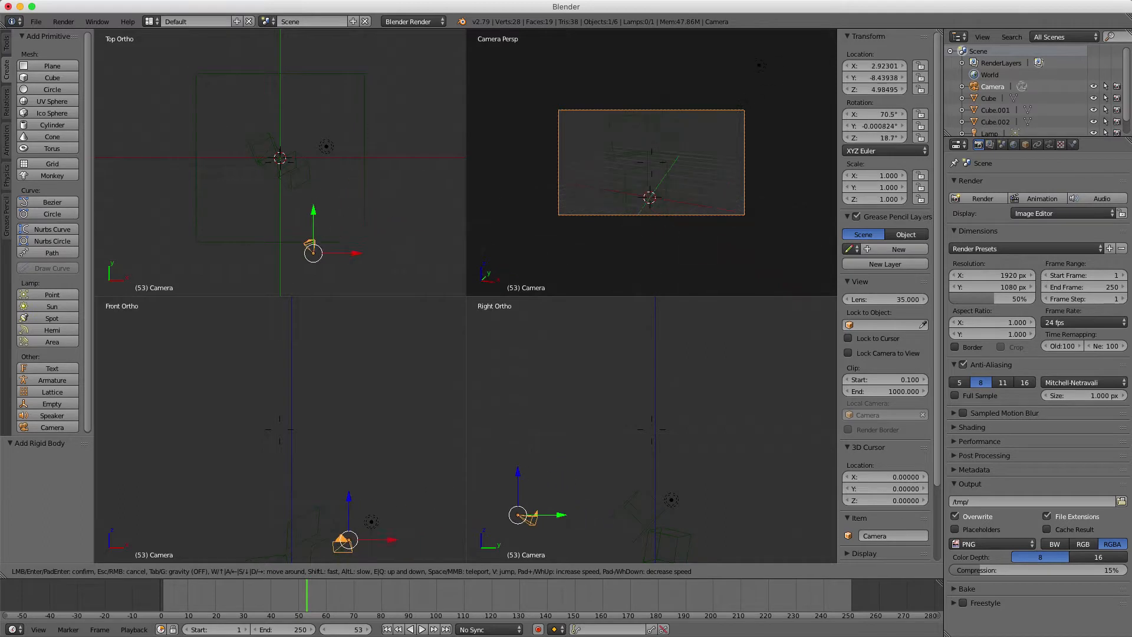
key(w)
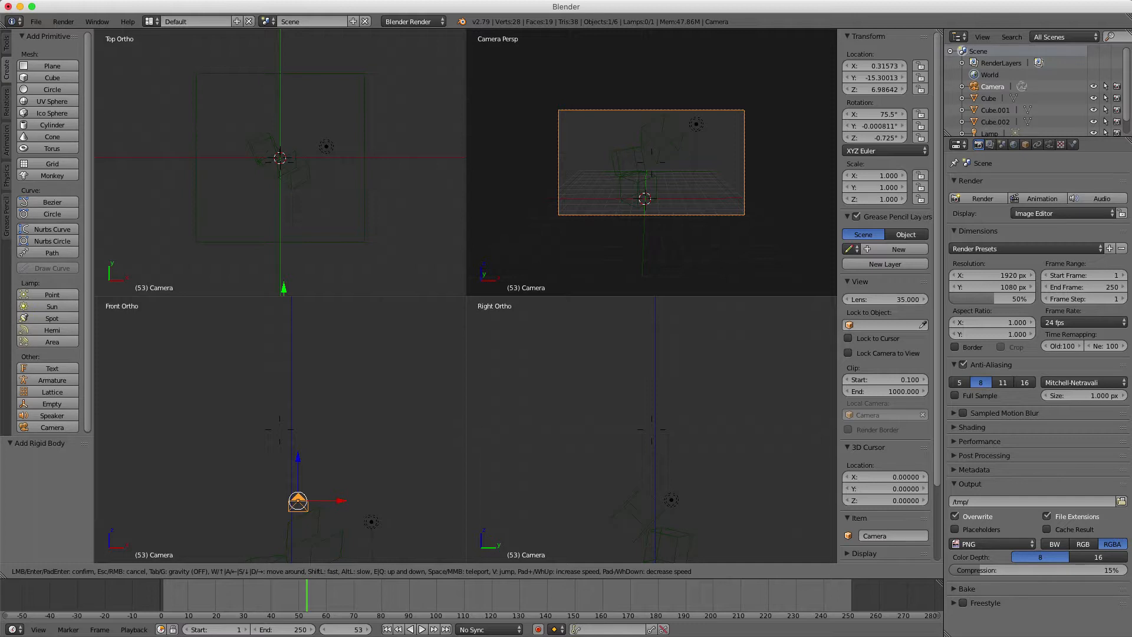
click(654, 167)
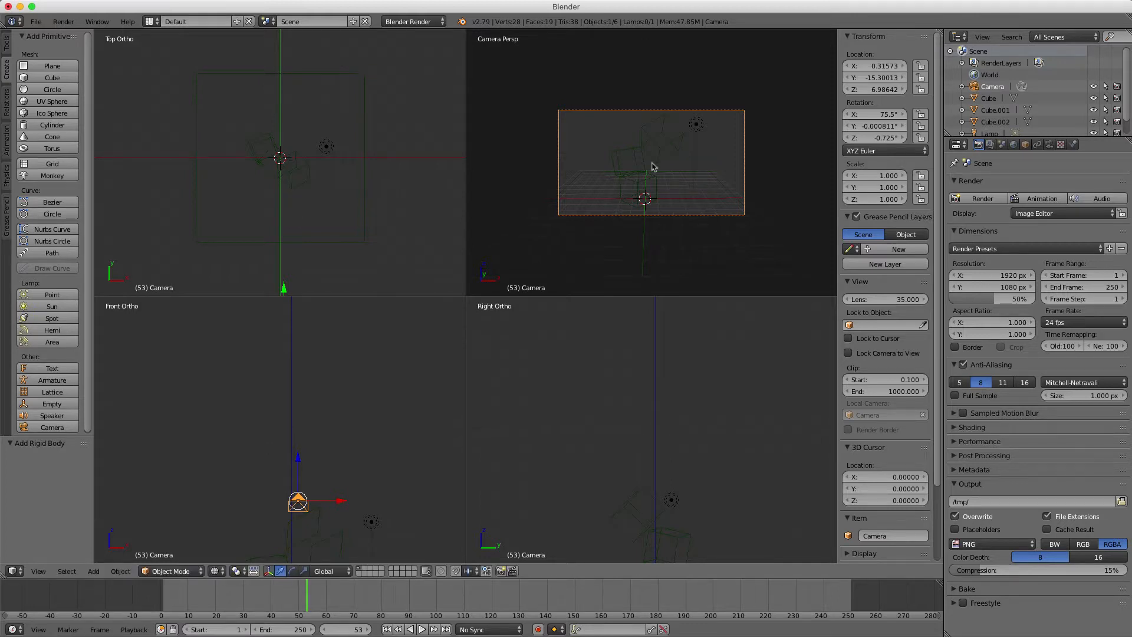
- Render the still image of frame 53 from the camera view and again after orbiting out of it, closing each result
key(F12)
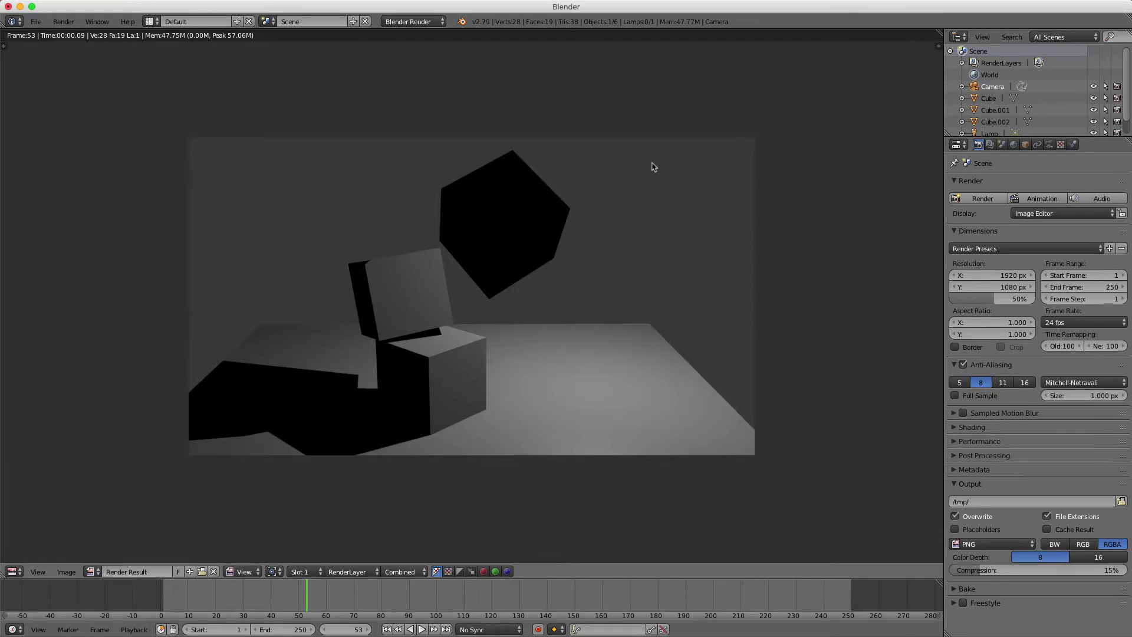
key(Escape)
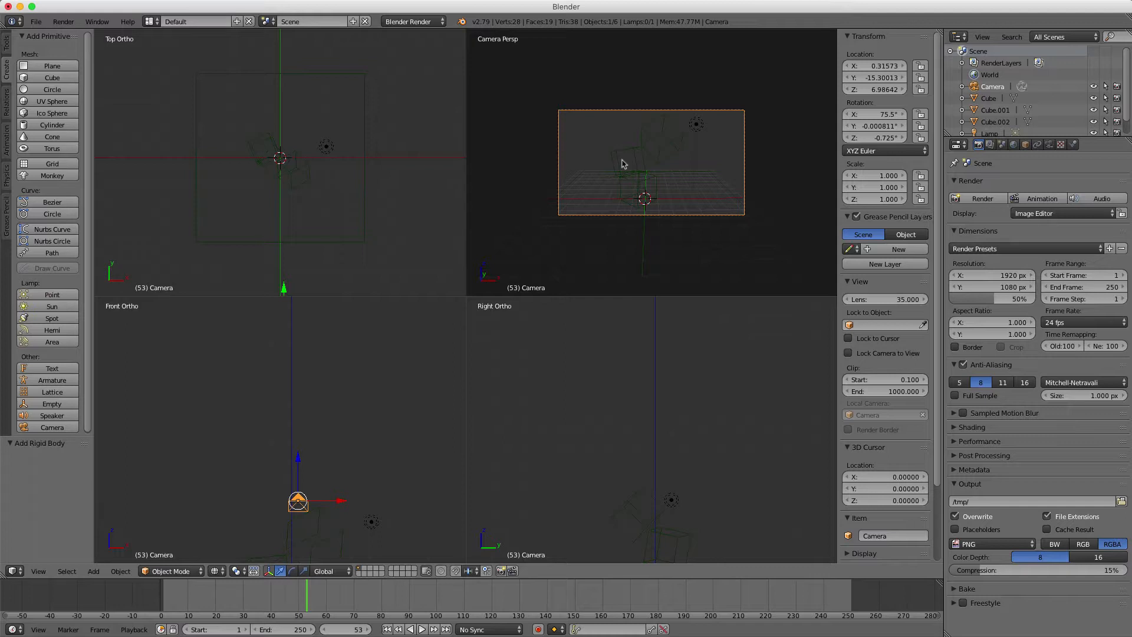
mouse_move(649, 187)
middle_down()
mouse_move(713, 214)
mouse_move(720, 199)
mouse_move(698, 210)
mouse_move(648, 190)
middle_up()
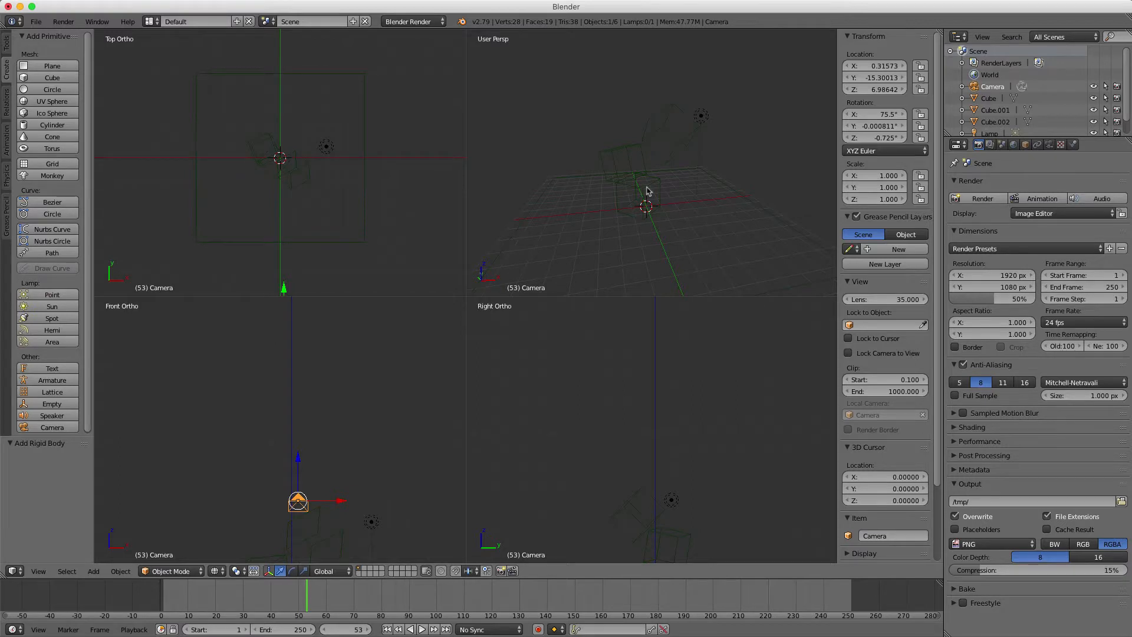
key(F12)
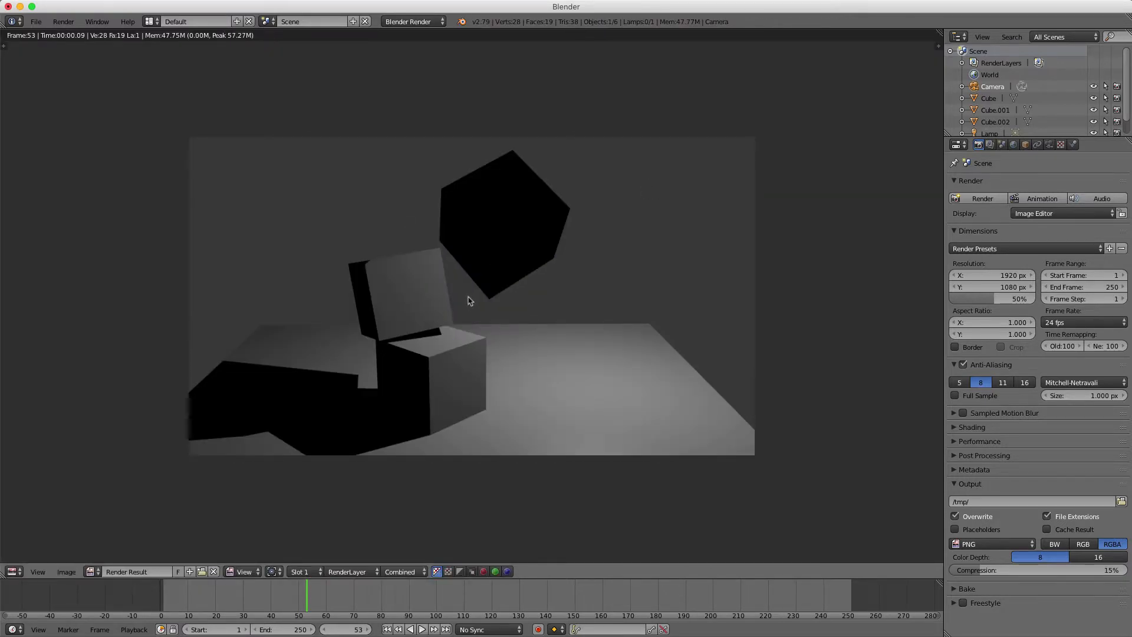
key(Escape)
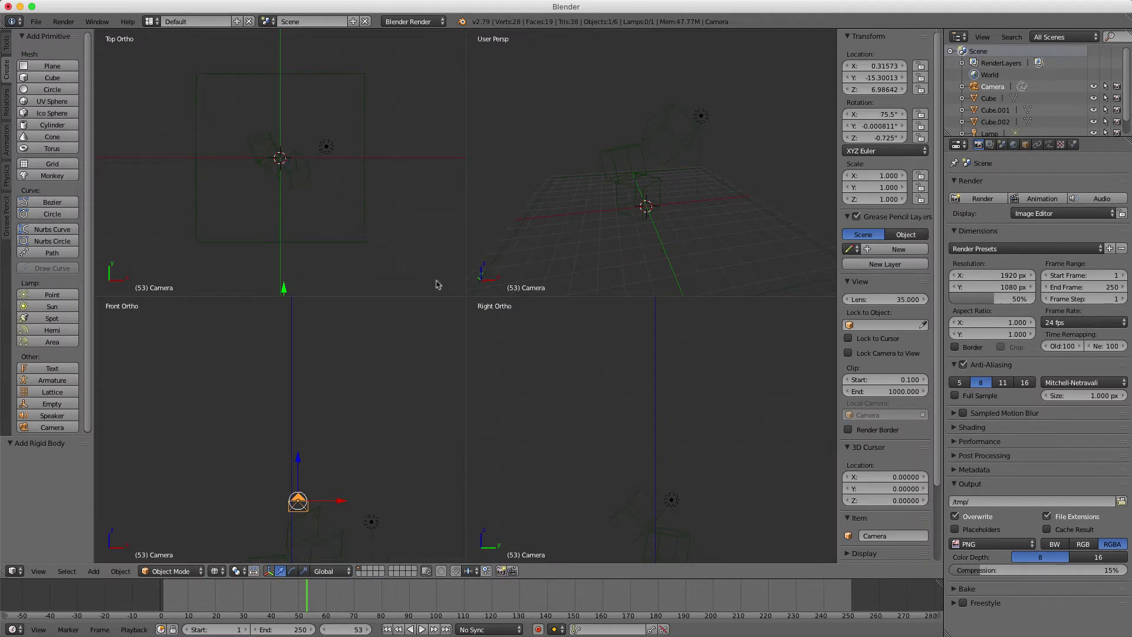
- Set the viewport shading to Rendered and switch the render engine to Cycles Render
click(215, 571)
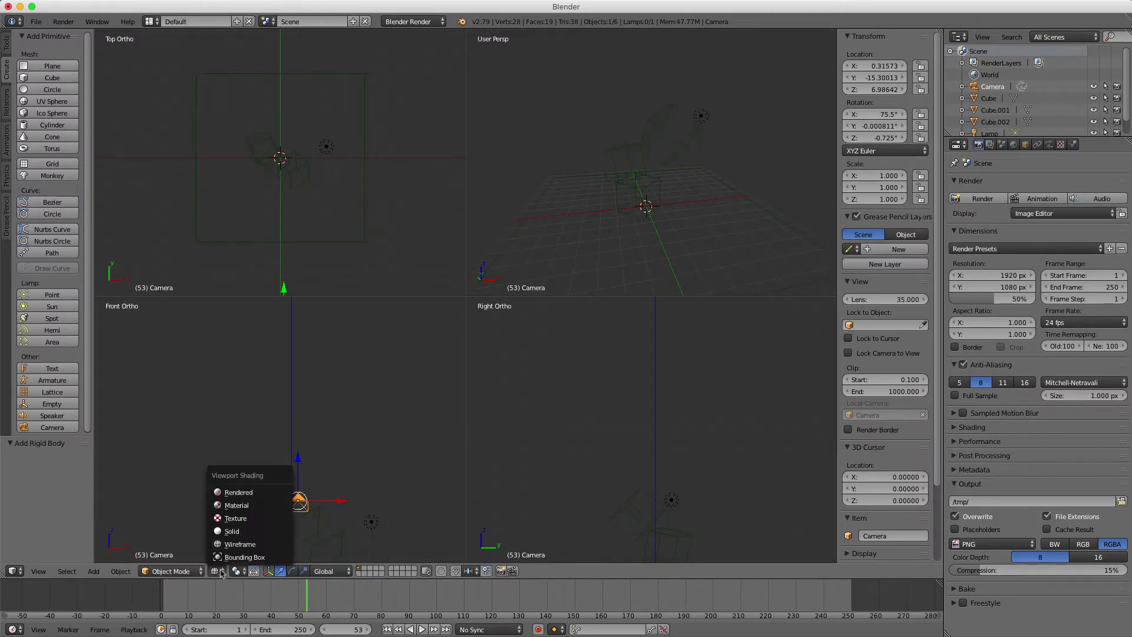
click(246, 505)
middle_drag(479, 283, 634, 220)
scroll(623, 204, up, 2)
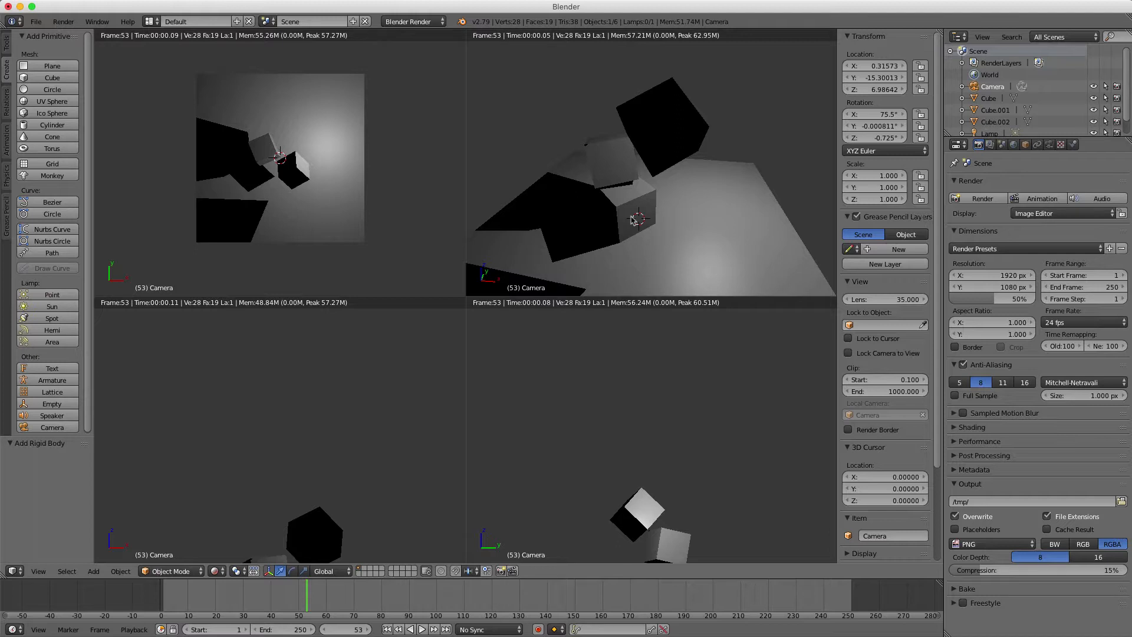
click(433, 23)
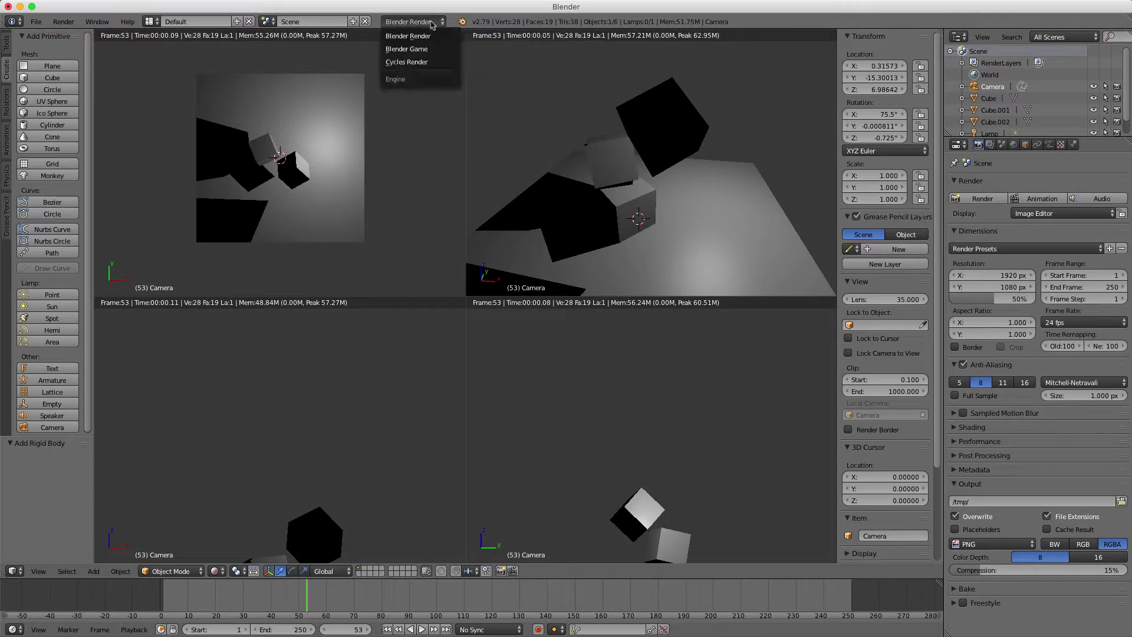
click(407, 62)
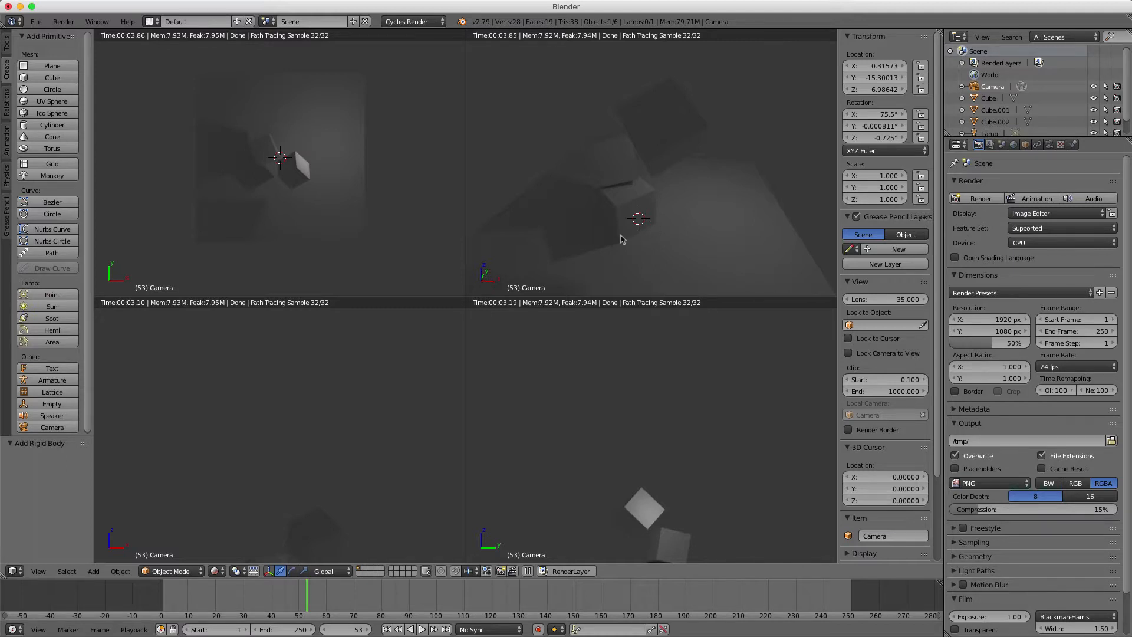
- Select the lamp above the cubes in Wireframe shading and set the viewport shading back to Rendered
key(z)
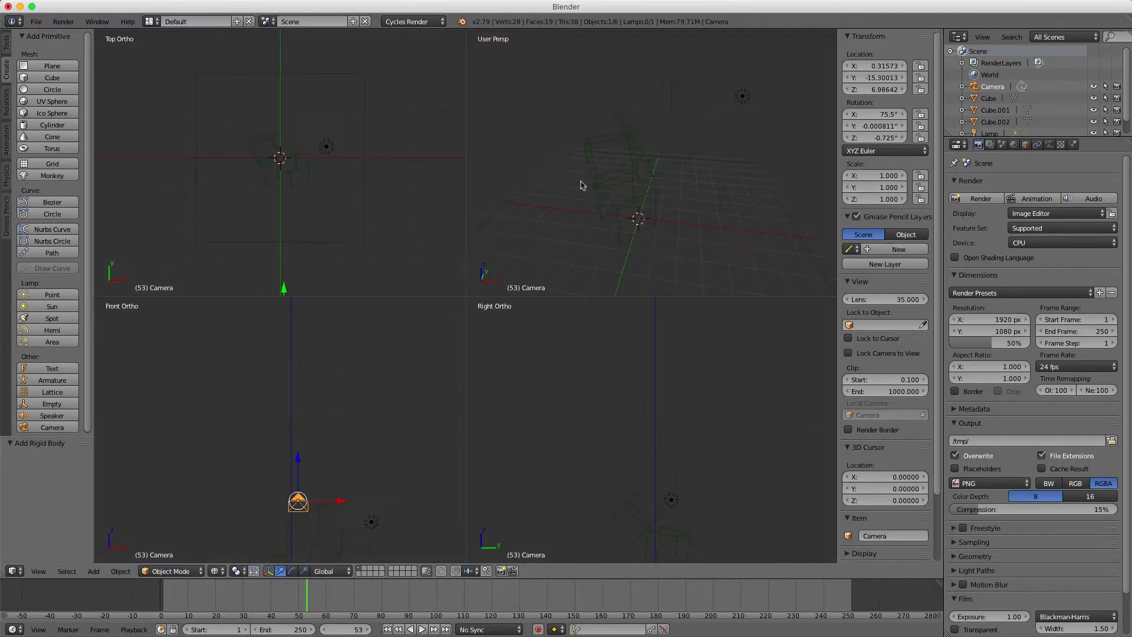
middle_drag(648, 180, 653, 179)
right_click(729, 114)
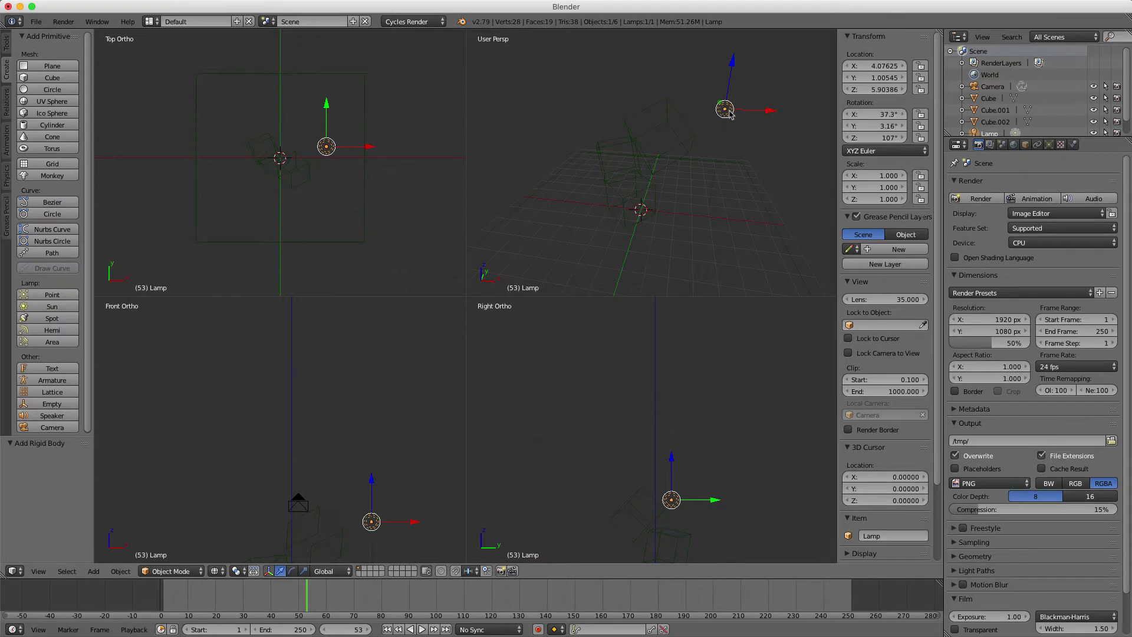
click(219, 572)
click(243, 497)
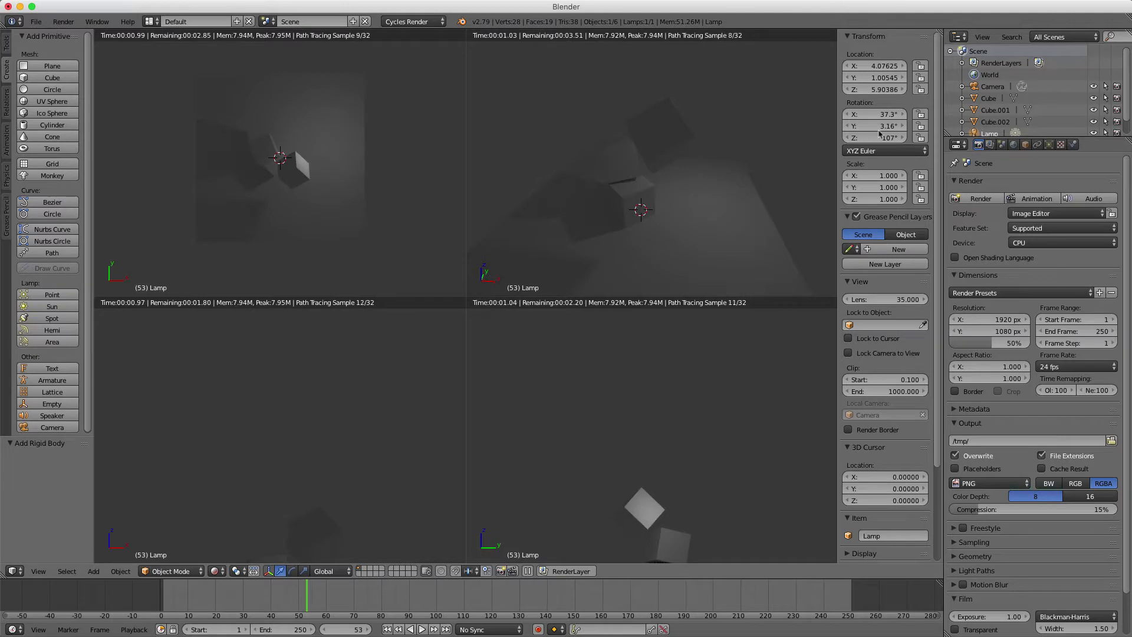
- Enlarge the Outliner to fit all scene objects and try selecting the cubes in the rendered perspective view
drag(1072, 140, 1070, 164)
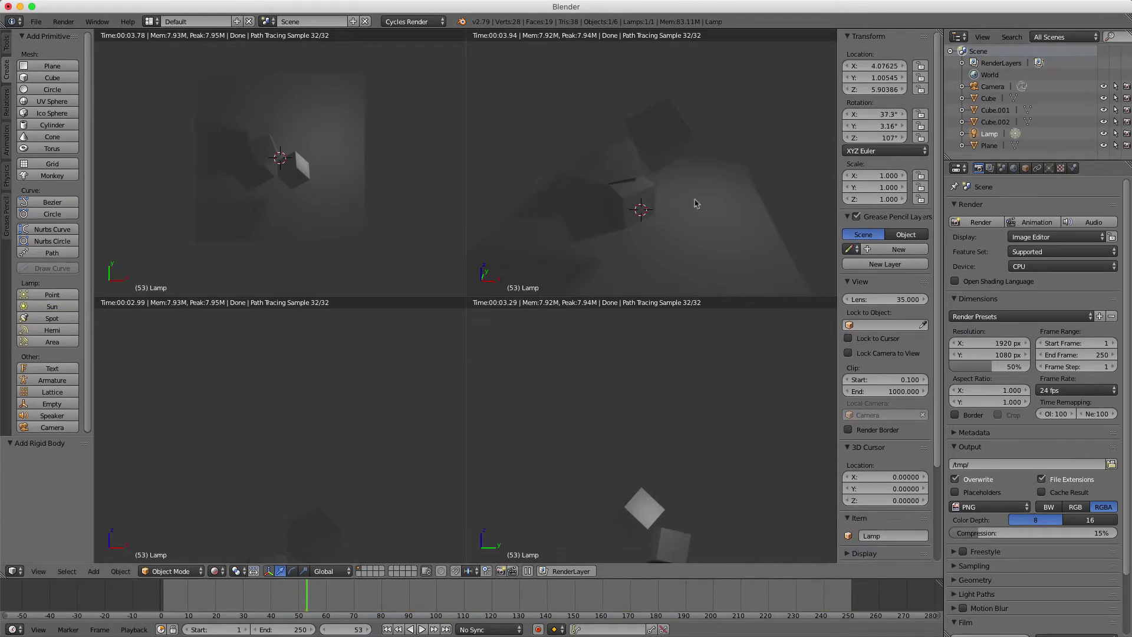
right_click(681, 121)
right_click(650, 181)
right_click(672, 123)
right_click(618, 148)
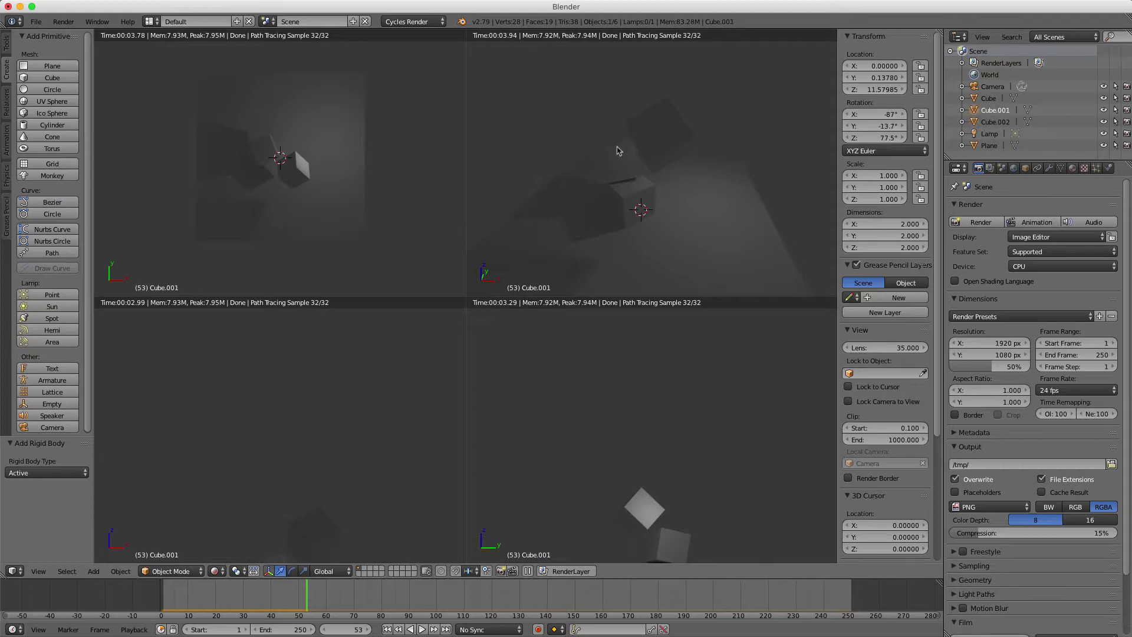
right_click(648, 185)
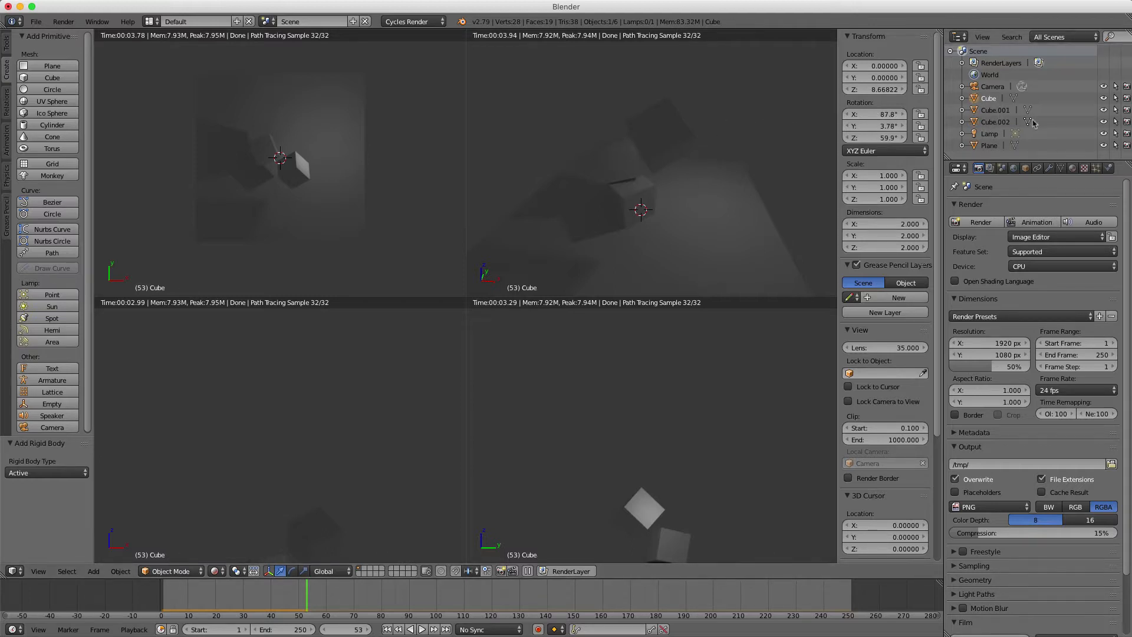
- Expand the lamp in the Outliner and delete its lamp data from the scene
click(972, 137)
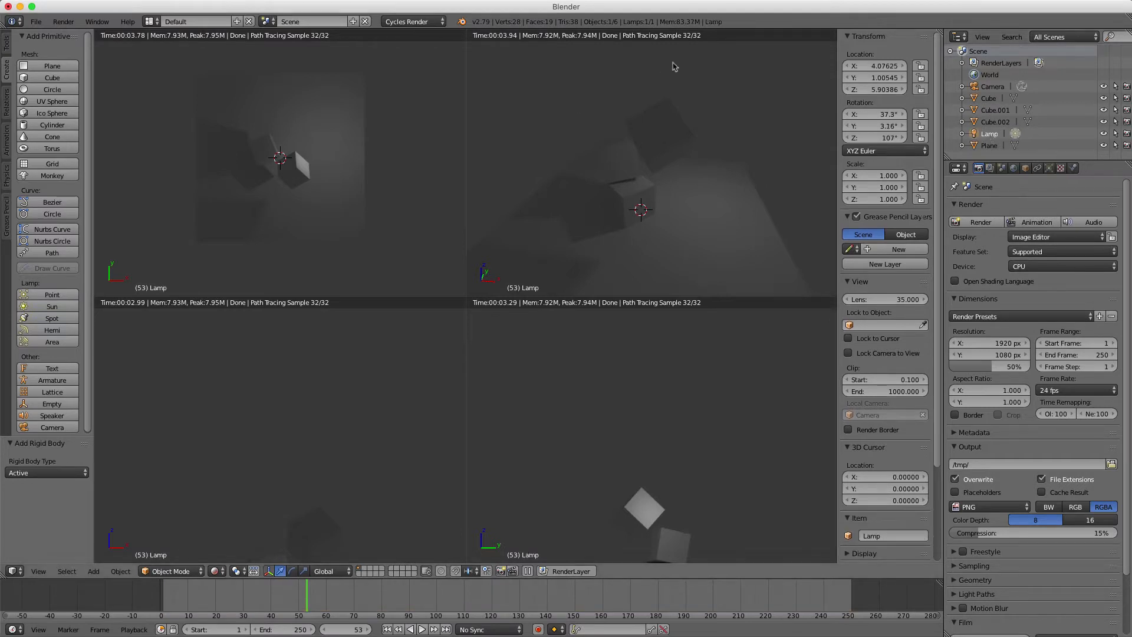
click(963, 135)
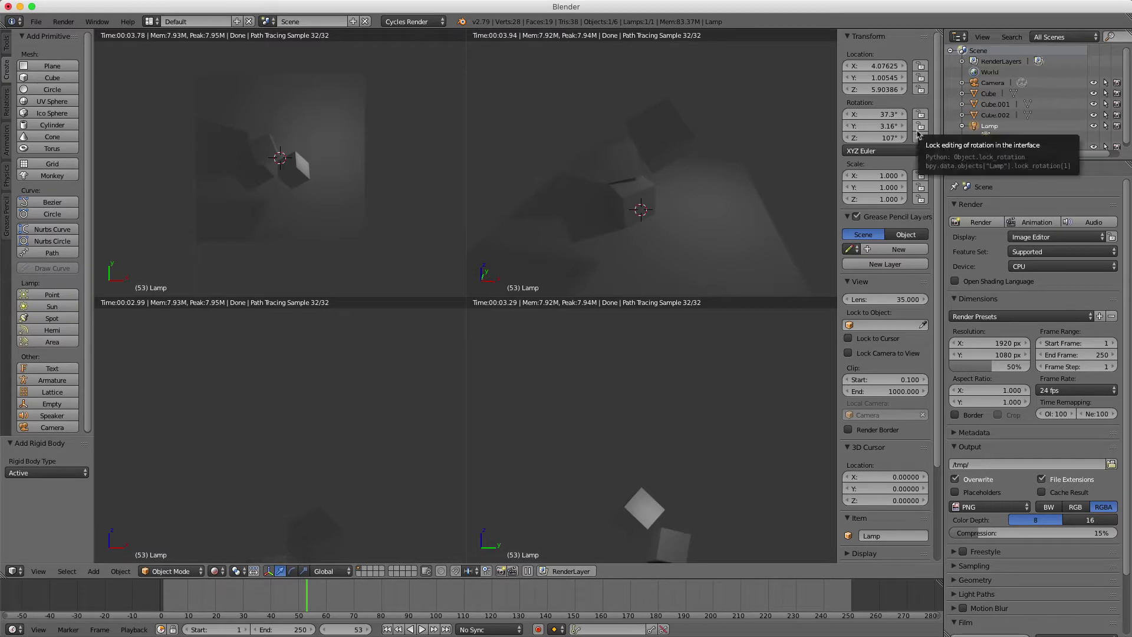
scroll(1047, 153, down, 1)
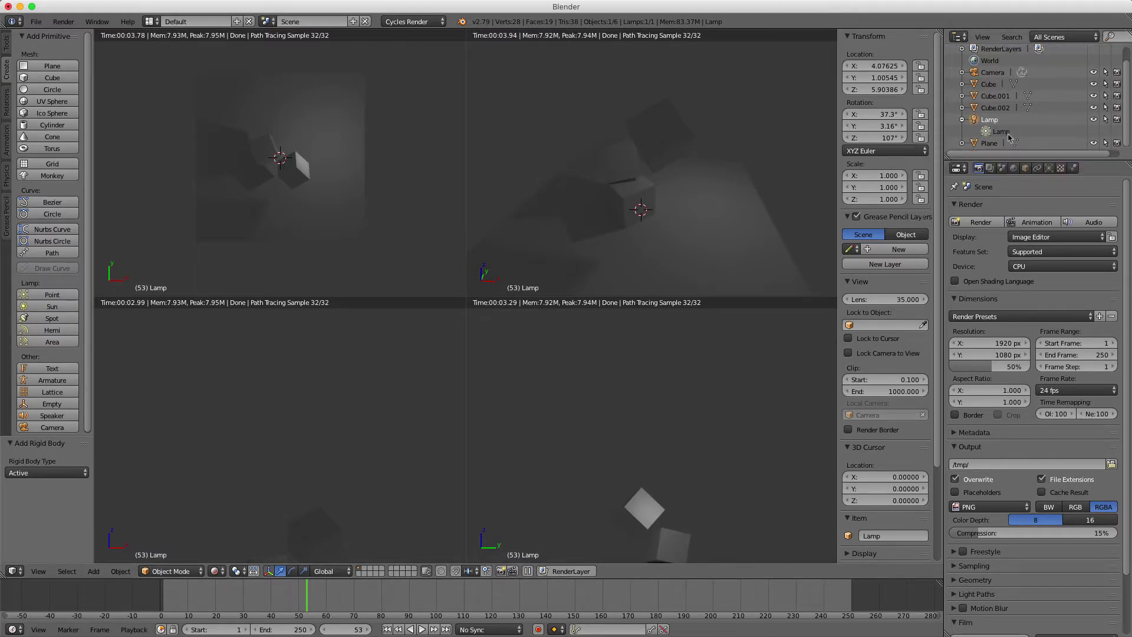
right_click(1010, 135)
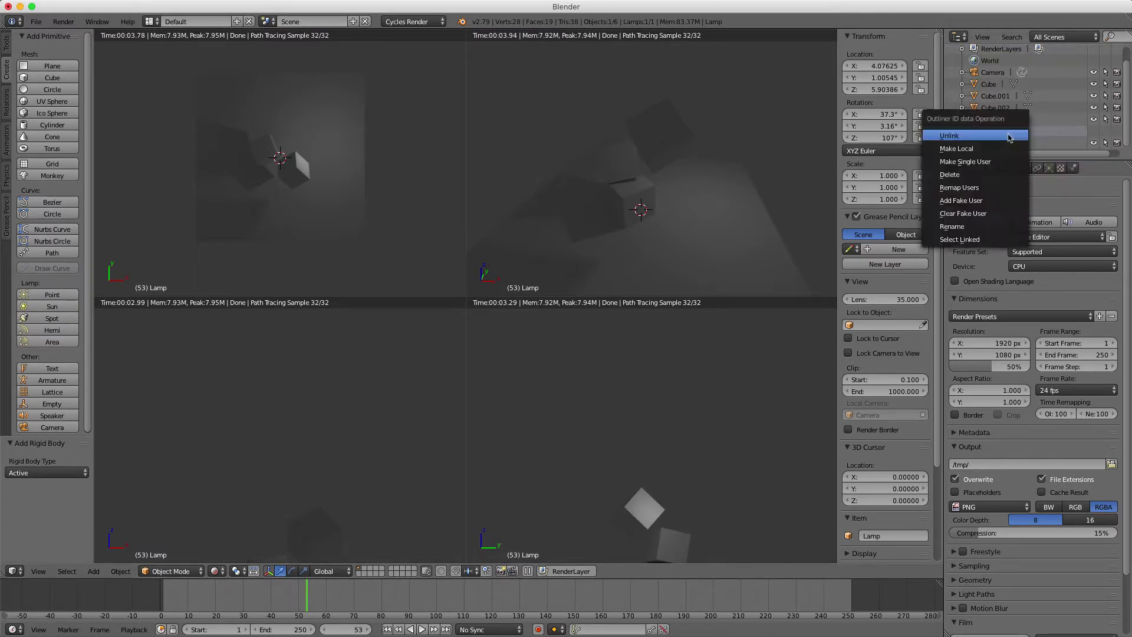
click(967, 176)
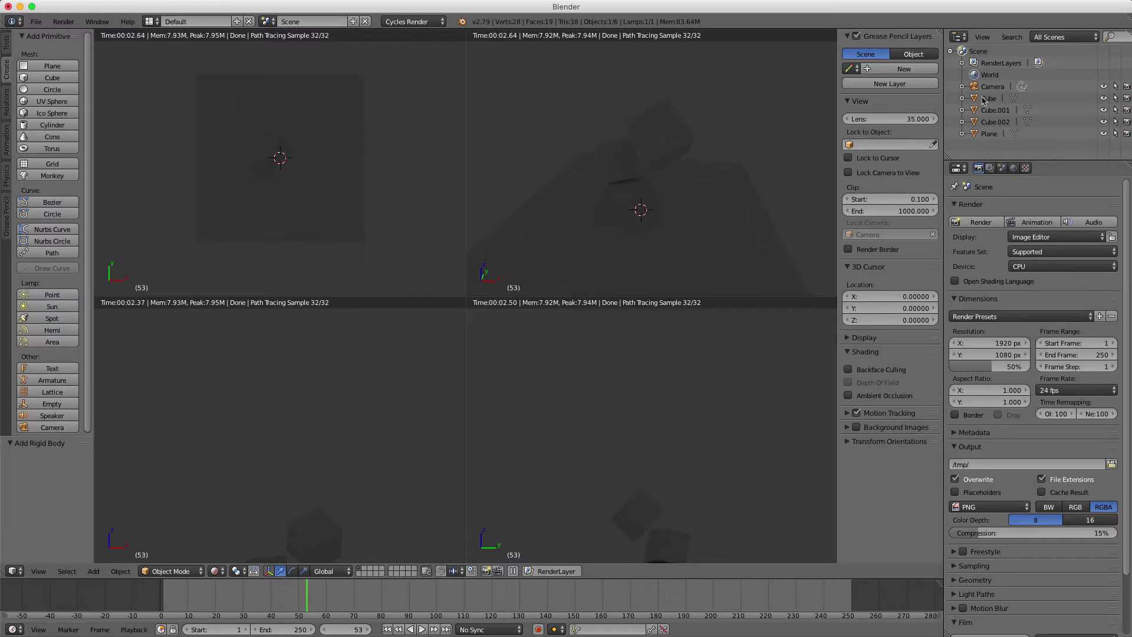
- Try a light grey world surface colour of RGB 0.570, and darken the world colour to black
click(1015, 169)
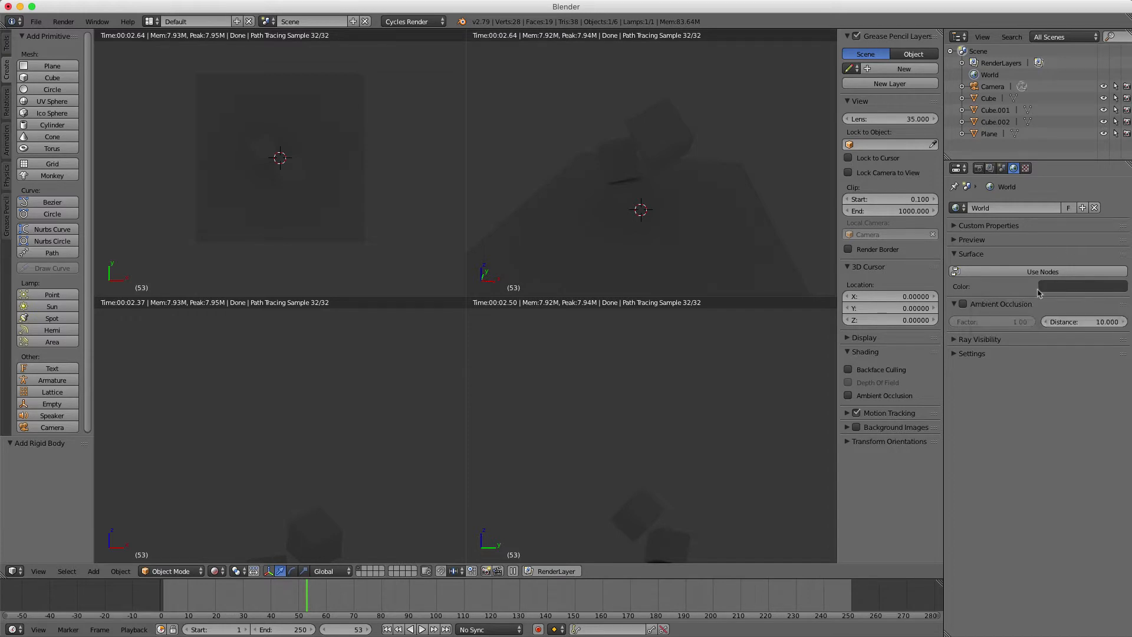
click(1066, 287)
drag(1120, 201, 1119, 129)
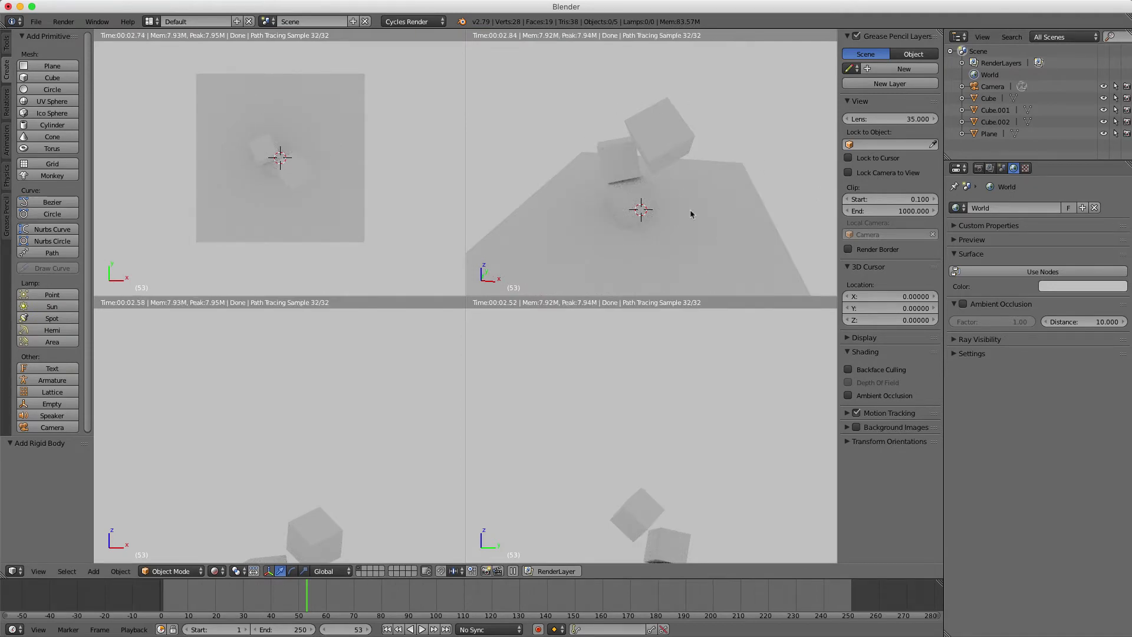
click(1092, 285)
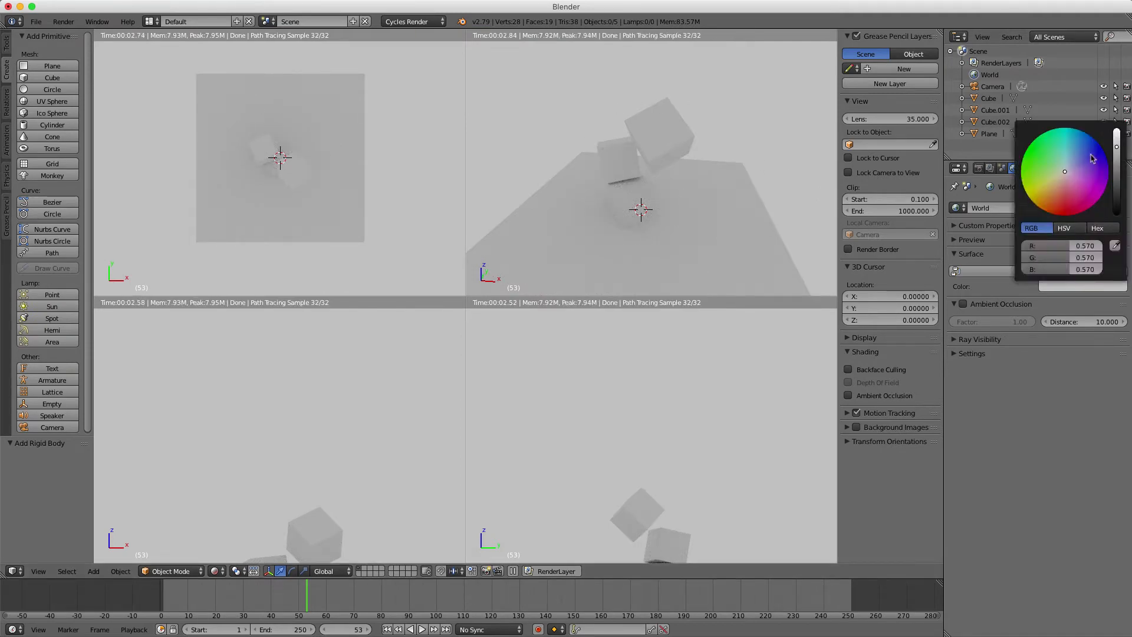
drag(1119, 150, 1123, 220)
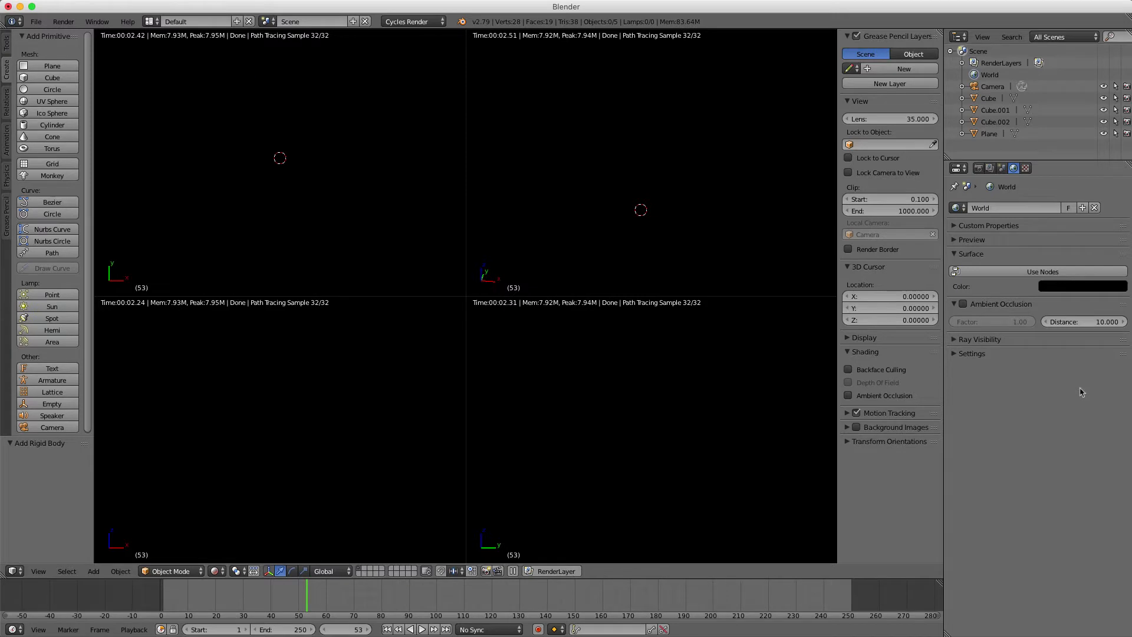
- Return the viewports to Wireframe shading and add a new plane at the scene origin
key(shift+z)
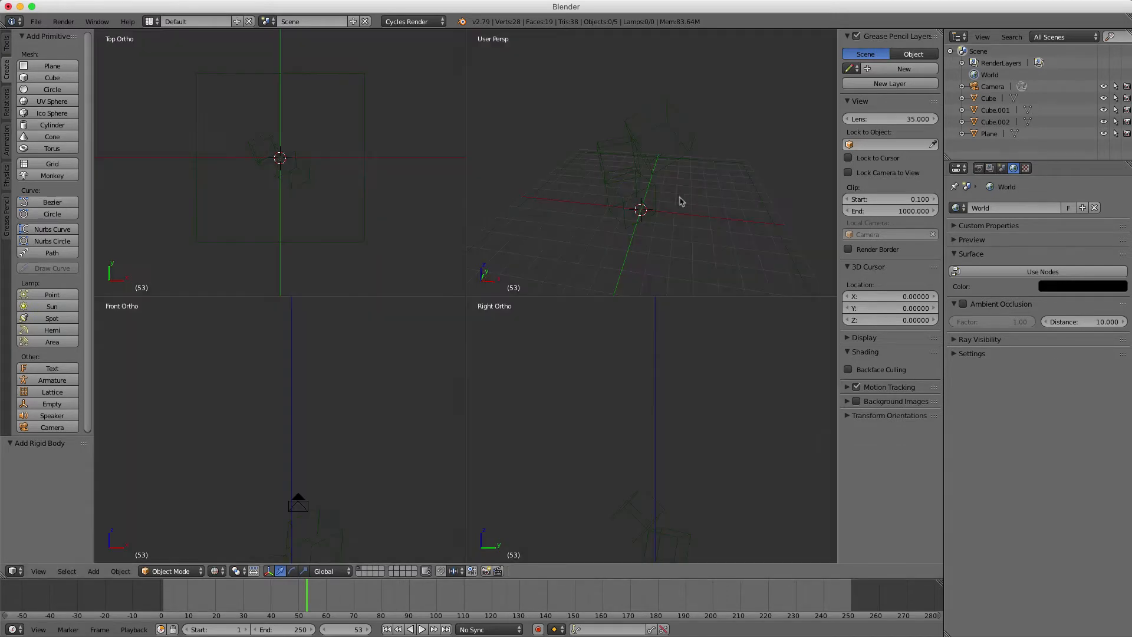
scroll(674, 197, down, 6)
middle_drag(661, 192, 702, 185)
click(58, 66)
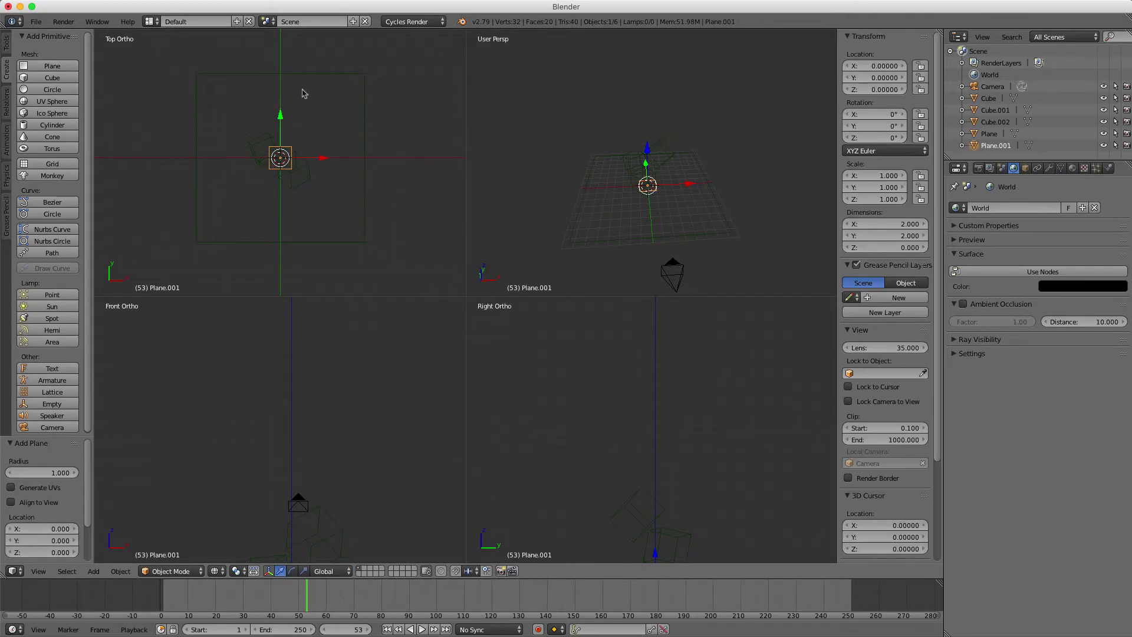
- Raise the new plane along Z to a height of about 10.37, above the cubes
scroll(303, 494, down, 3)
shift+middle_drag(308, 517, 312, 481)
key(g)
key(z)
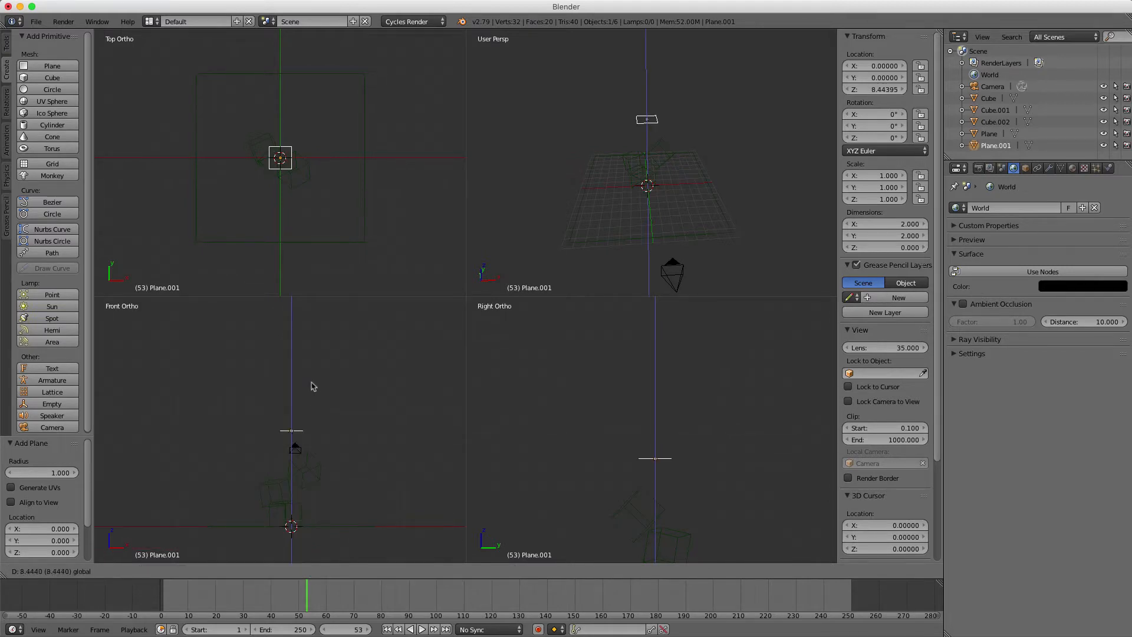
click(314, 378)
- Move the raised plane to about X 4.01, Z 11.00 and tilt it to about 22.4° around Y
key(r)
click(319, 383)
key(g)
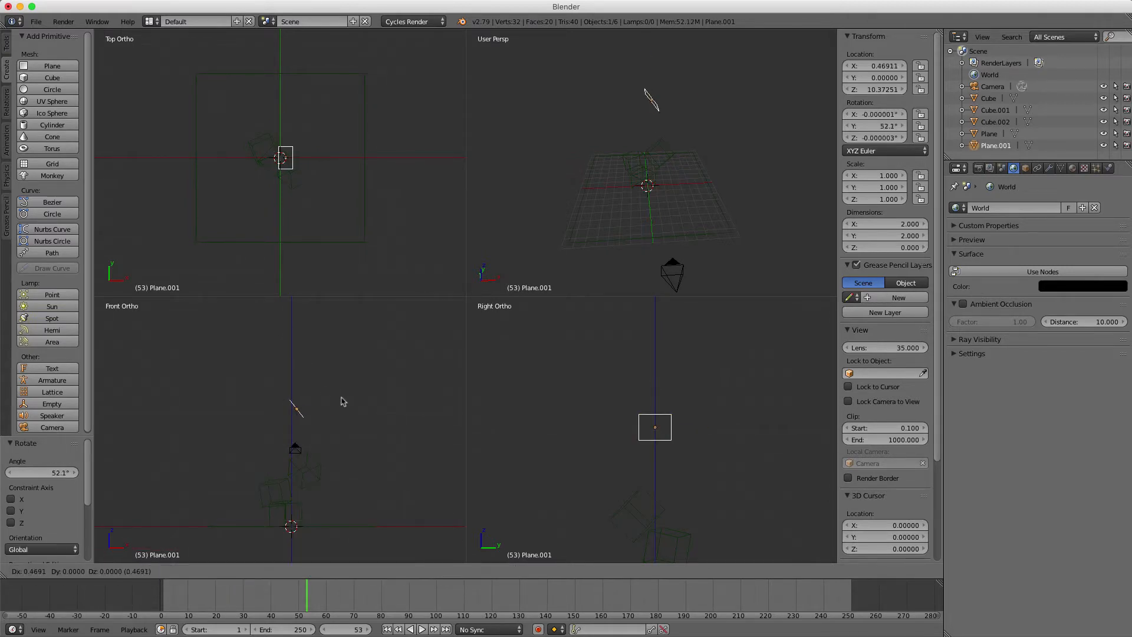
click(367, 385)
key(r)
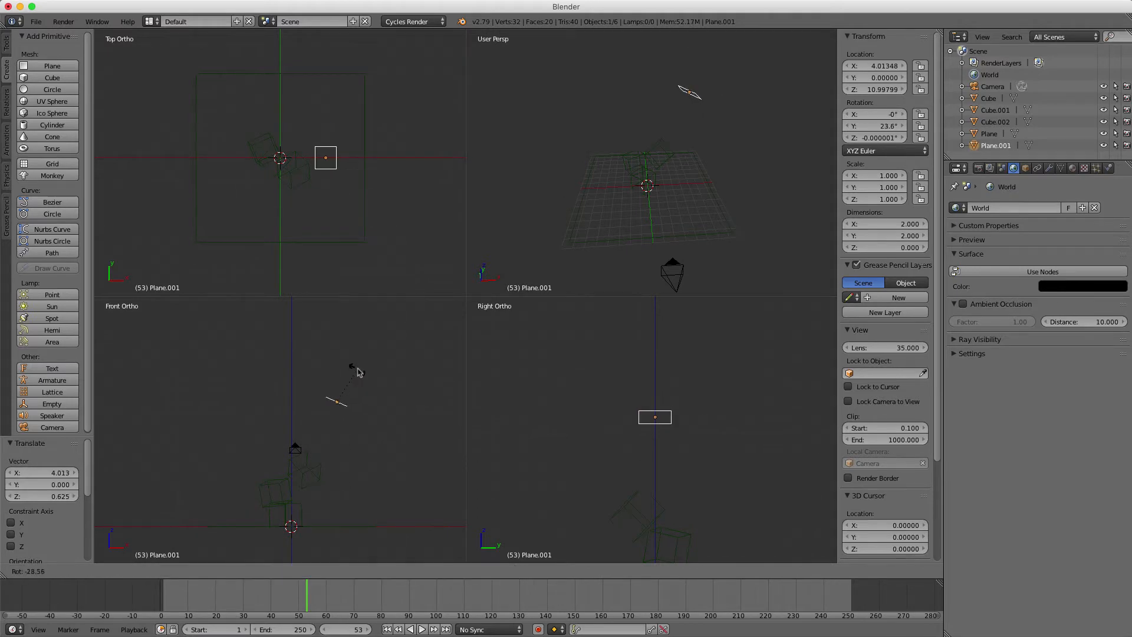
click(343, 405)
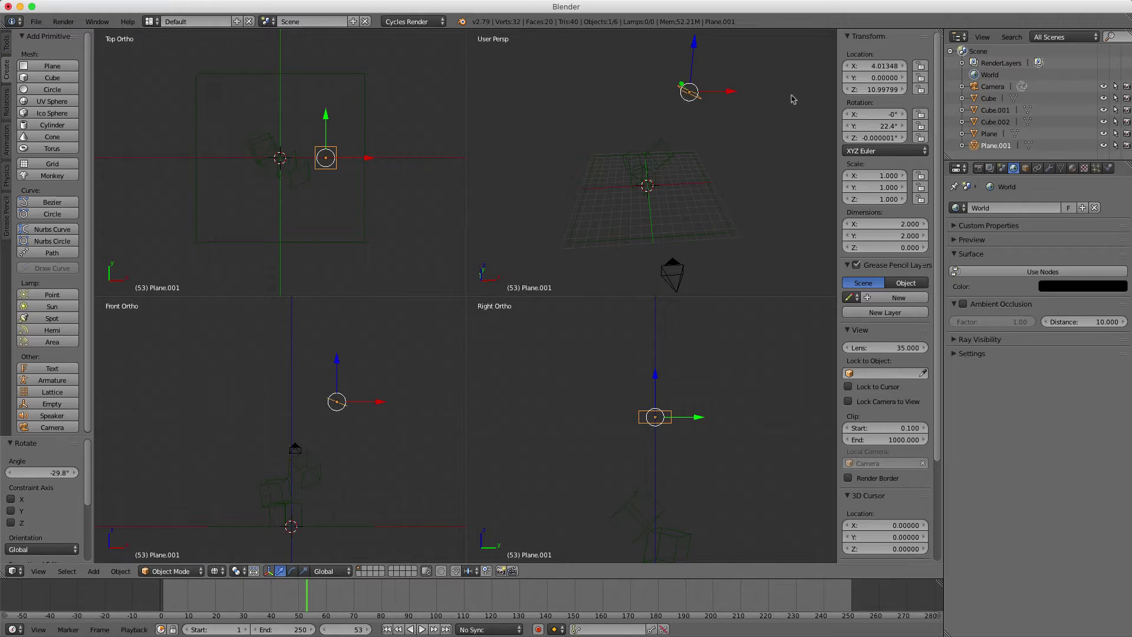
- Create a new material for the tilted plane and switch the viewports to Rendered shading
click(1074, 169)
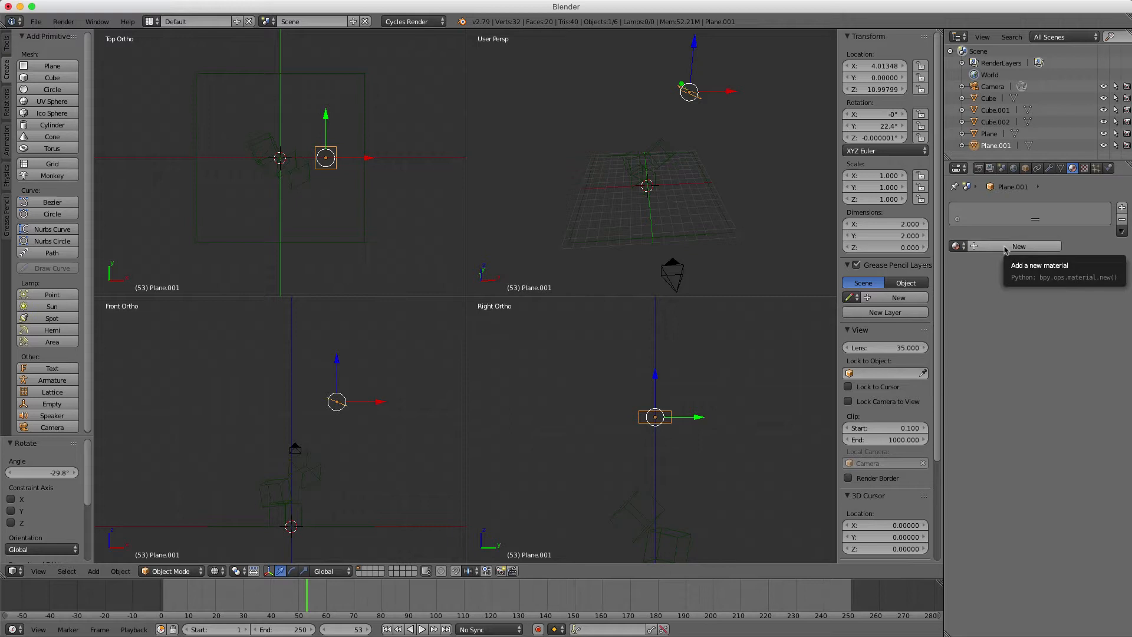
click(1006, 247)
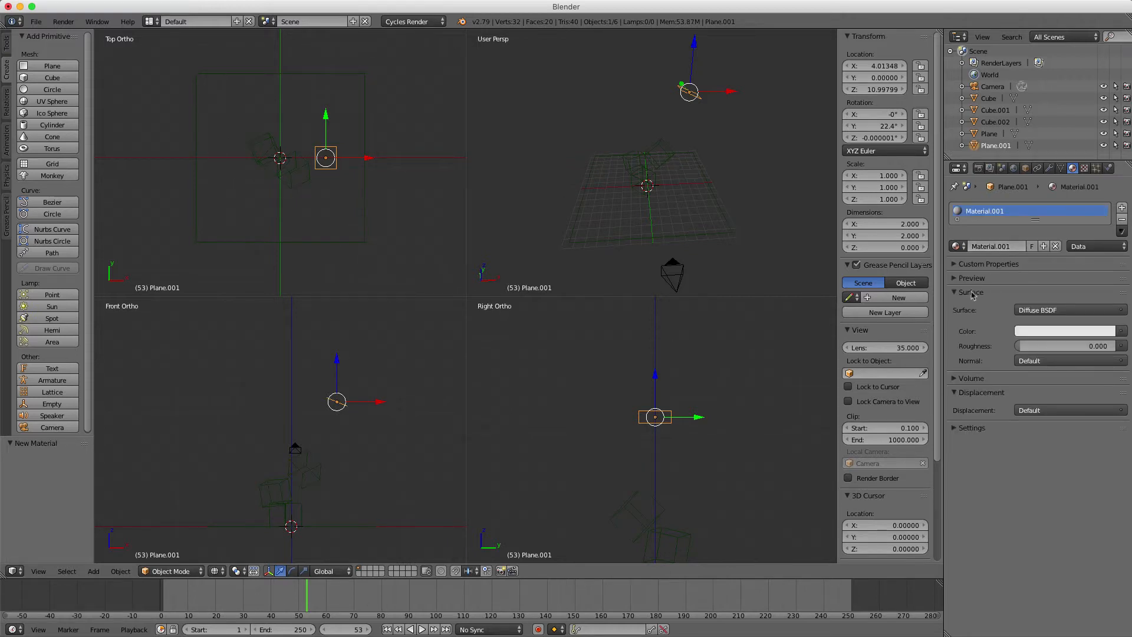
click(1064, 312)
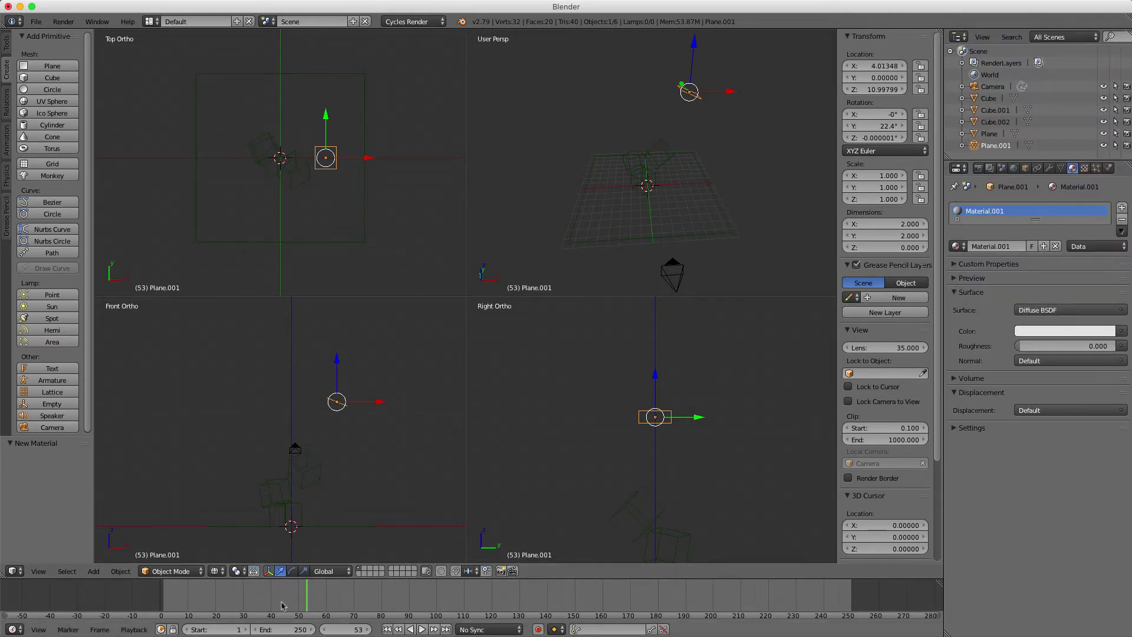
click(217, 571)
click(238, 492)
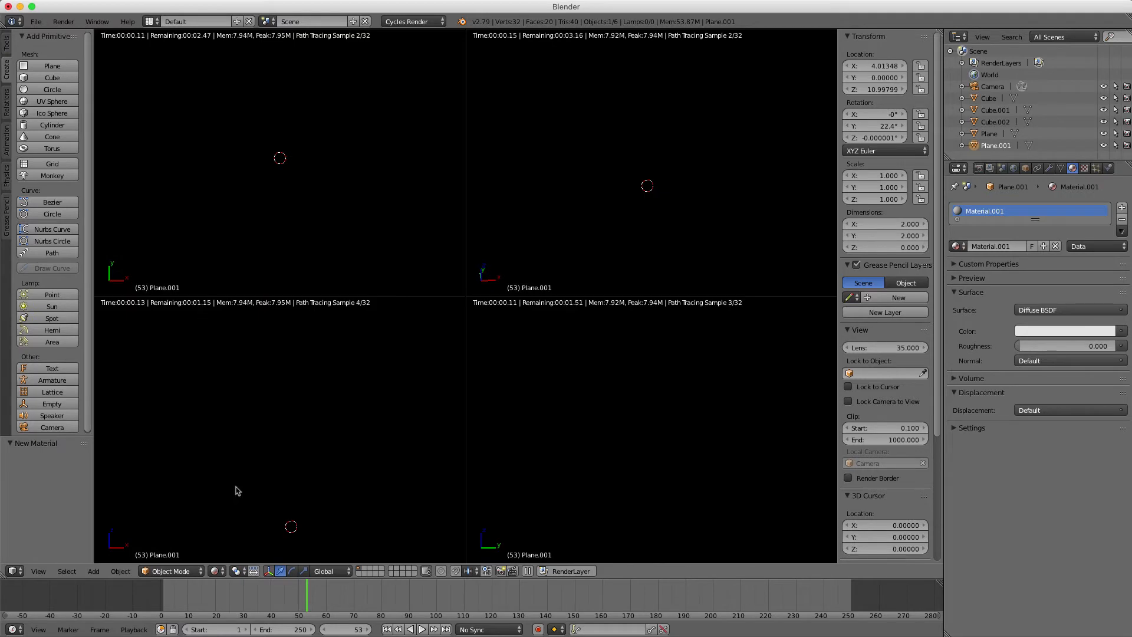
scroll(669, 188, up, 2)
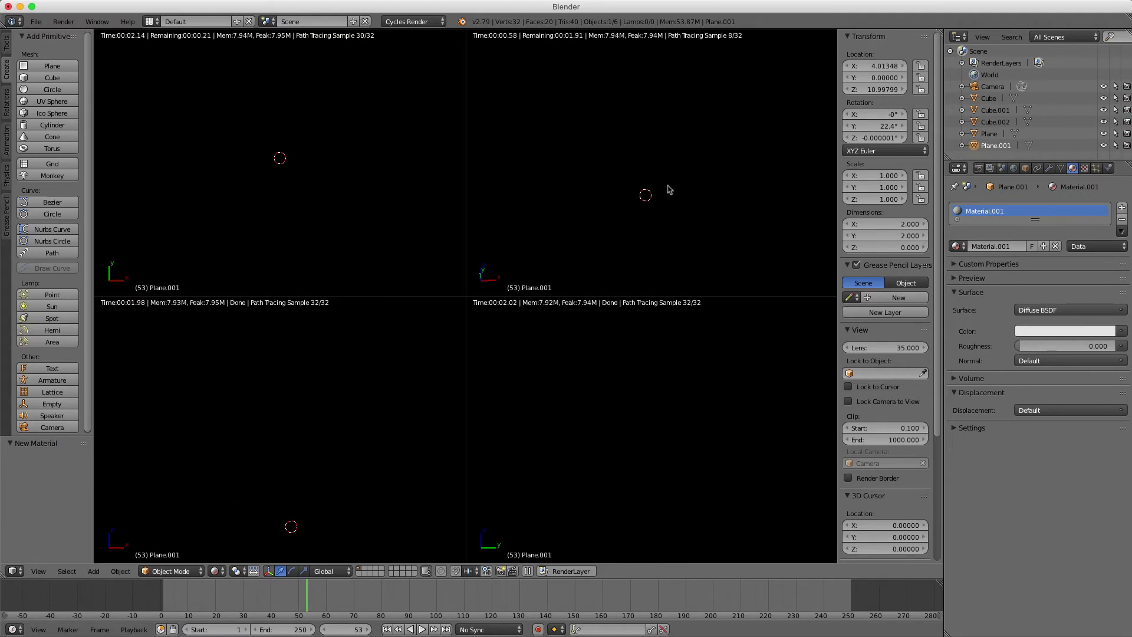
- Change the plane material's surface shader to Emission and set its strength to 13
click(1063, 311)
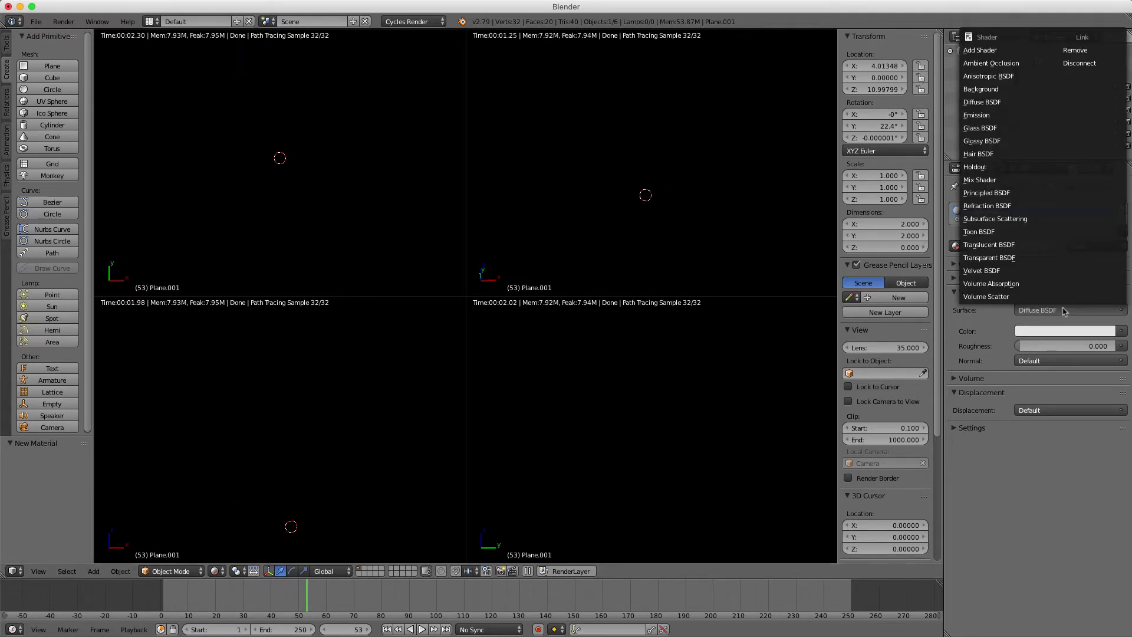
click(993, 120)
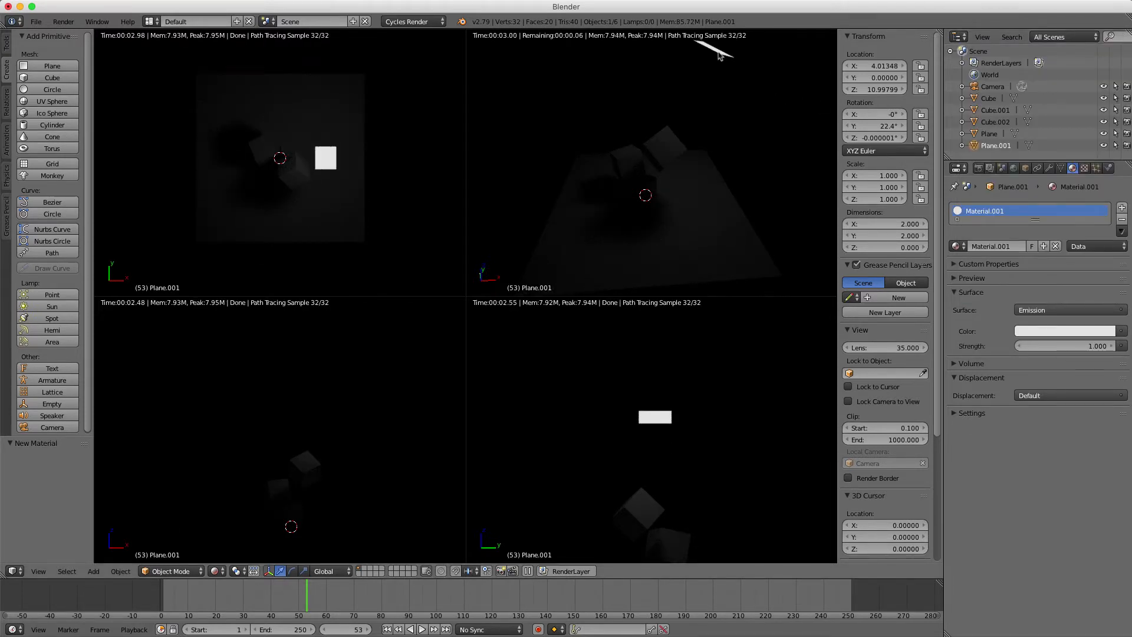
drag(1060, 348, 1065, 345)
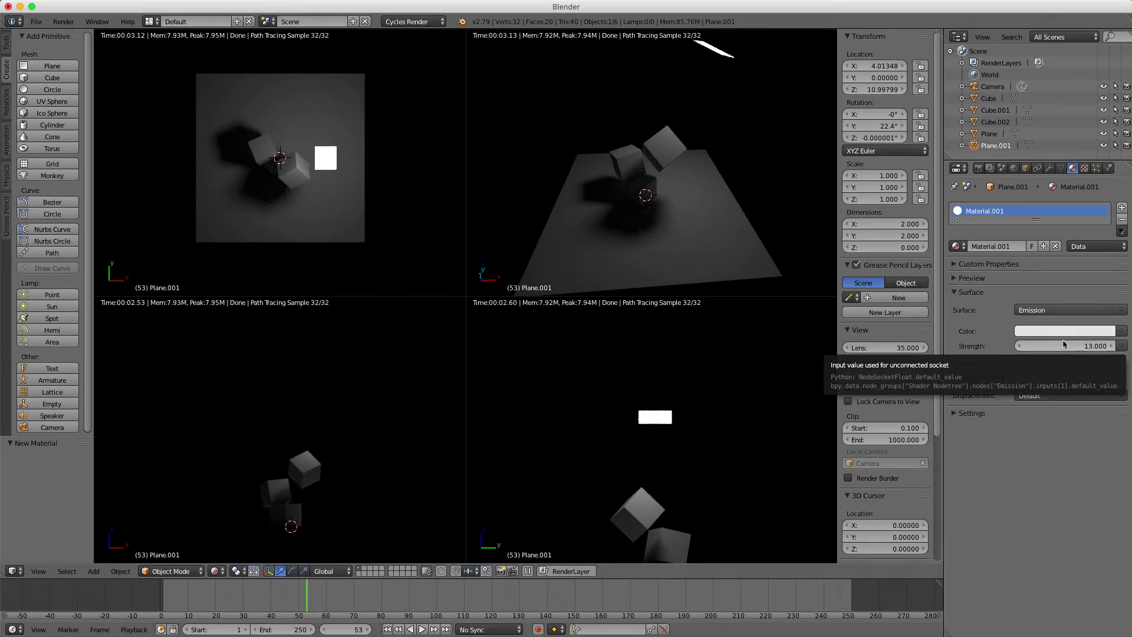
- Examine the lighting and shadows on the cubes from several angles in the rendered perspective view
middle_drag(738, 195, 734, 161)
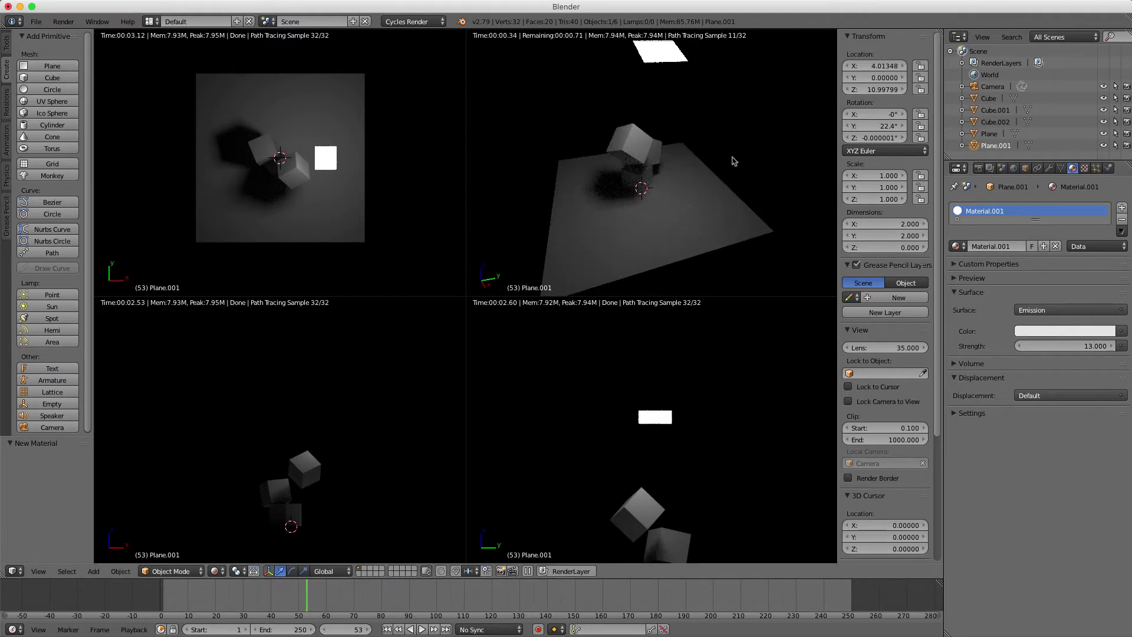
scroll(659, 176, up, 2)
middle_drag(608, 220, 721, 85)
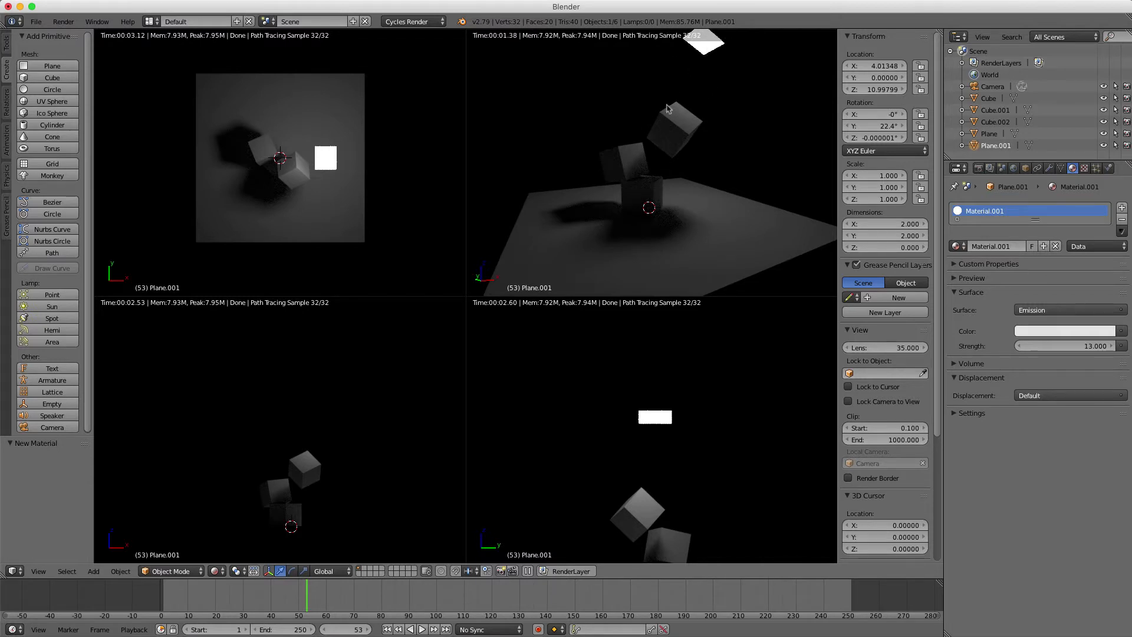
middle_drag(713, 157, 646, 196)
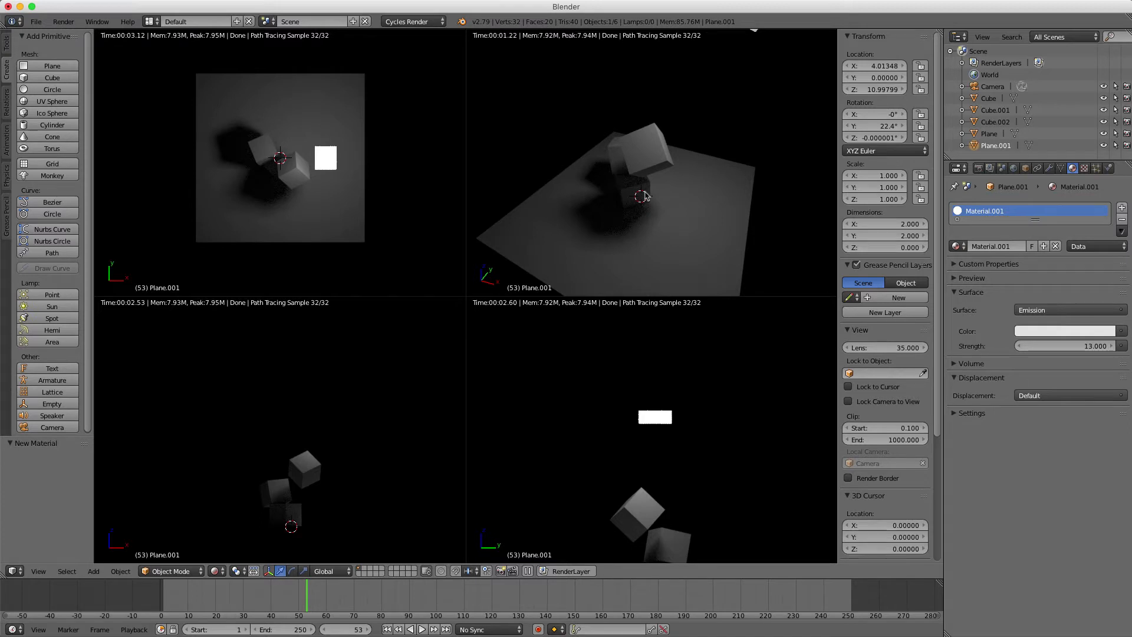
middle_drag(670, 191, 699, 219)
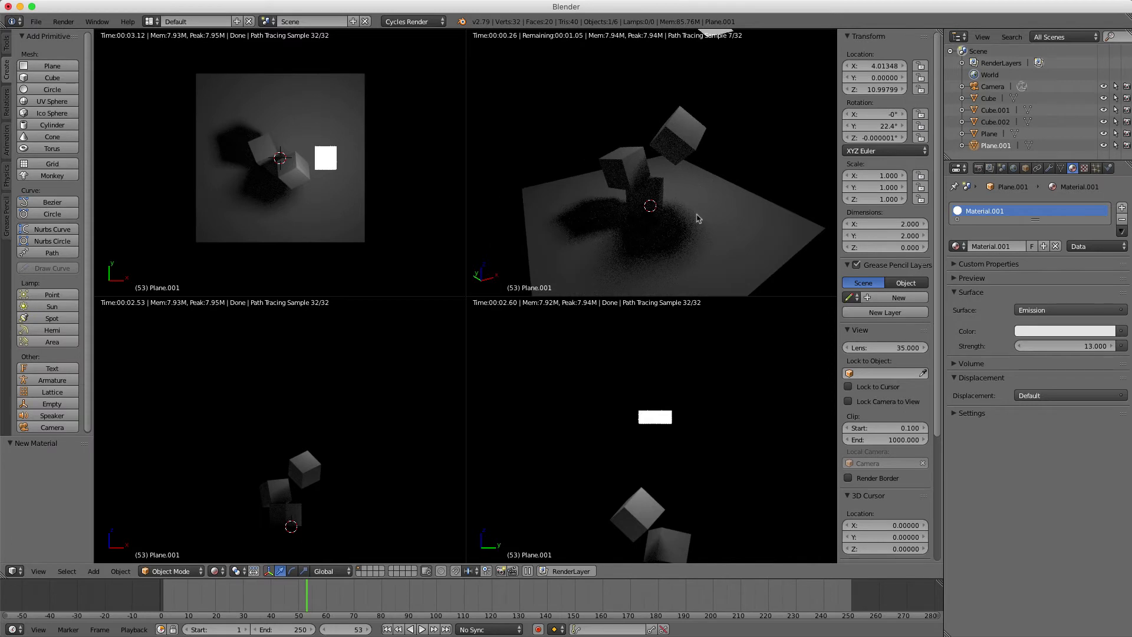
middle_drag(655, 148, 712, 64)
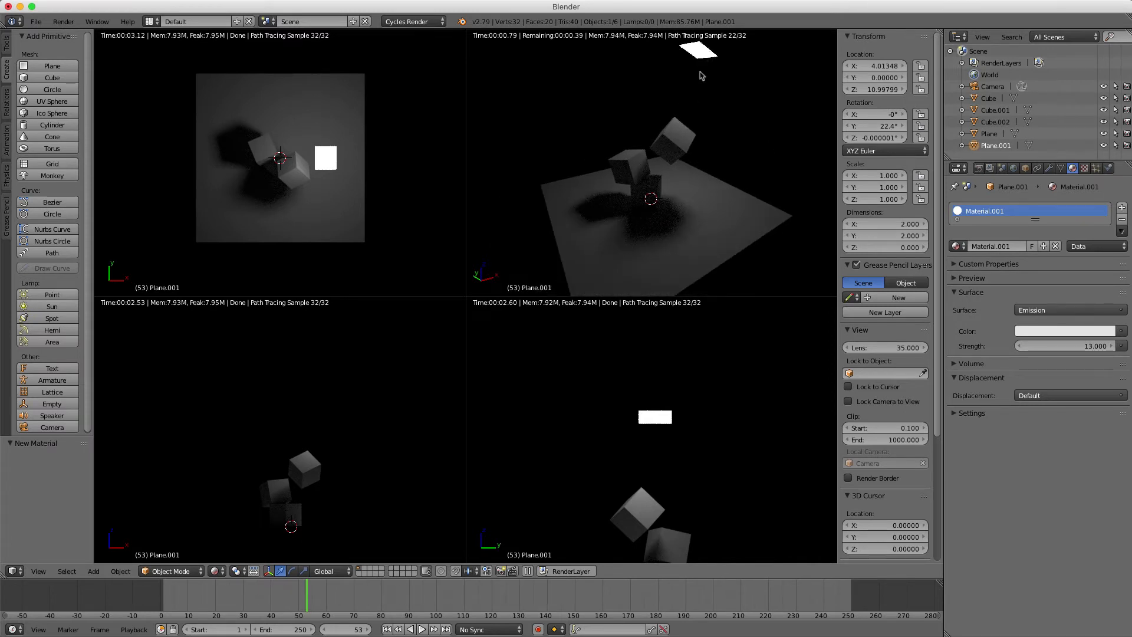
key(x)
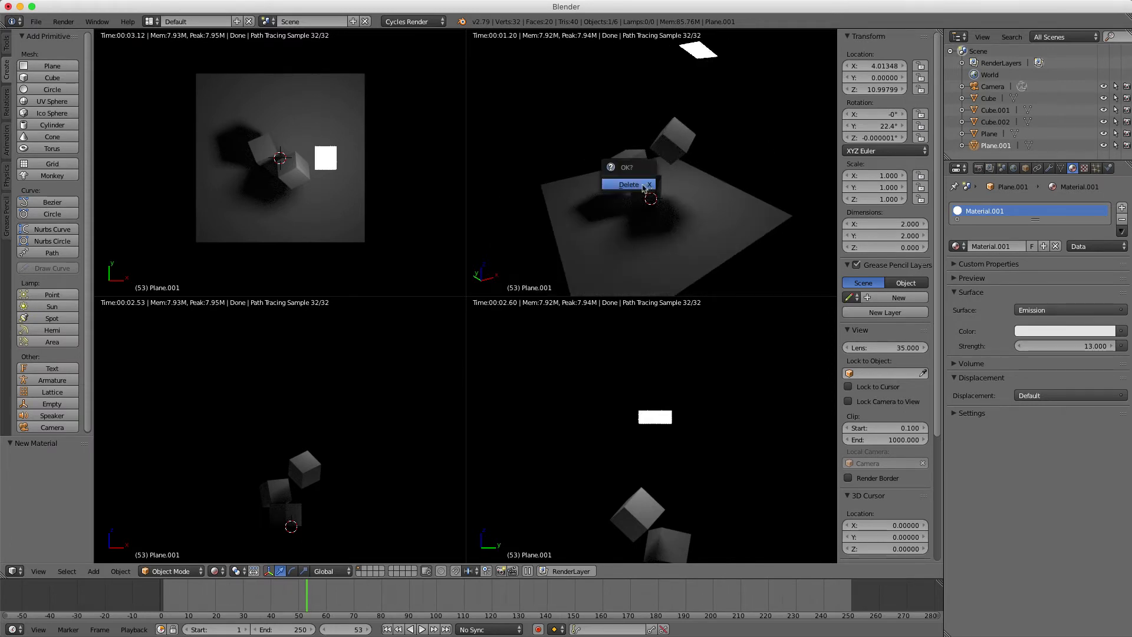
key(ctrl+o)
key(Escape)
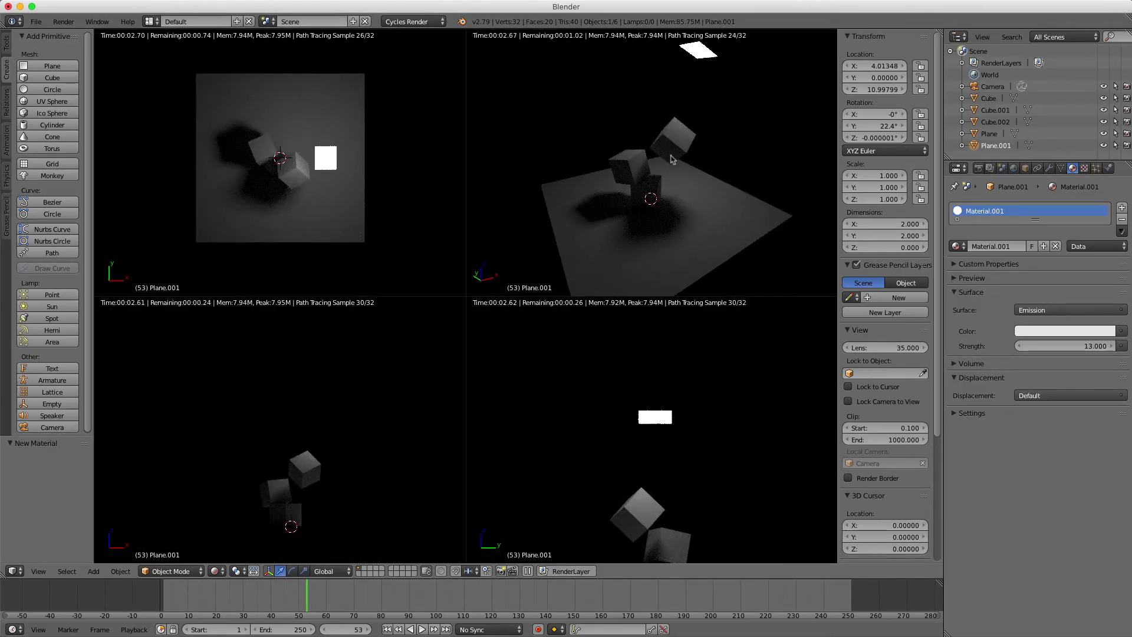
key(x)
key(Escape)
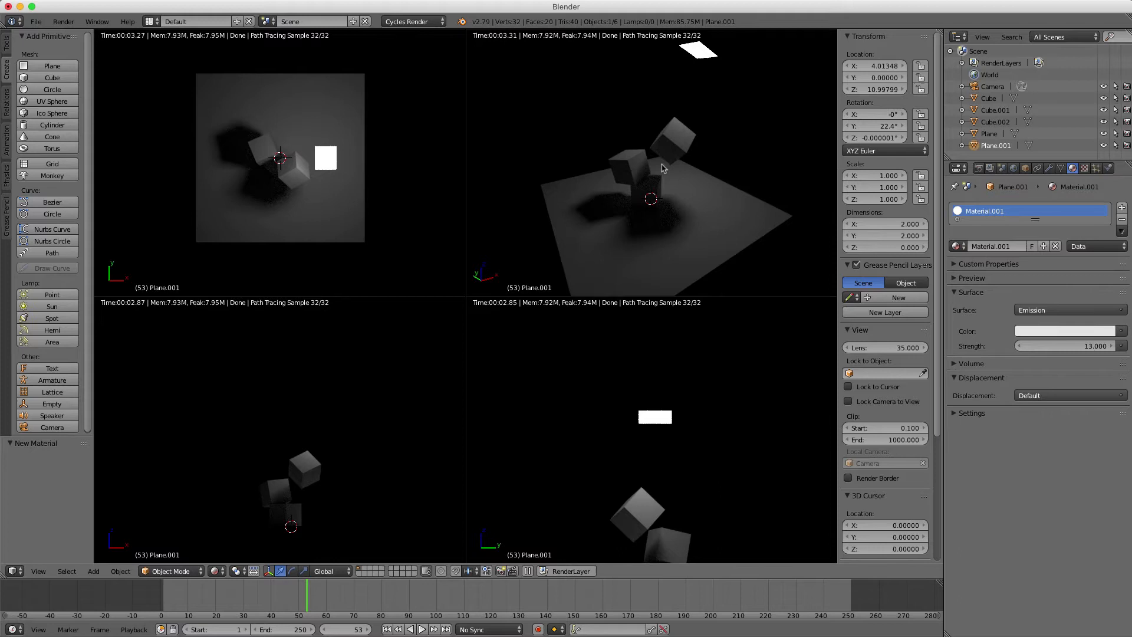
- Return the viewports to Wireframe shading and add another plane at the scene origin
key(z)
middle_drag(706, 174, 594, 228)
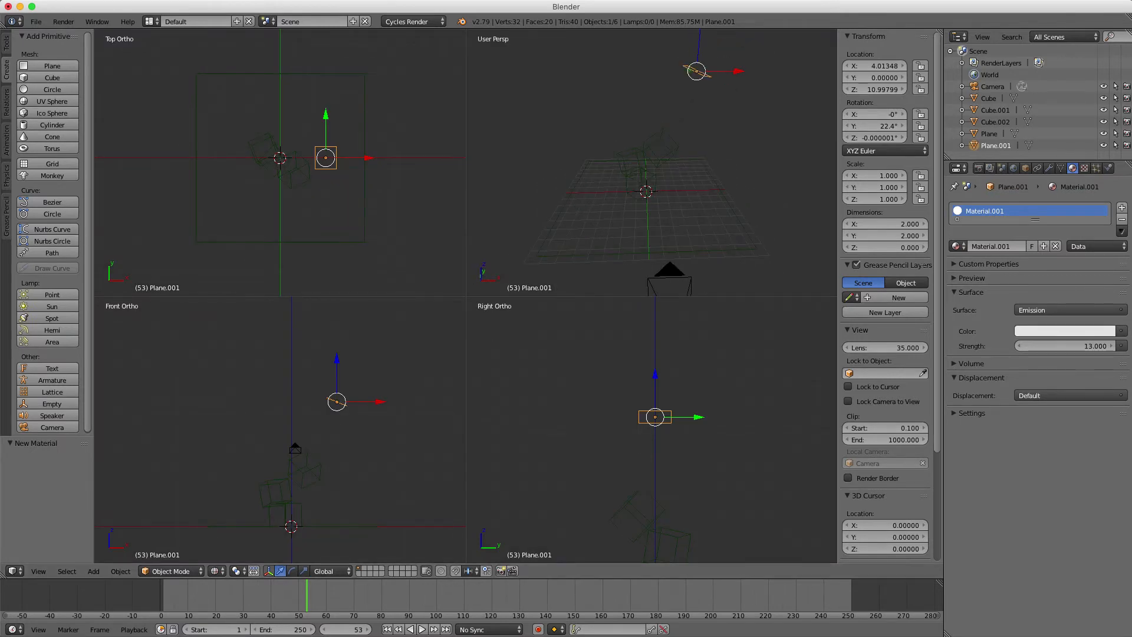
click(52, 65)
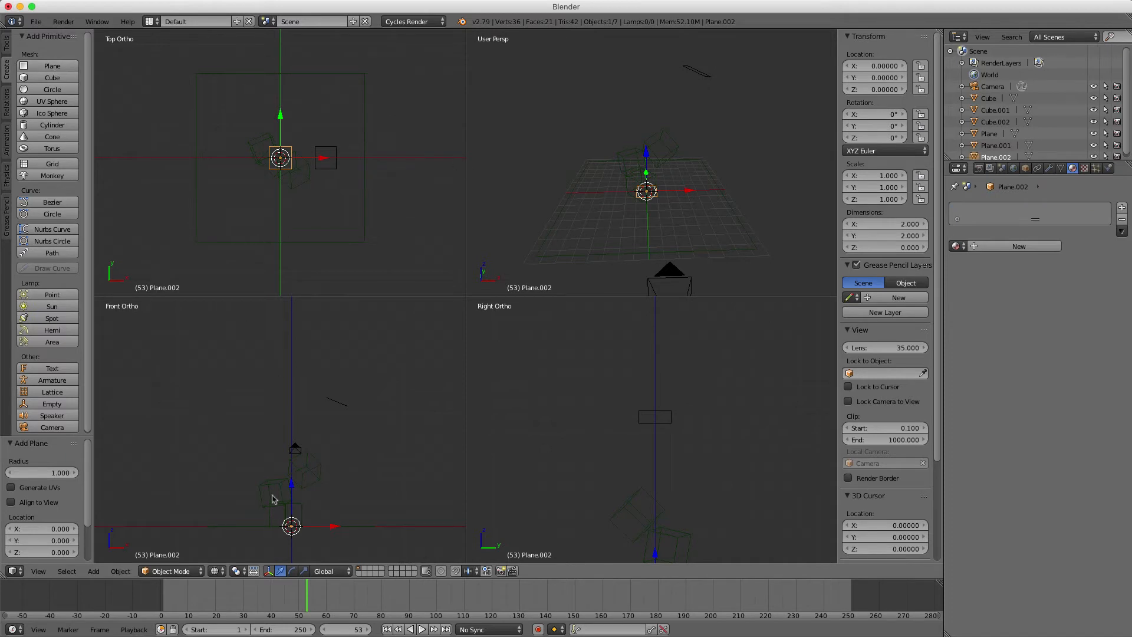
- Raise the added plane along Z to about 8.65 and rotate it about 109° around Y
key(g)
key(z)
click(295, 384)
key(r)
click(322, 439)
- Scale the steeply tilted plane by about 2.73 and move it beside the cubes at about X -5.94, Z 5.32
key(s)
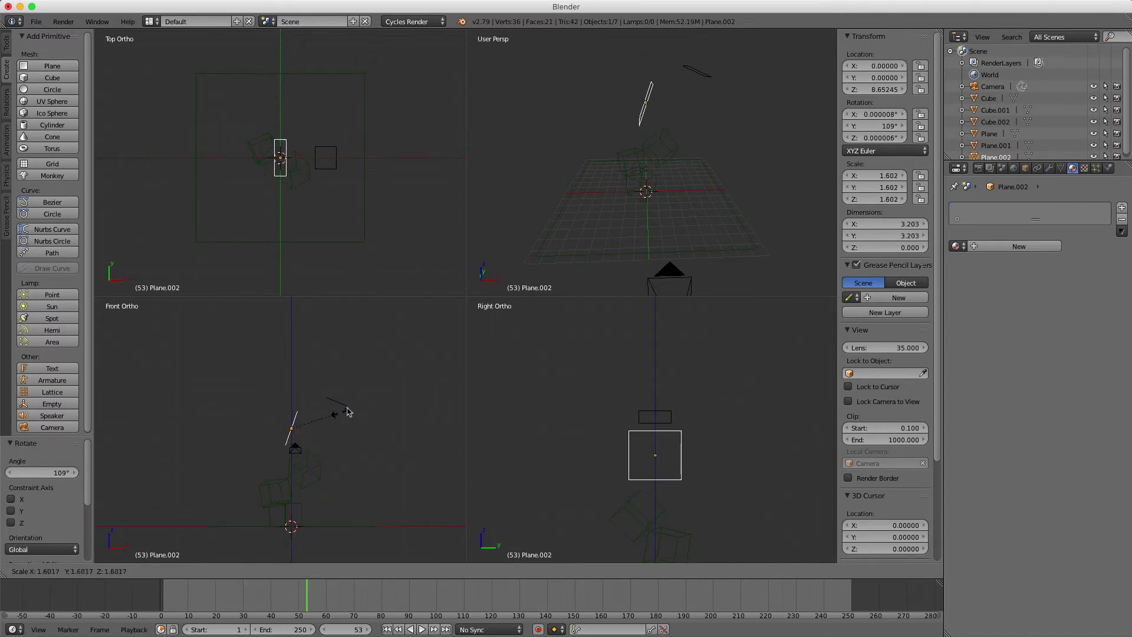
click(372, 390)
key(g)
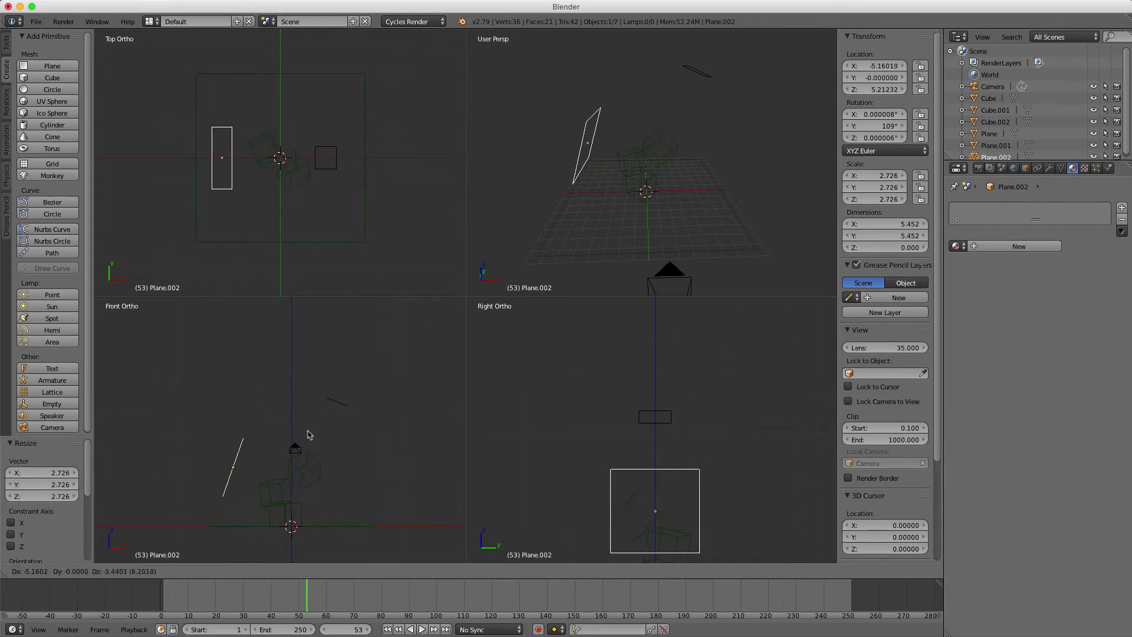
click(301, 432)
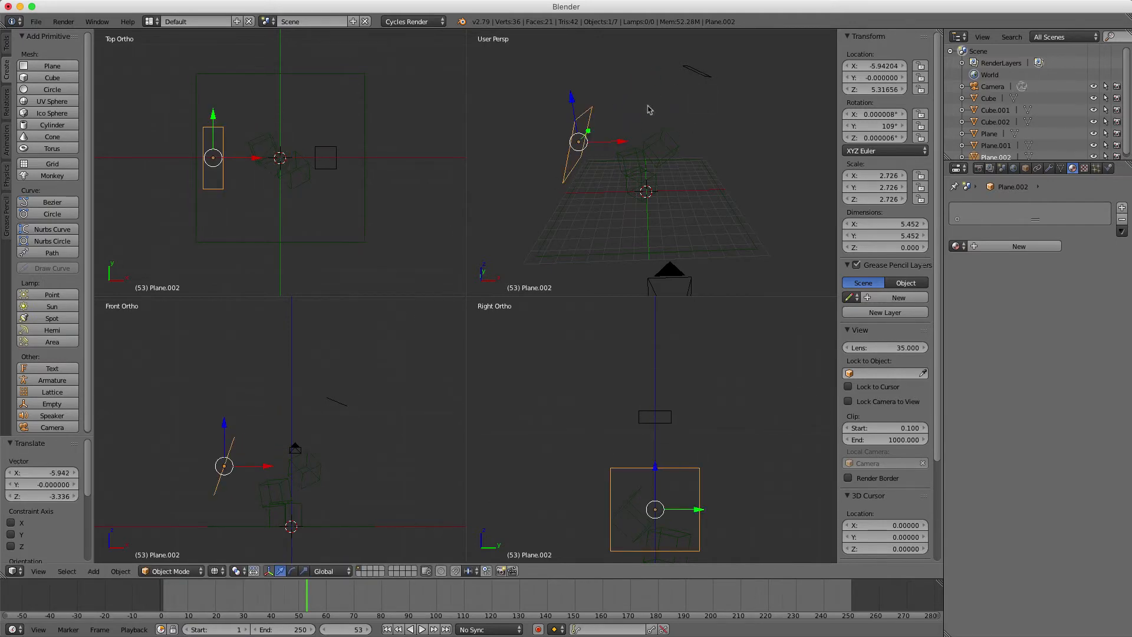
- Switch the viewports to Rendered shading and examine how the large side plane affects the light on the cubes
scroll(661, 169, up, 2)
scroll(660, 169, up, 1)
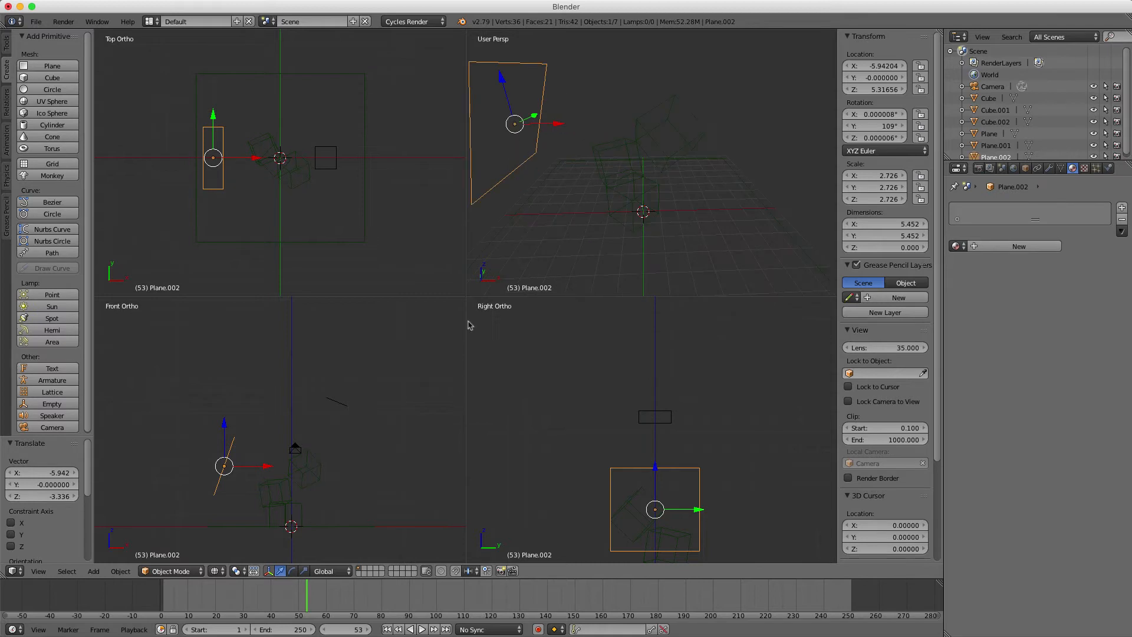
click(218, 571)
click(243, 494)
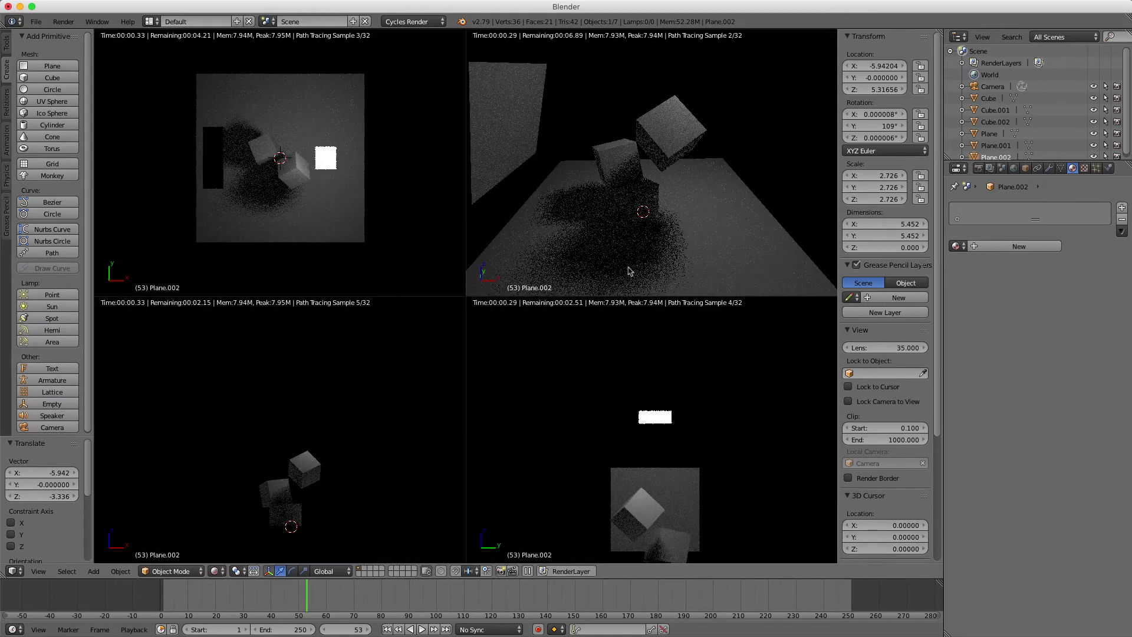
scroll(684, 190, up, 2)
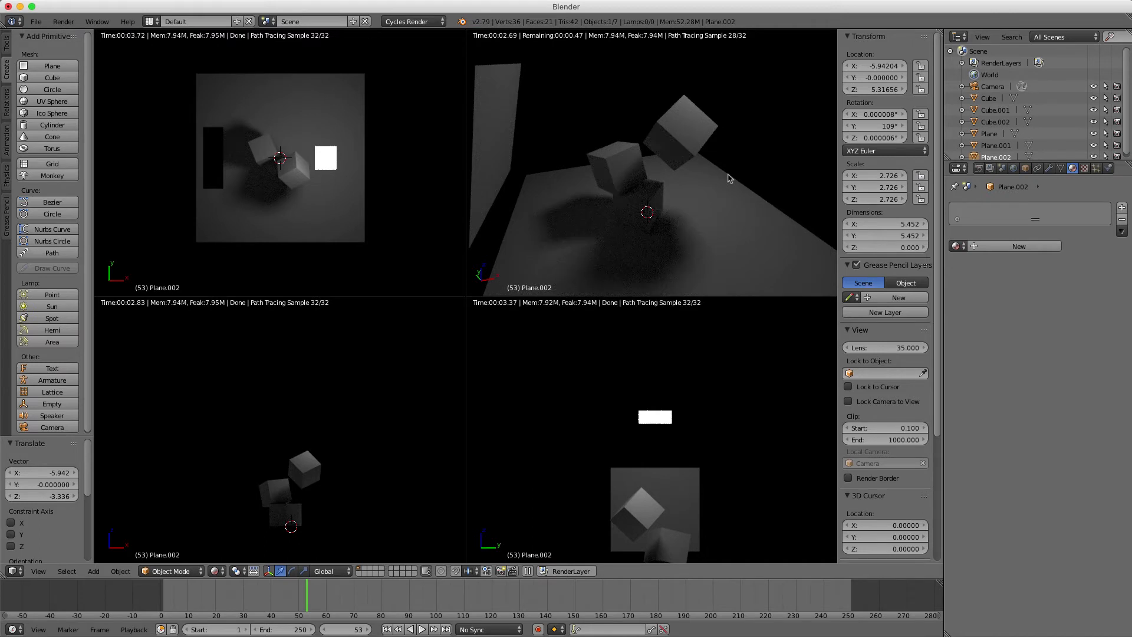
middle_drag(733, 179, 688, 179)
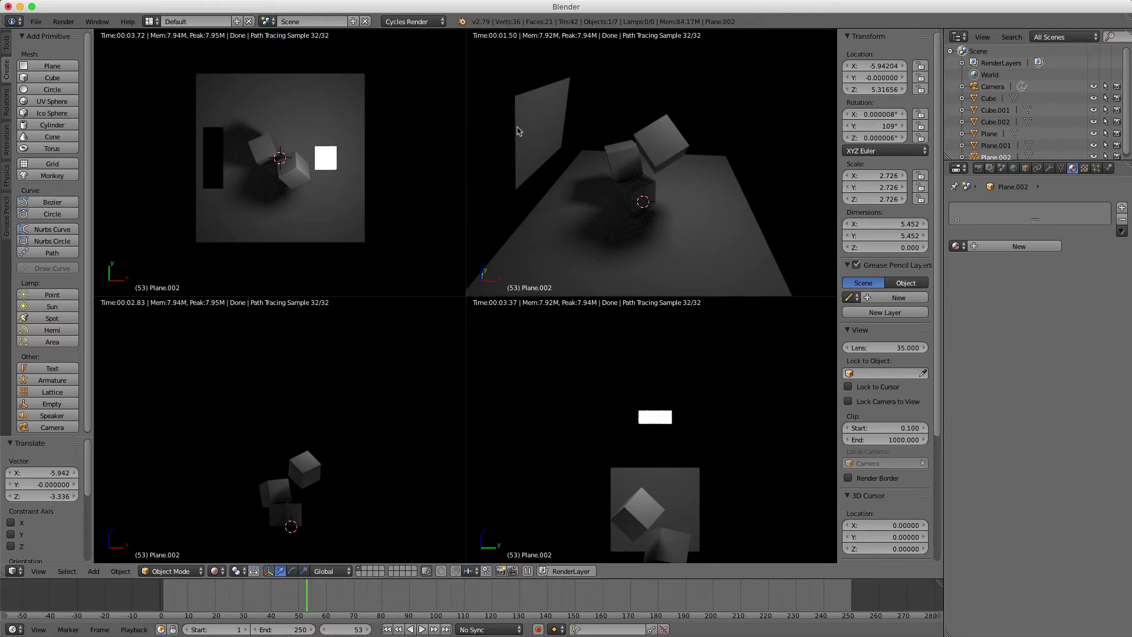
- Delete the large side plane, Plane.002, through the Outliner
scroll(966, 159, down, 2)
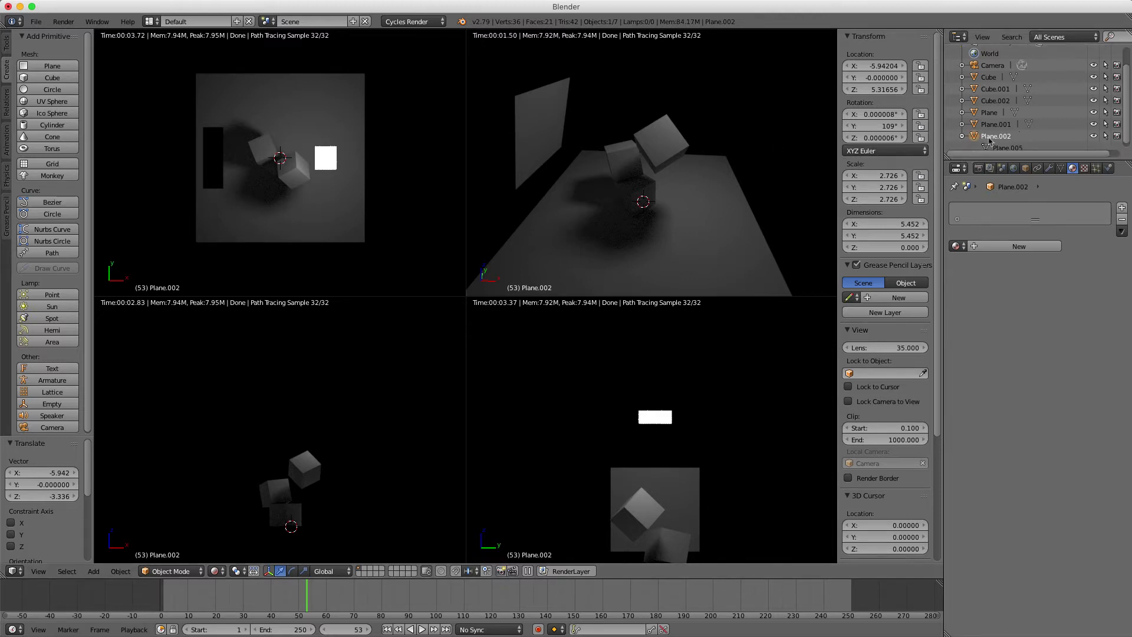
right_click(974, 144)
click(978, 145)
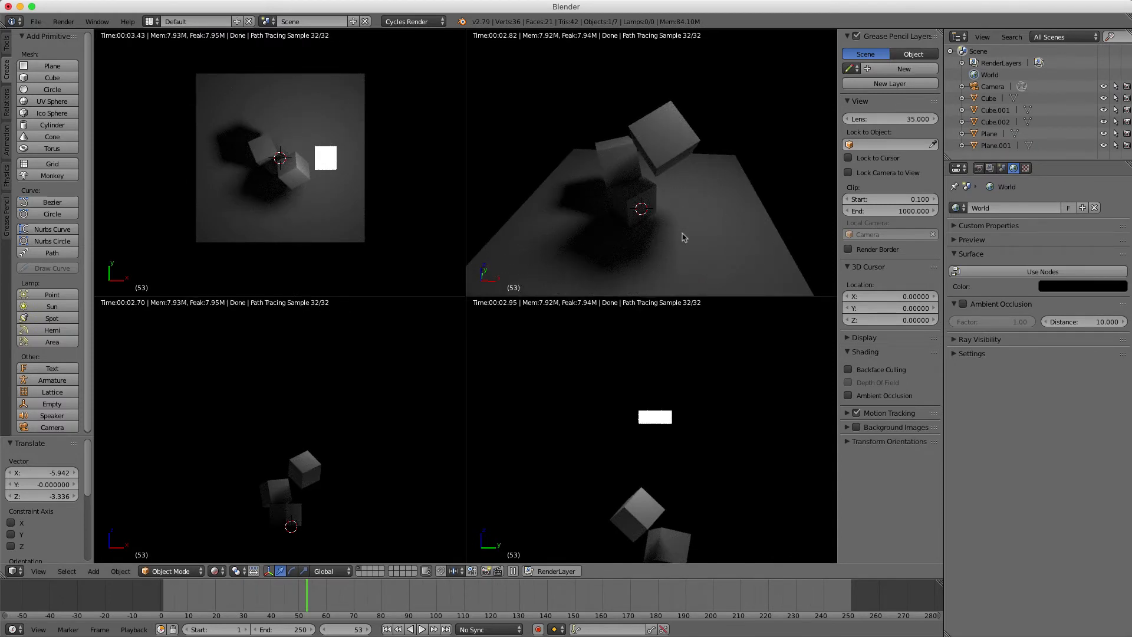
- Open the scene's render settings, expand the Sampling settings, and enable Motion Blur
scroll(684, 205, up, 1)
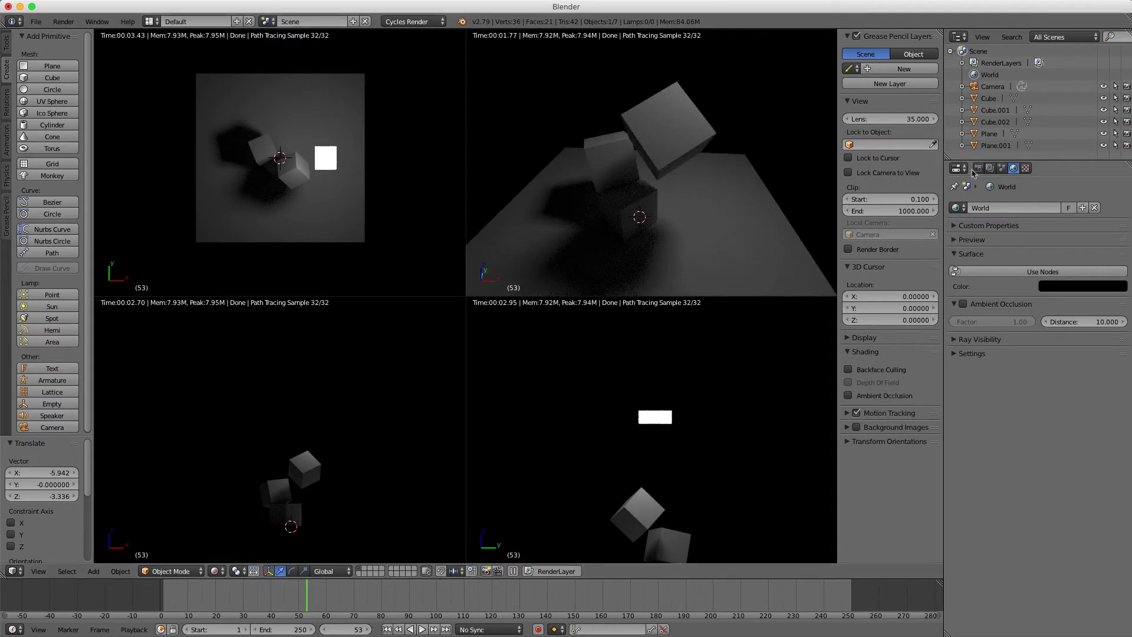
click(979, 170)
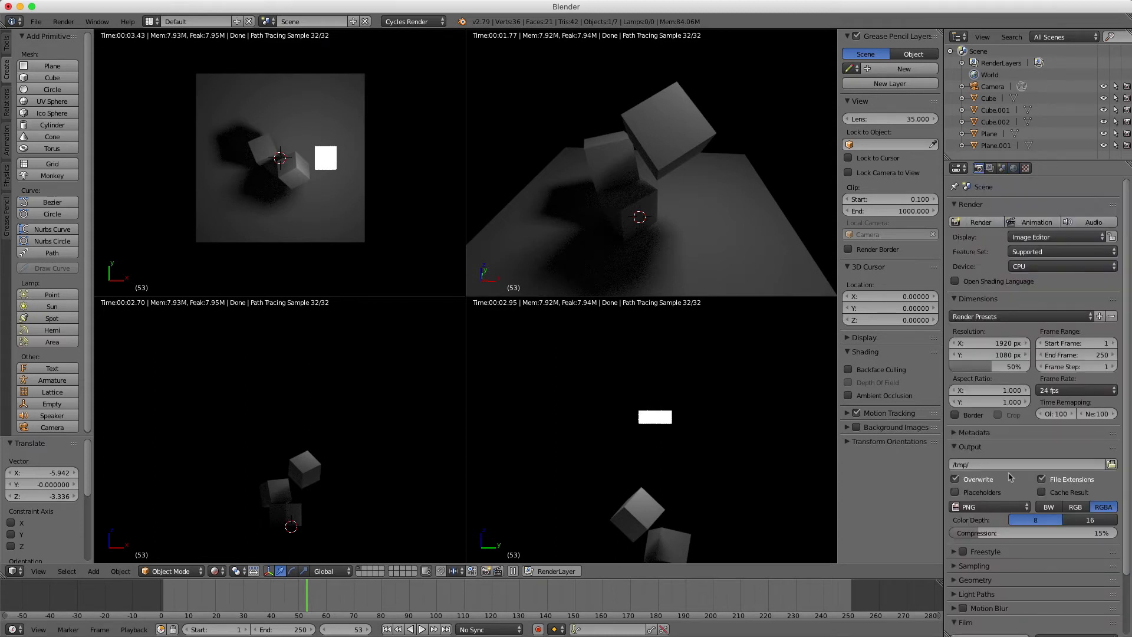
scroll(1015, 478, down, 2)
click(956, 520)
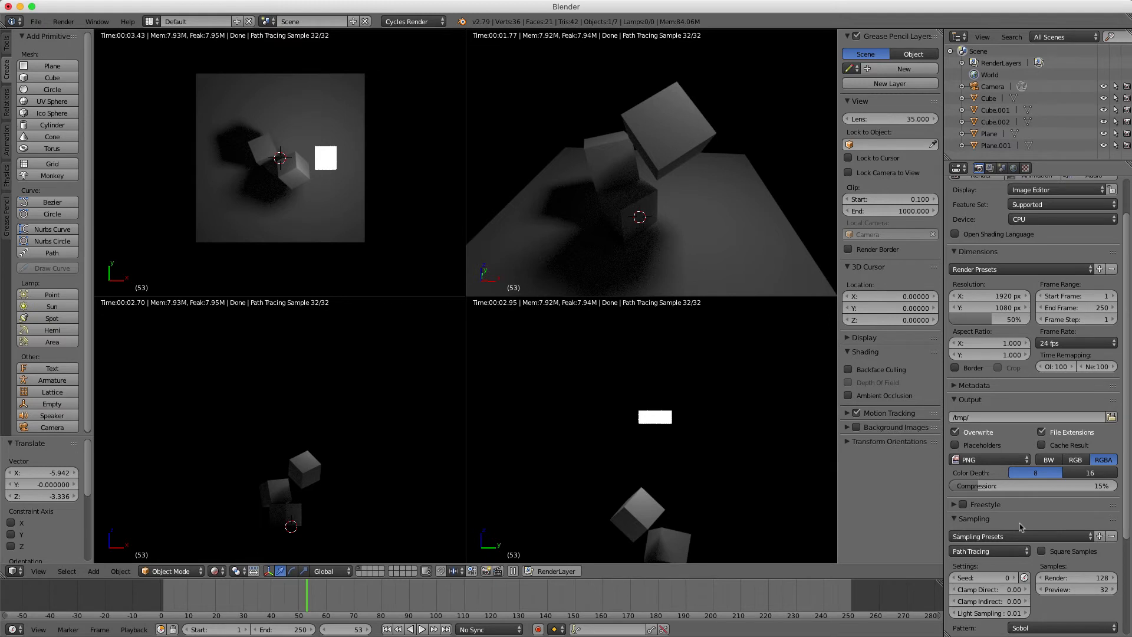
scroll(1023, 527, down, 3)
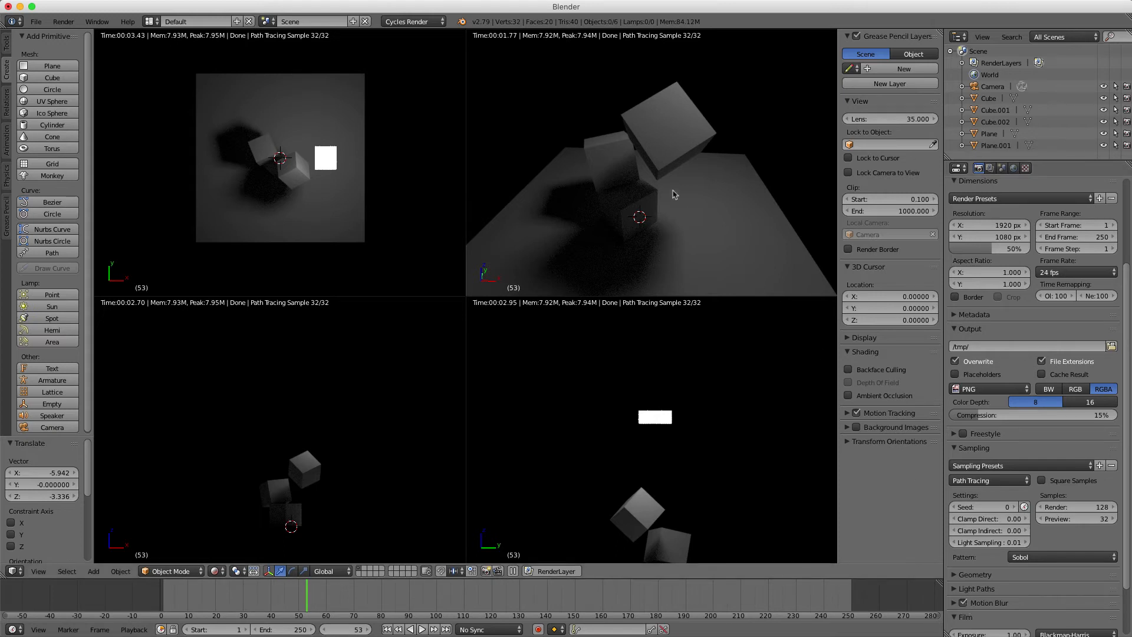
scroll(630, 202, up, 2)
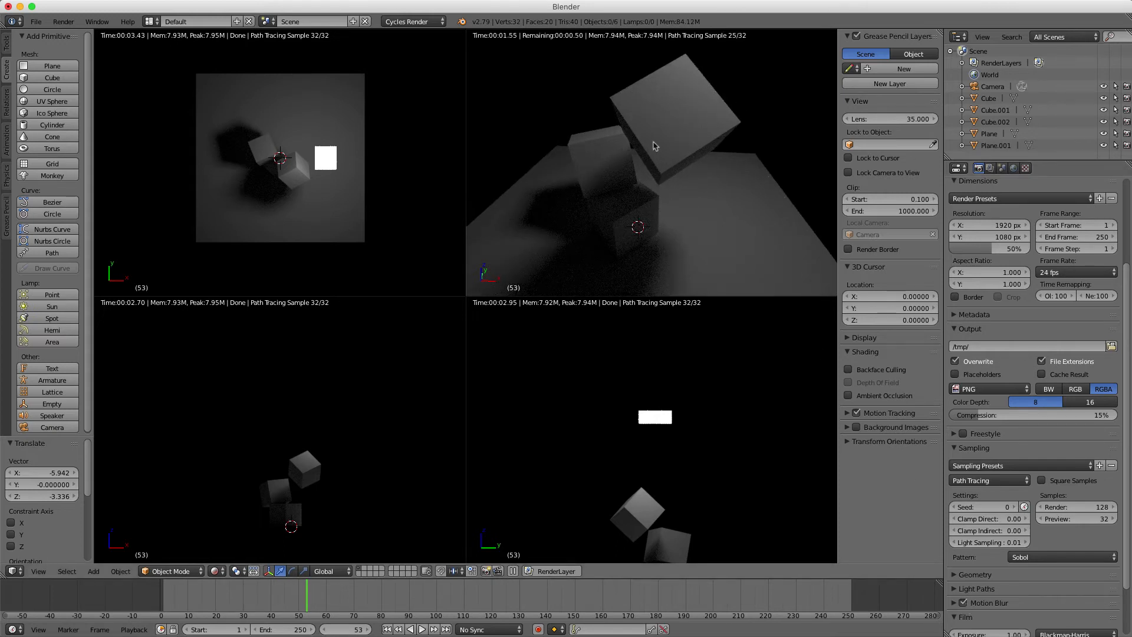
- Render frame 53 from the camera view to check the motion blur on the falling cubes, and return to the viewports
key(KP_0)
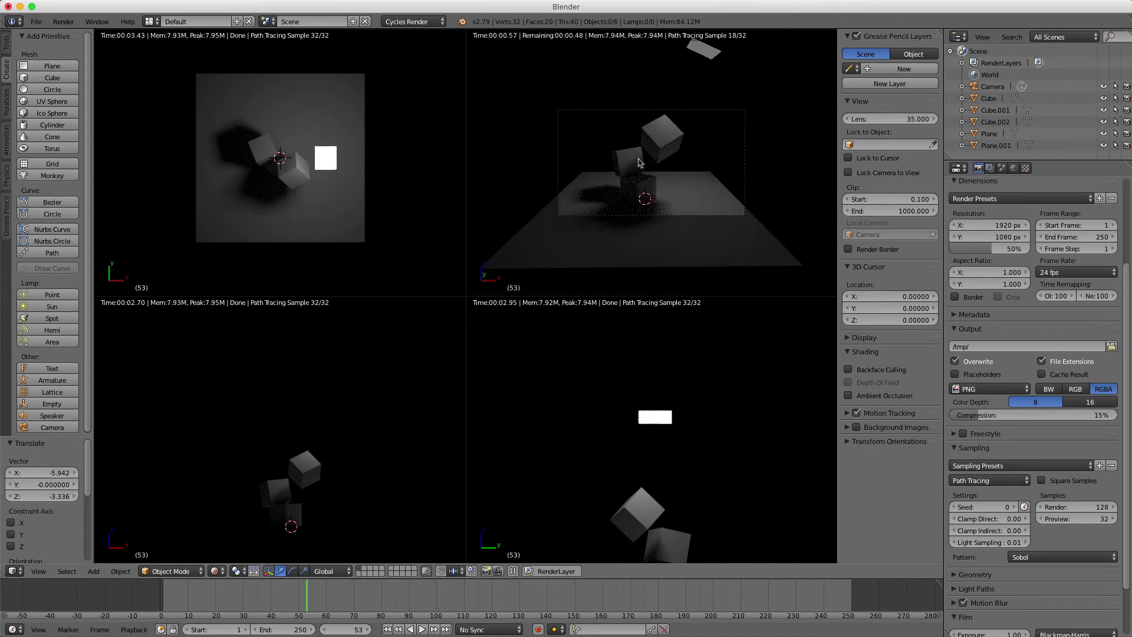
scroll(640, 164, up, 1)
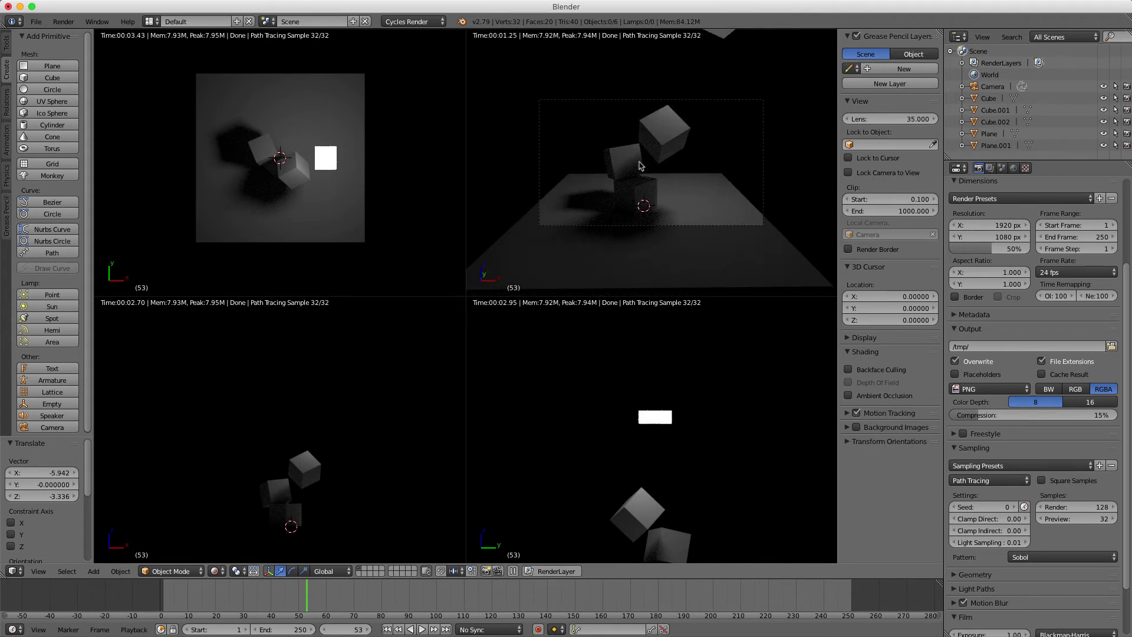
key(F12)
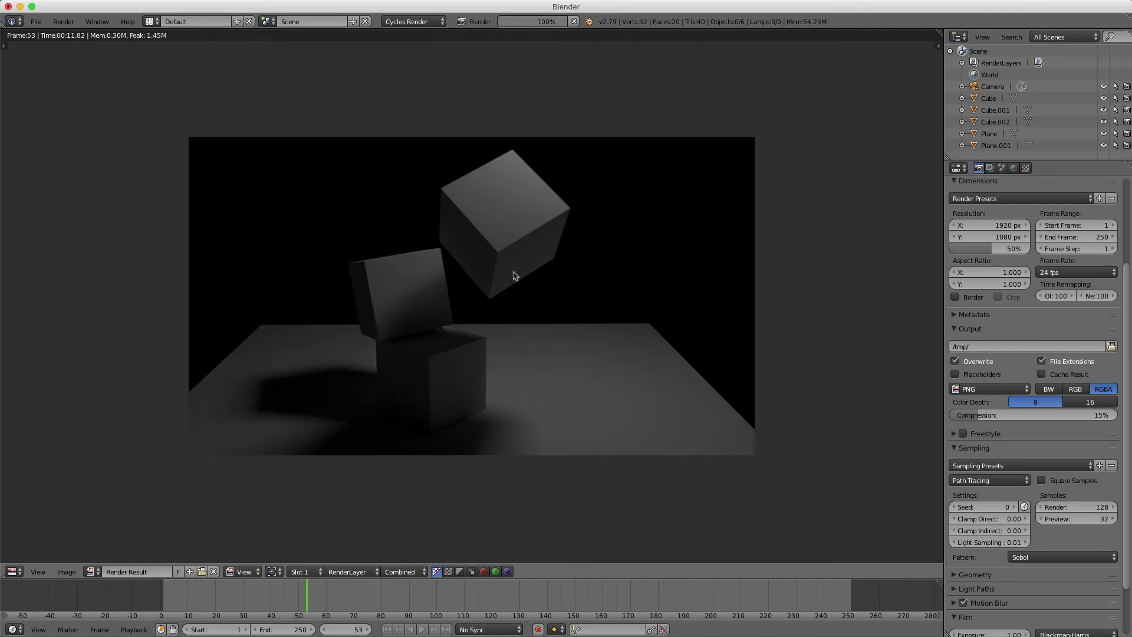
key(Escape)
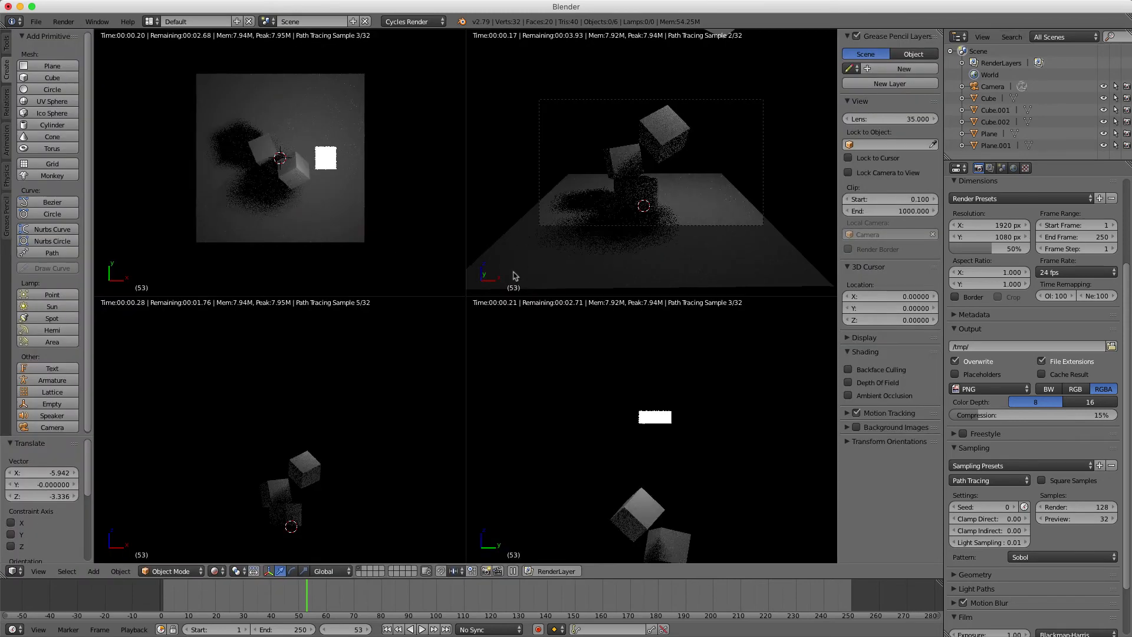
- Move the timeline to frame 34, render that frame to check the motion blur, and return to the viewports
drag(305, 597, 255, 602)
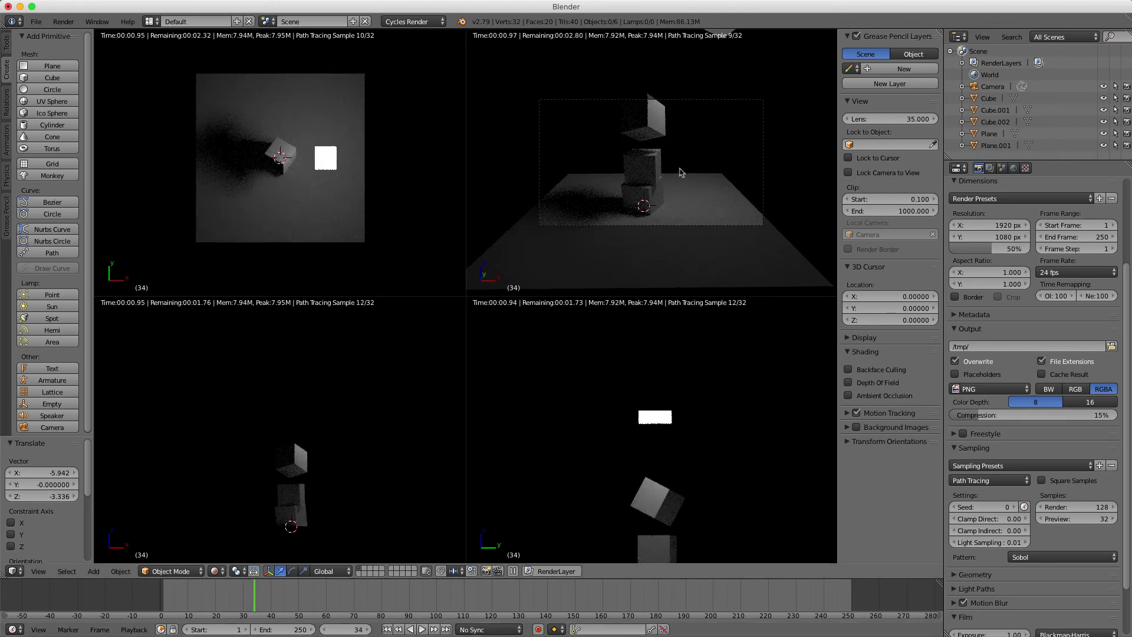
key(F12)
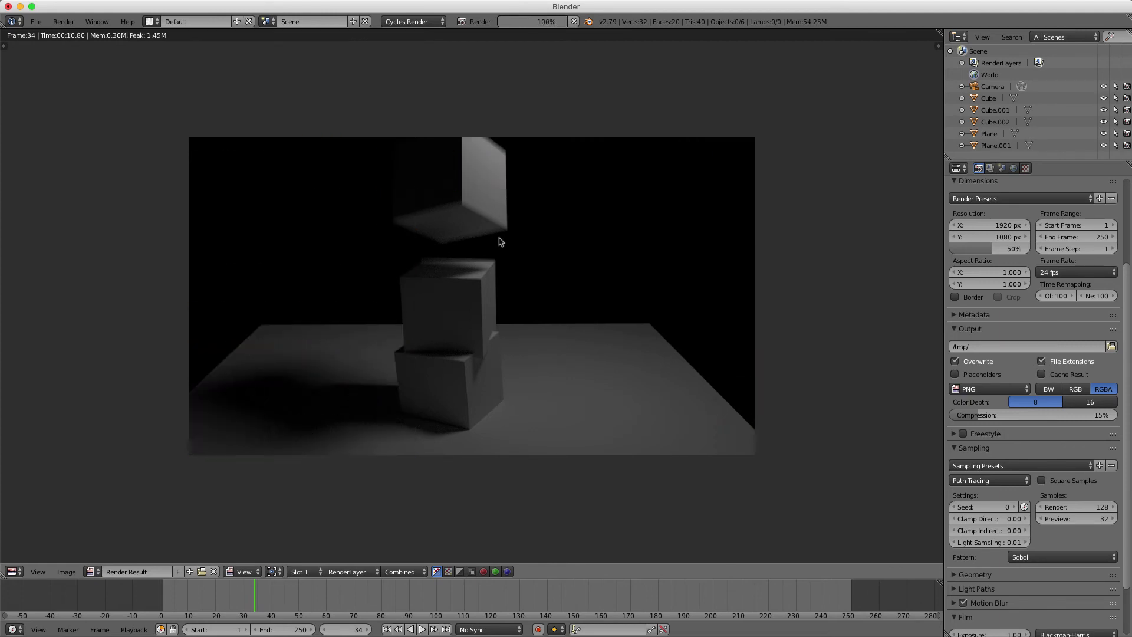
key(Escape)
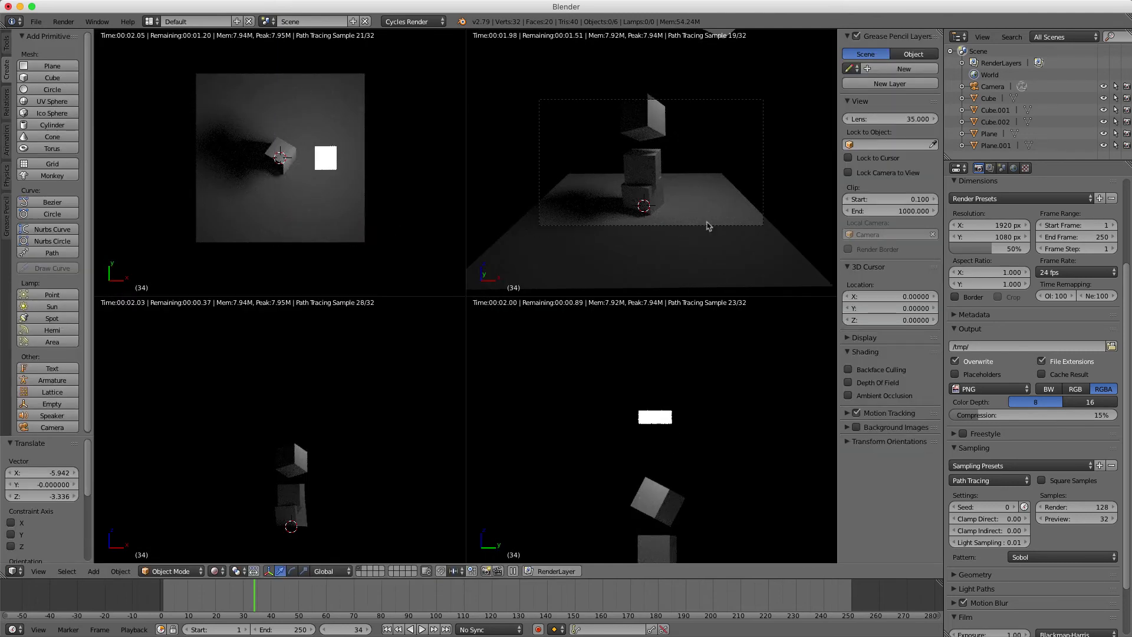
- Give the large ground plane a new Diffuse BSDF material with a light blue color
right_click(694, 178)
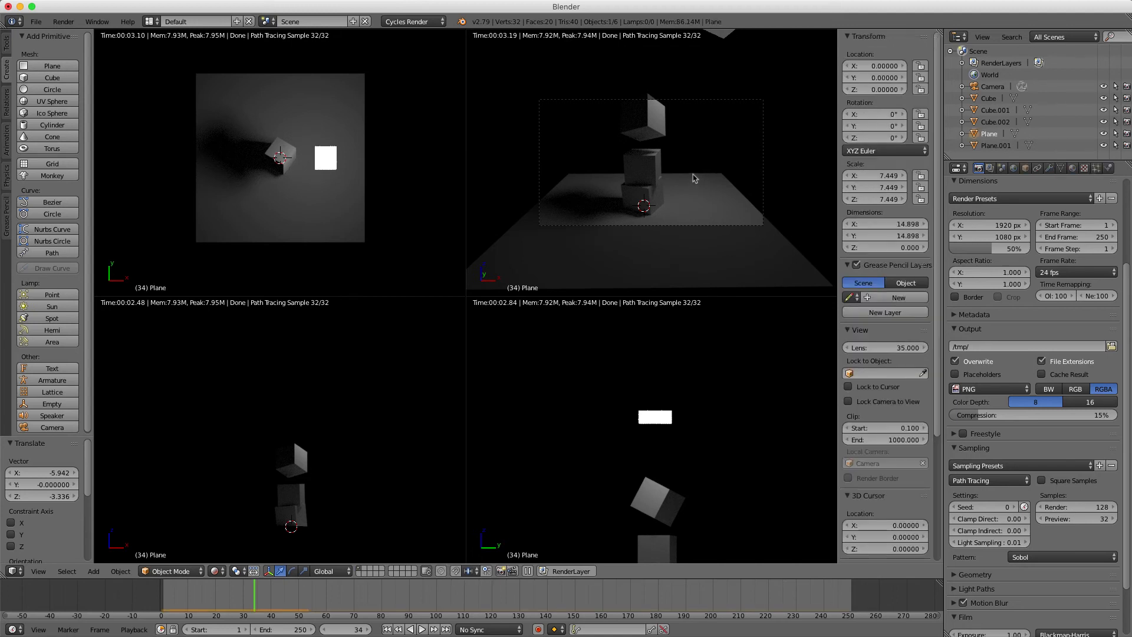
click(1073, 169)
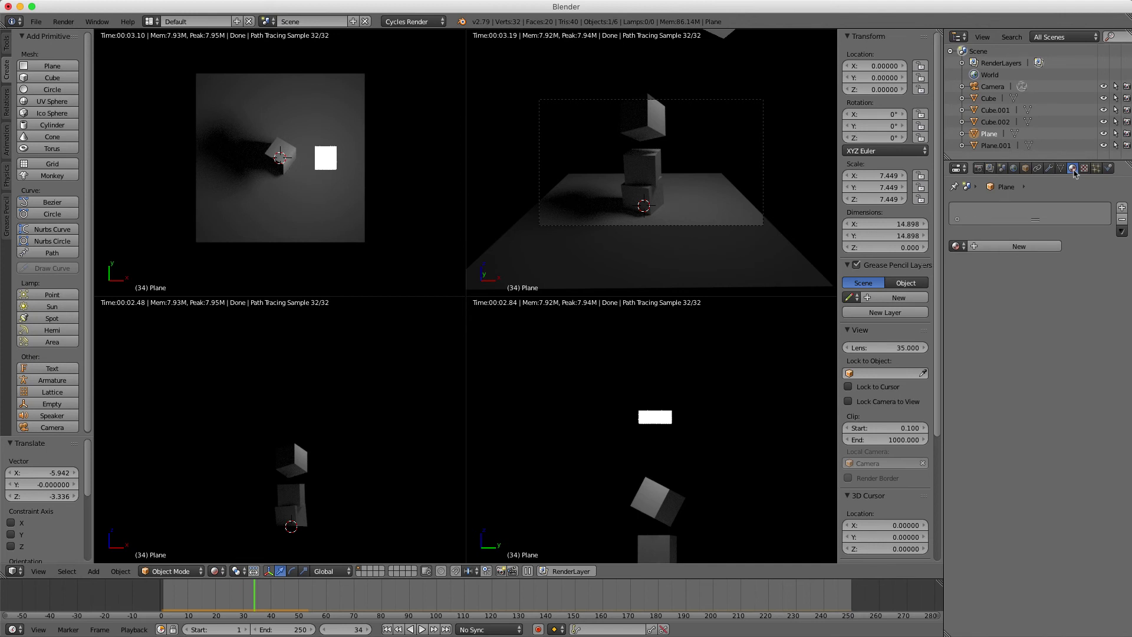
click(1019, 247)
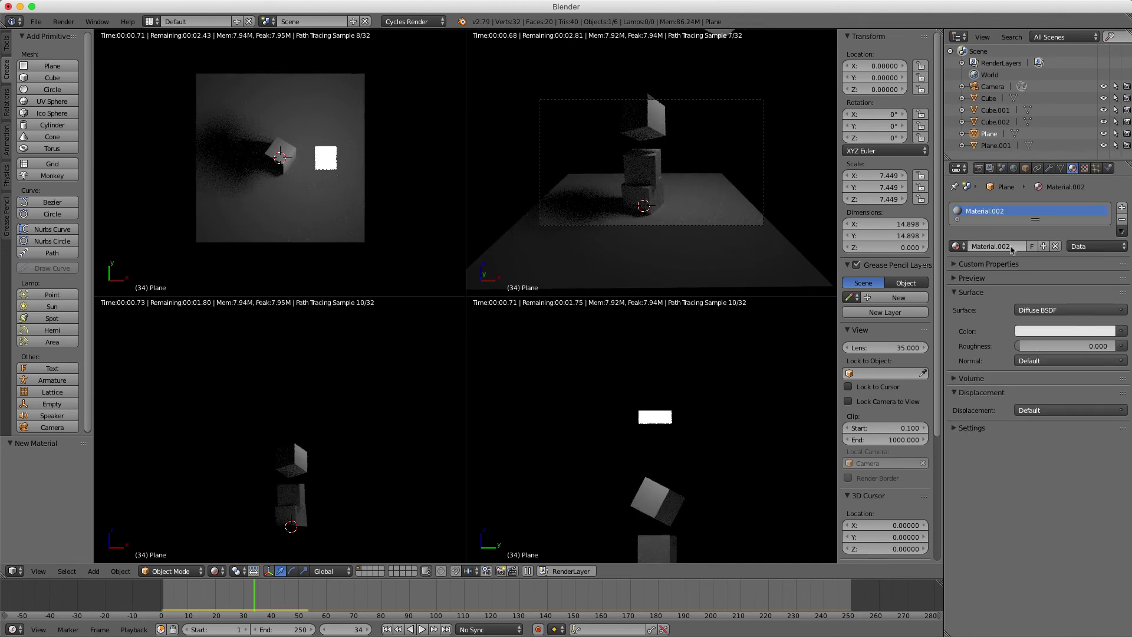
click(1055, 310)
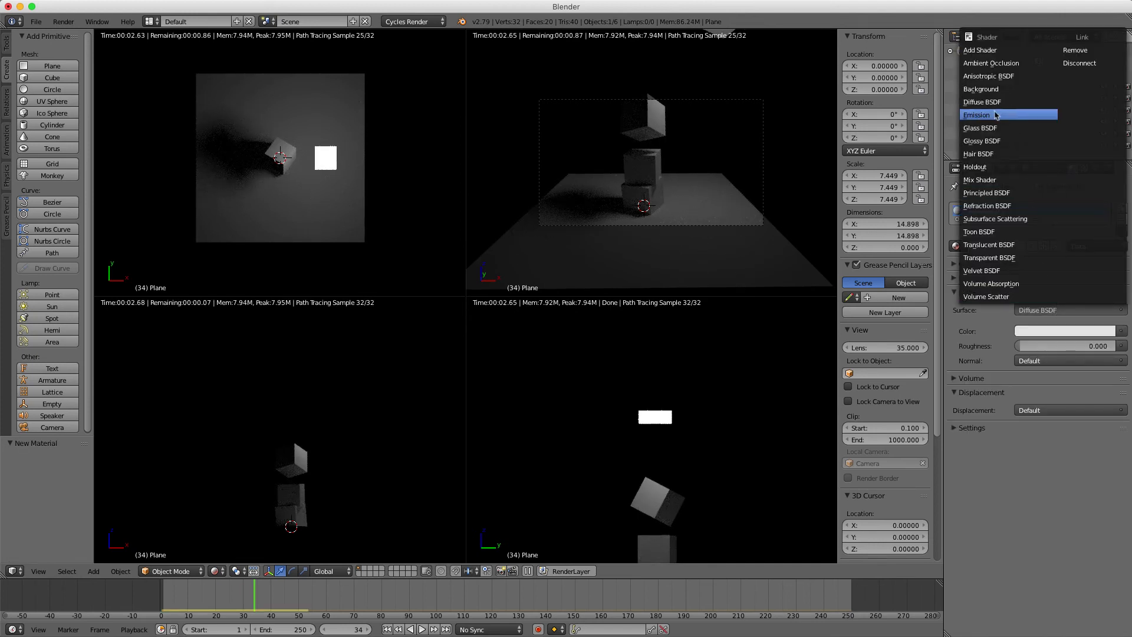
click(1090, 331)
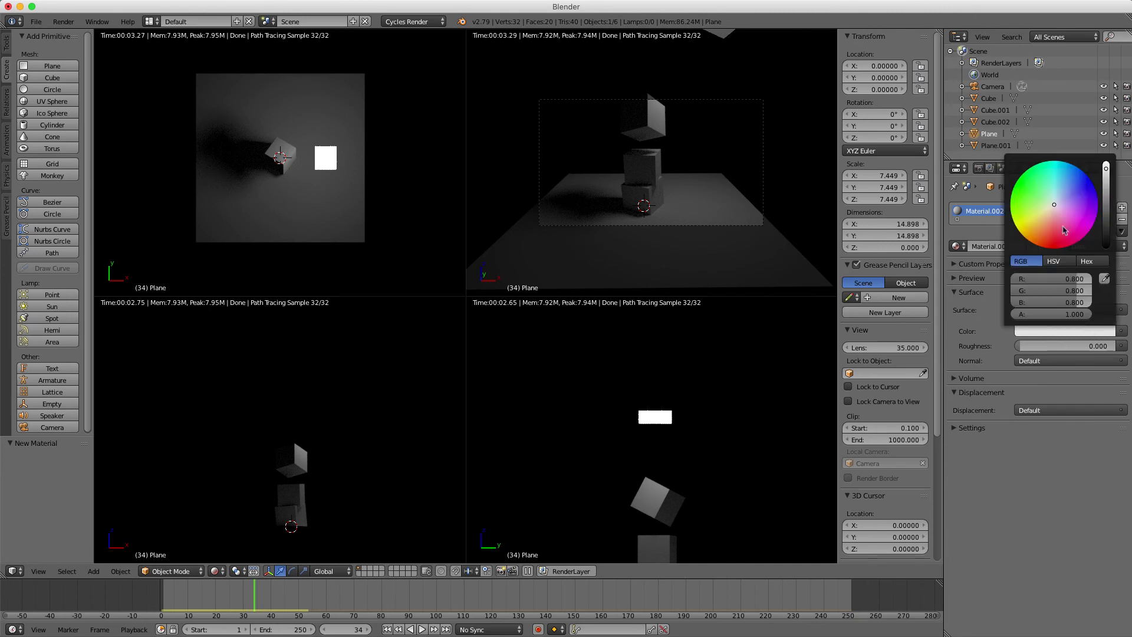
click(1061, 192)
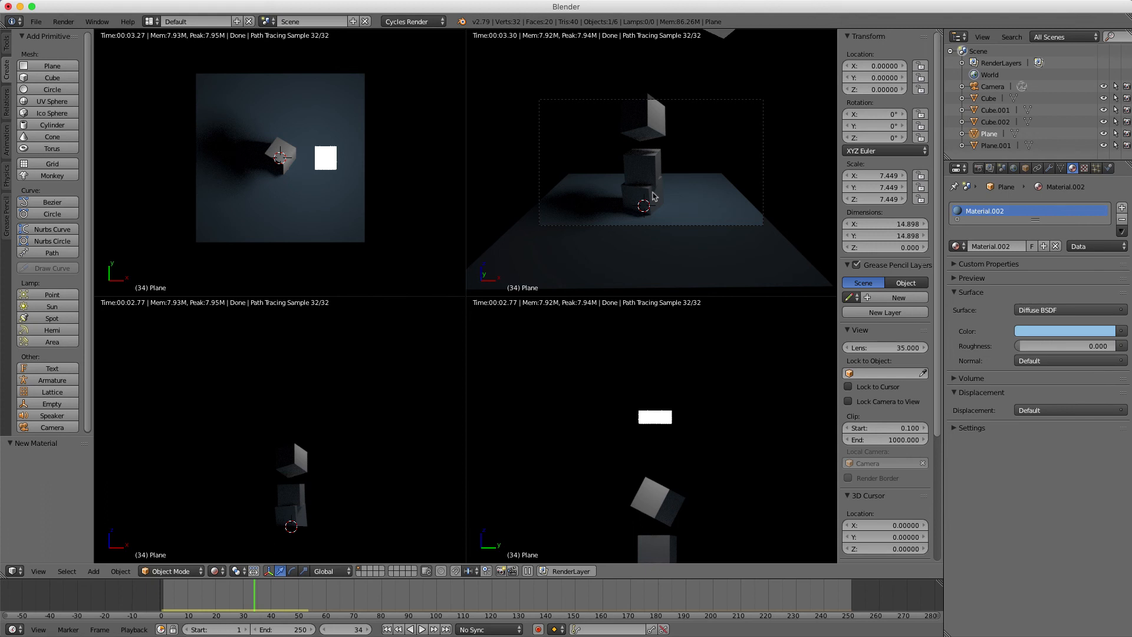
middle_drag(672, 172, 671, 191)
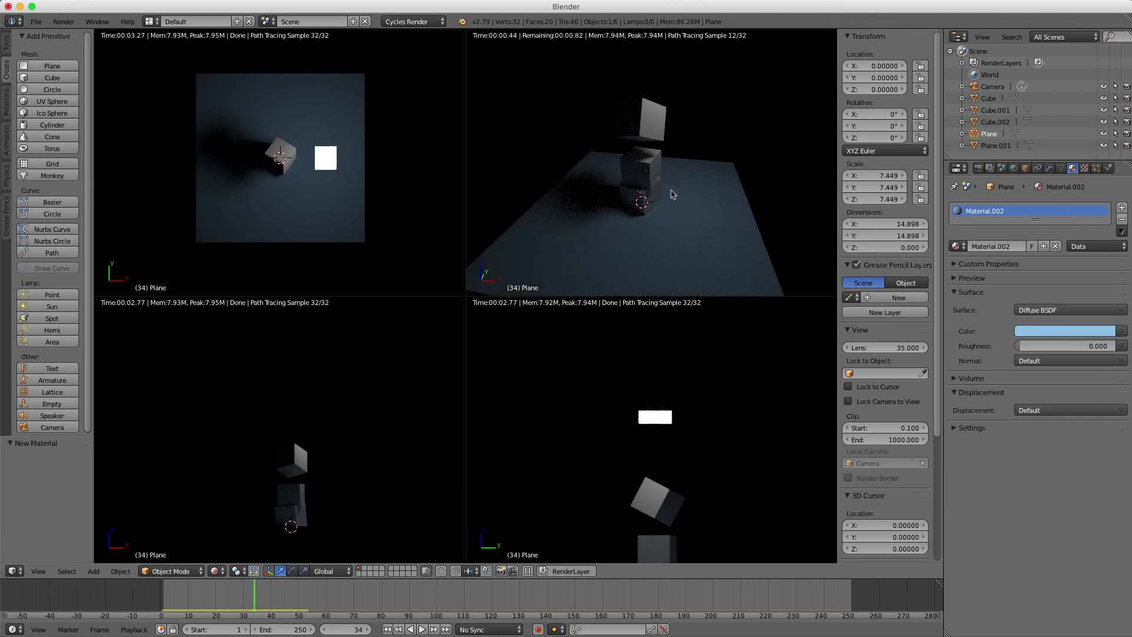